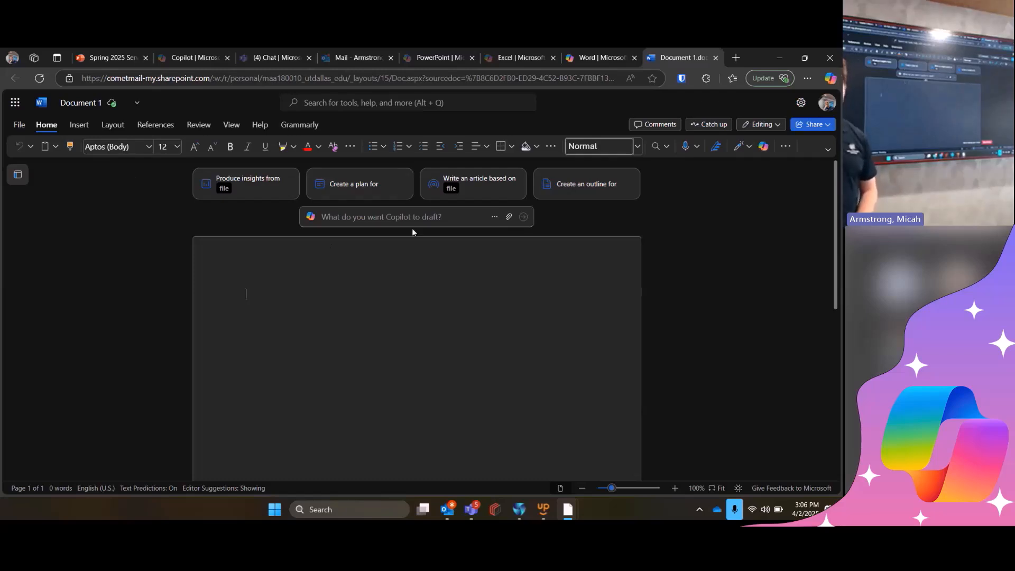
- Copy the draft example prompt from the Word slide of the Service Desk Training presentation into Document 1's Copilot draft box
click(403, 218)
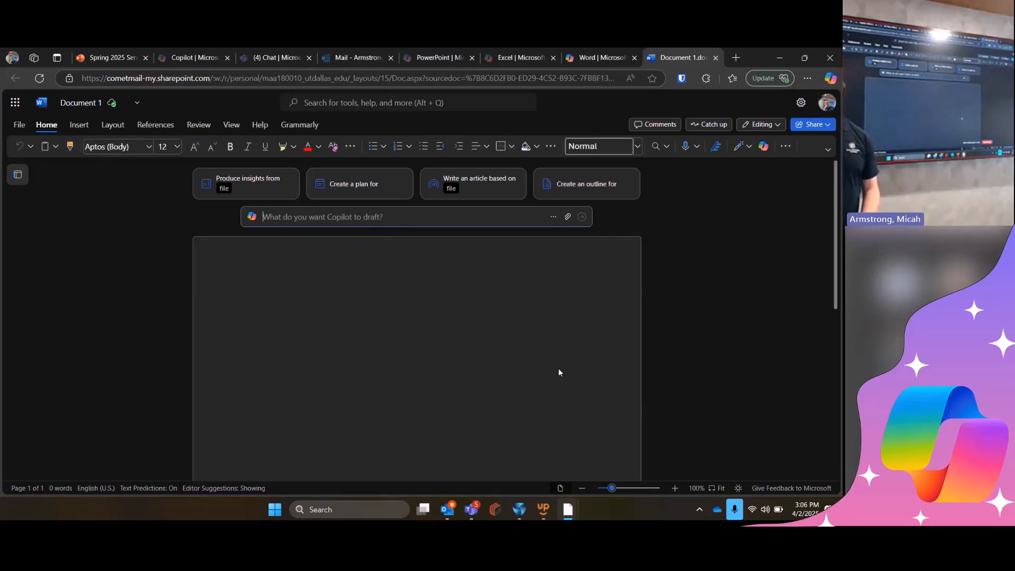
click(115, 50)
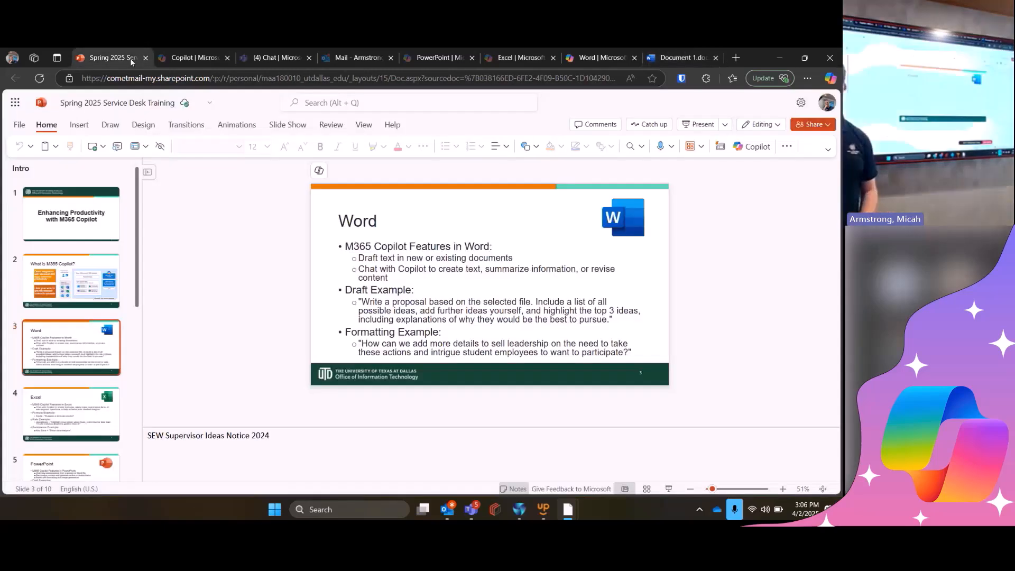
triple_click(401, 314)
key(ctrl+c)
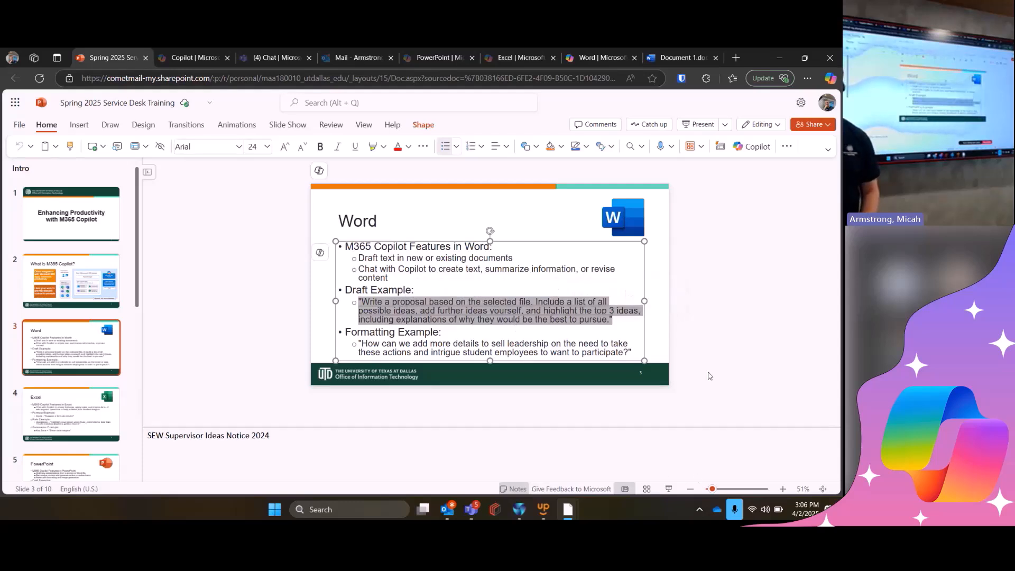
click(687, 51)
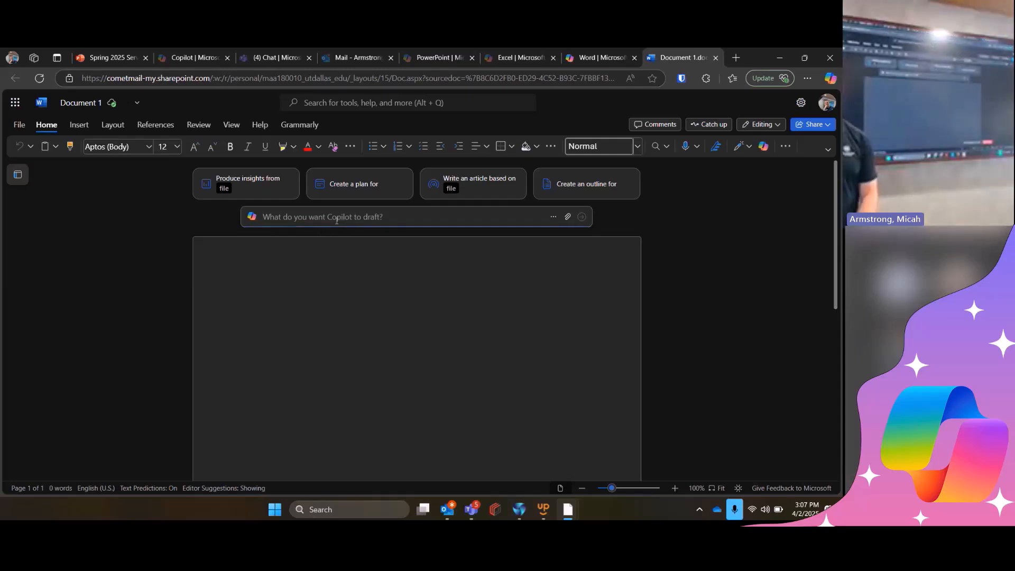
key(ctrl+v)
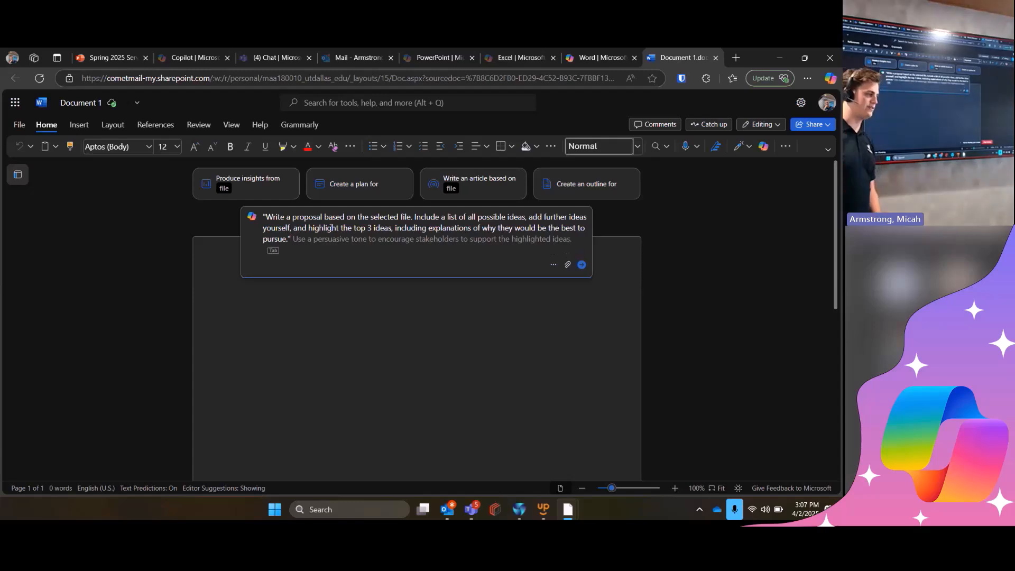
- Search the reference files for "sew" and attach SEW Supervisor Ideas Notice 2024 to the Copilot draft prompt
click(567, 266)
text(sew)
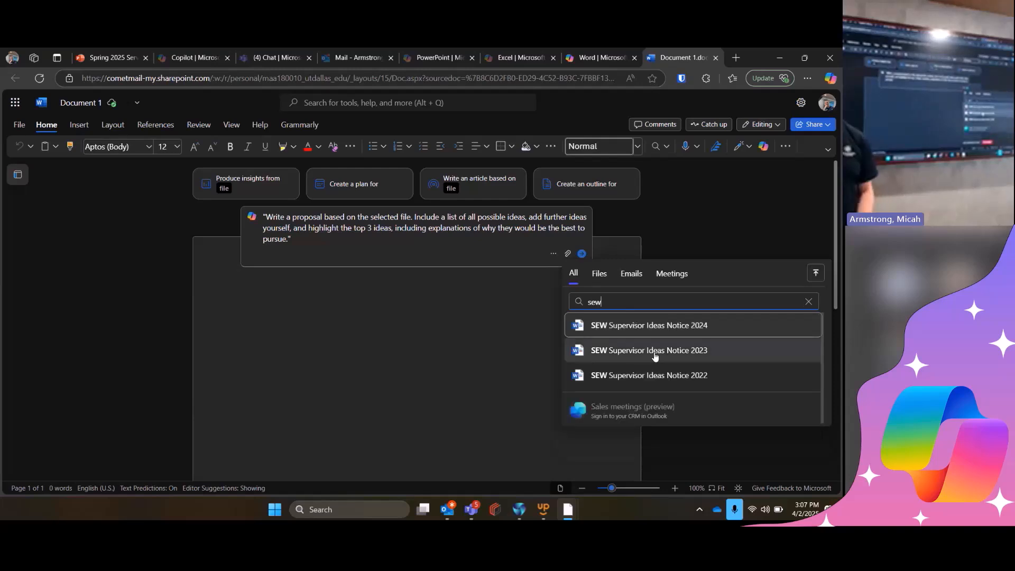
click(655, 333)
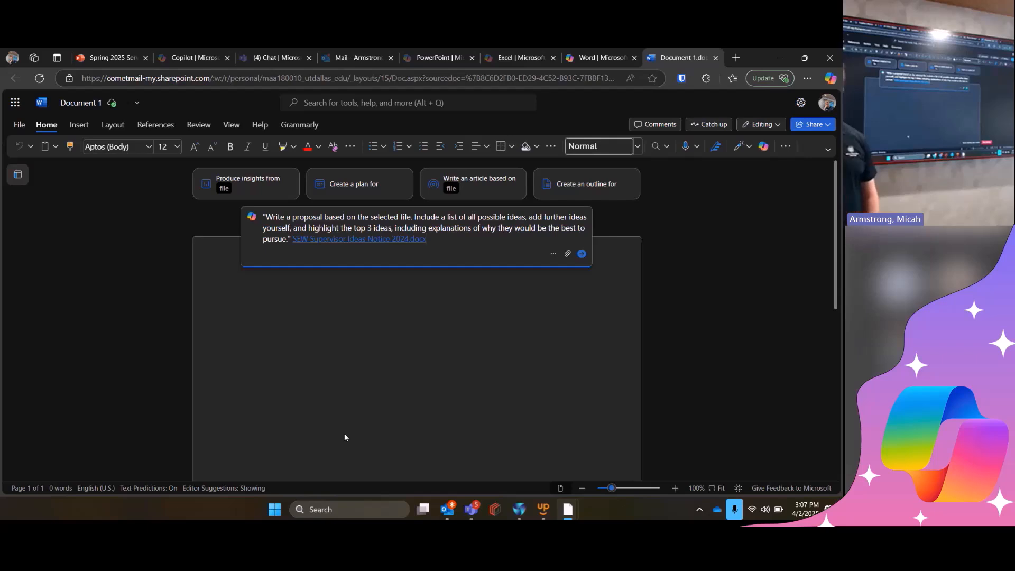
- Generate the proposal draft with Copilot and keep the generated text in the document
click(582, 255)
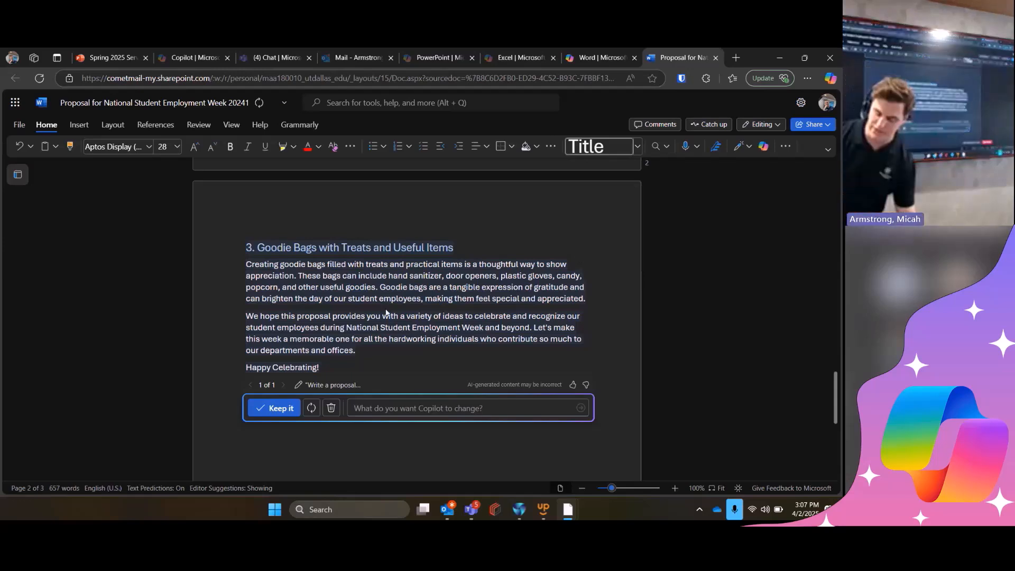
click(283, 408)
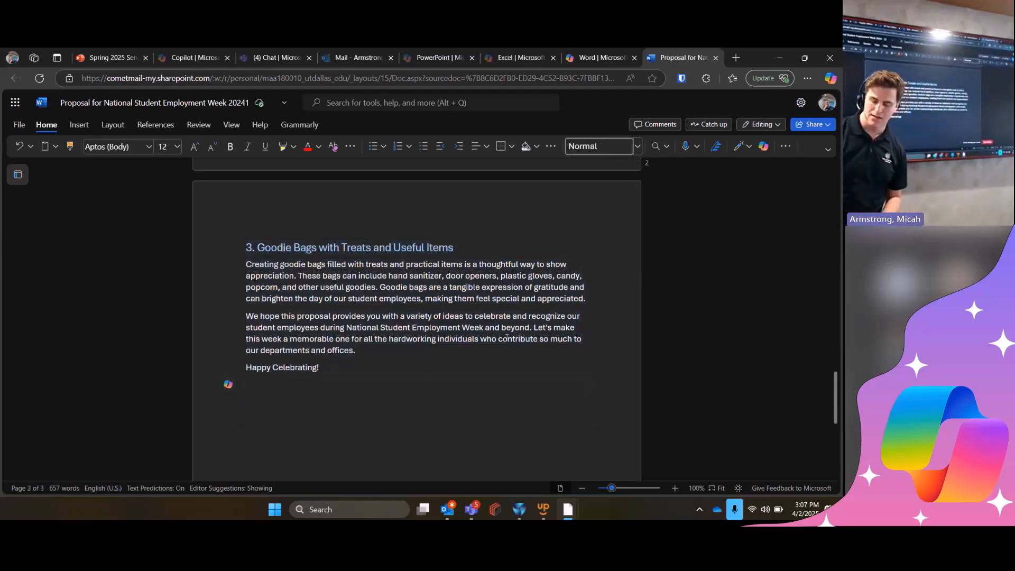
key(super+d)
key(super+d)
scroll(507, 338, up, 10)
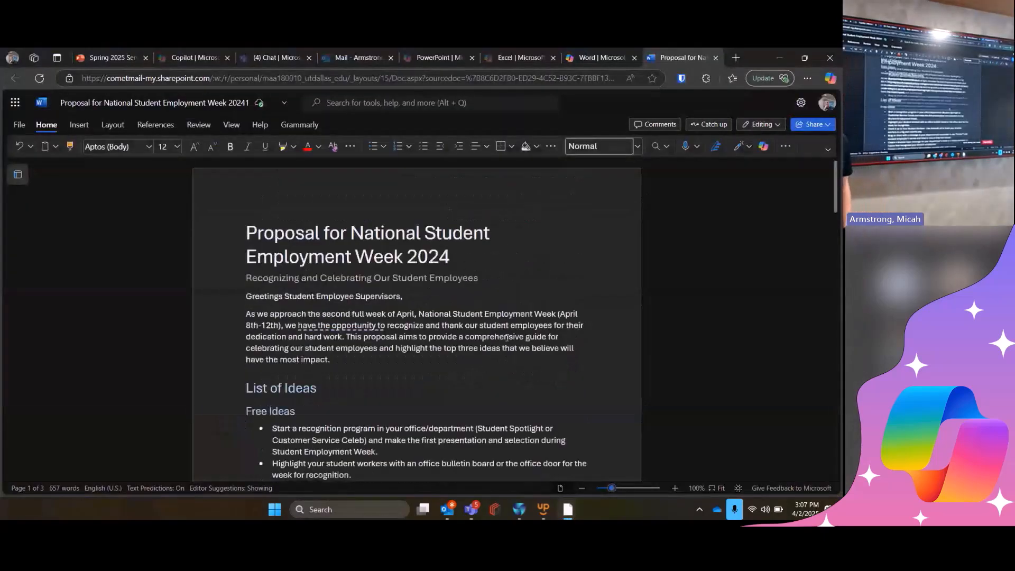
- Hide the speaker notes beneath the Word slide in the Spring 2025 Service Desk Training presentation
click(130, 56)
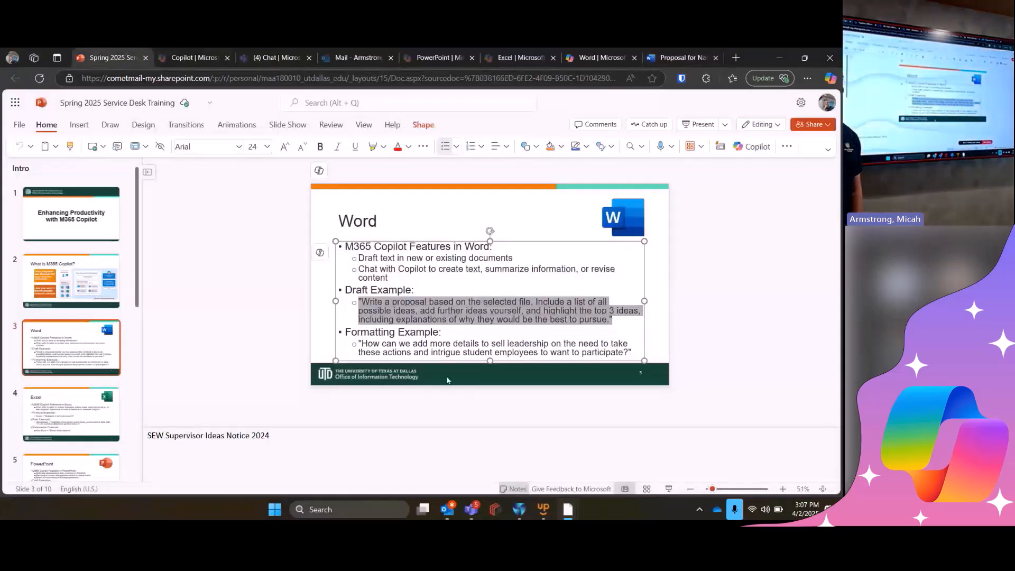
click(516, 491)
click(815, 348)
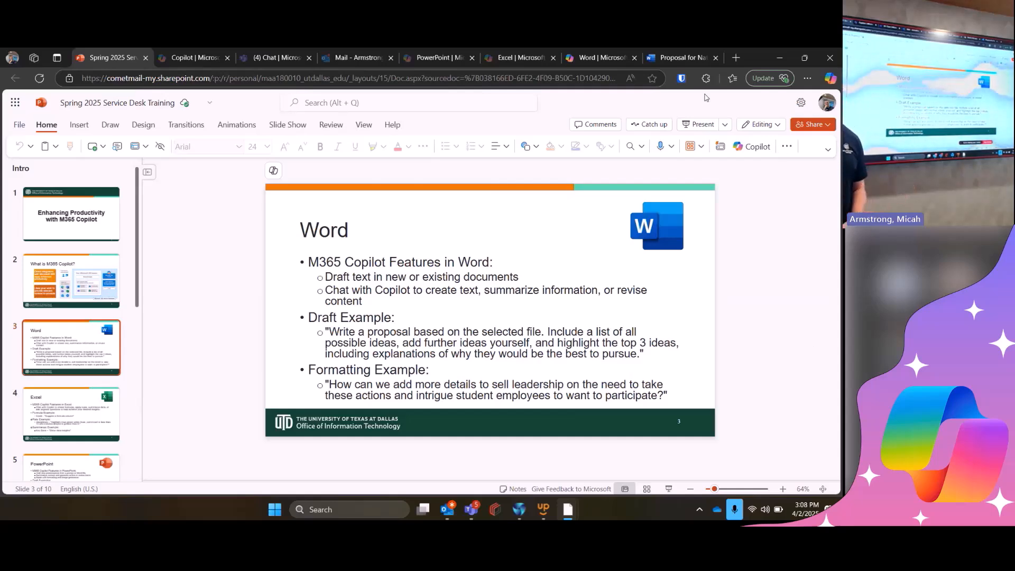
- Review the generated proposal in Word, from the list of ideas through the additional ideas and the top three explanations
click(675, 56)
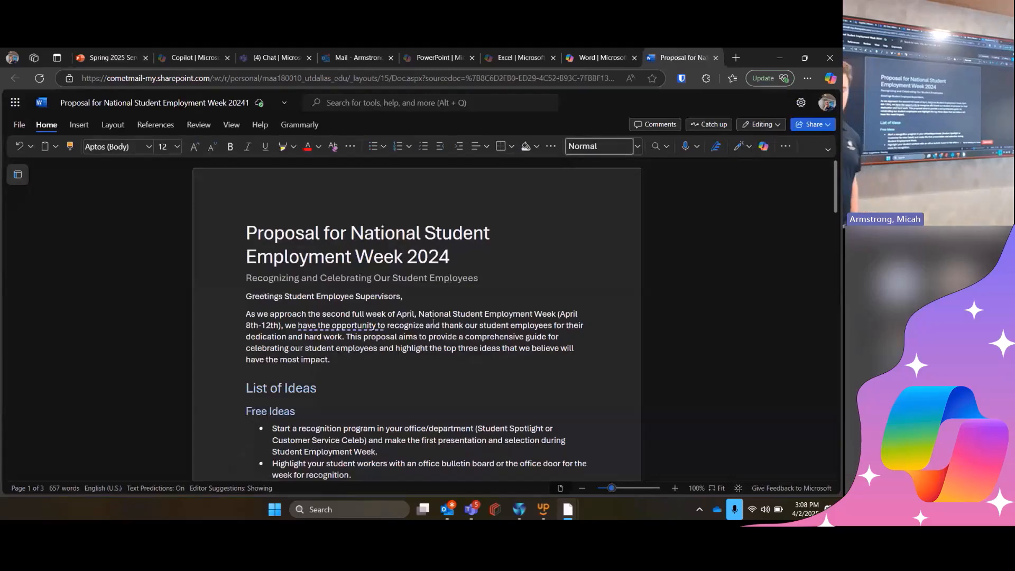
scroll(434, 322, down, 1)
scroll(336, 325, down, 6)
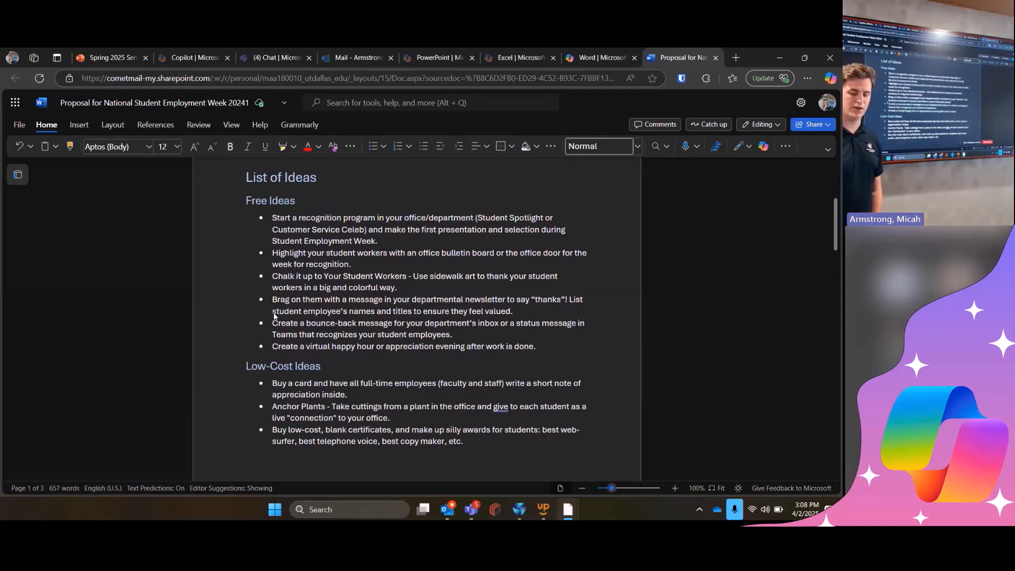
scroll(286, 307, down, 10)
scroll(298, 293, down, 7)
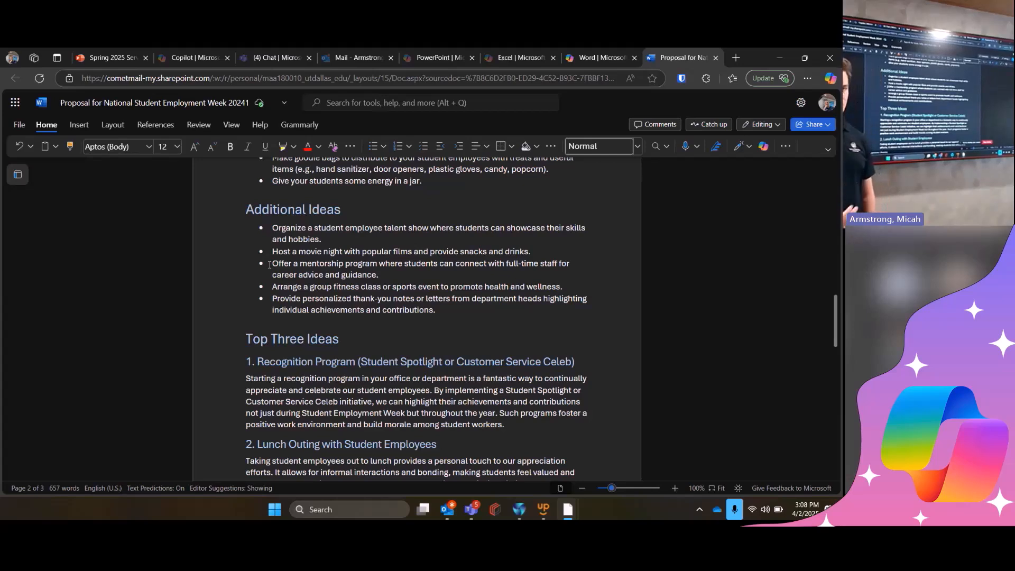
scroll(328, 285, down, 2)
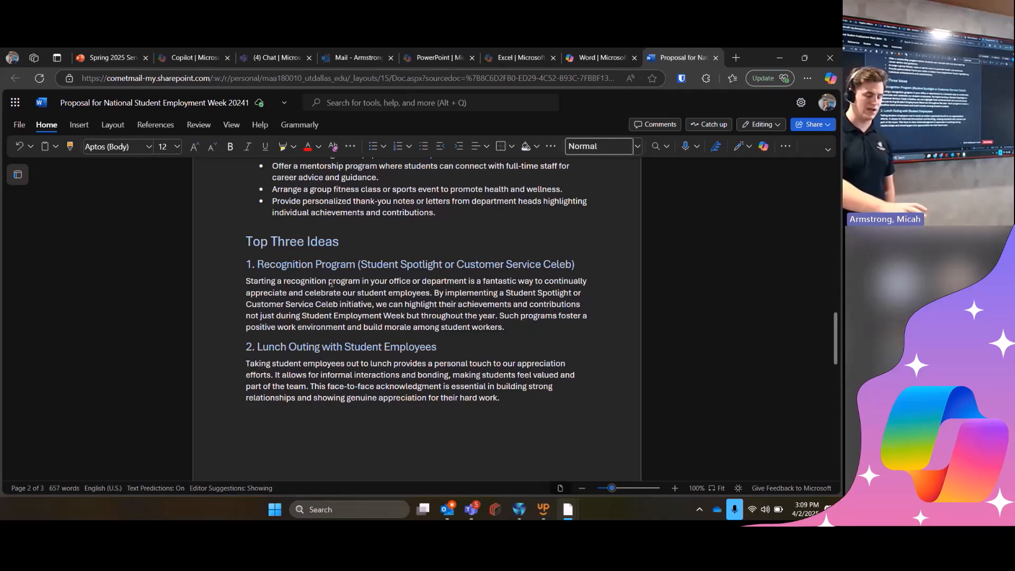
scroll(331, 284, down, 1)
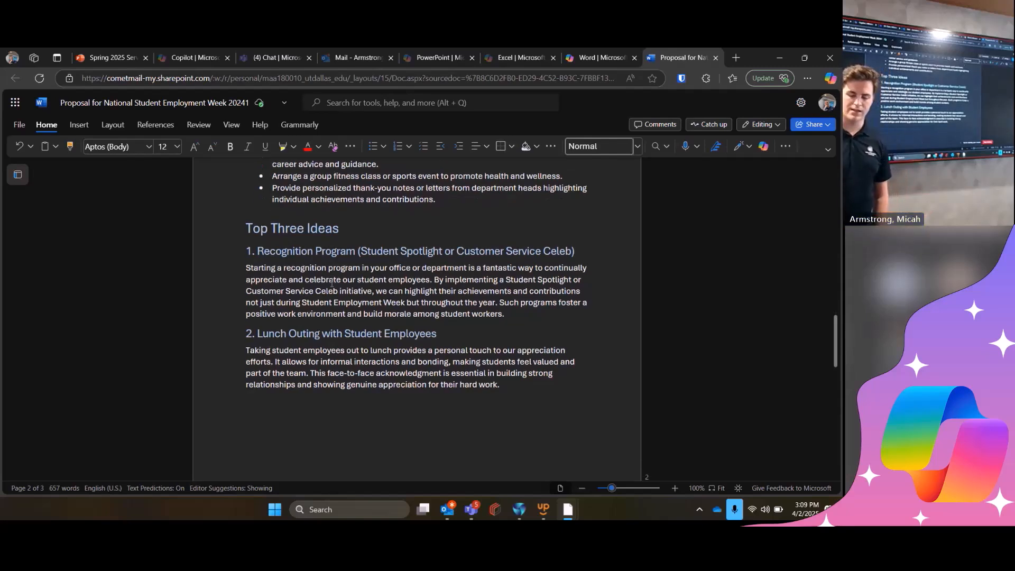
scroll(332, 284, down, 1)
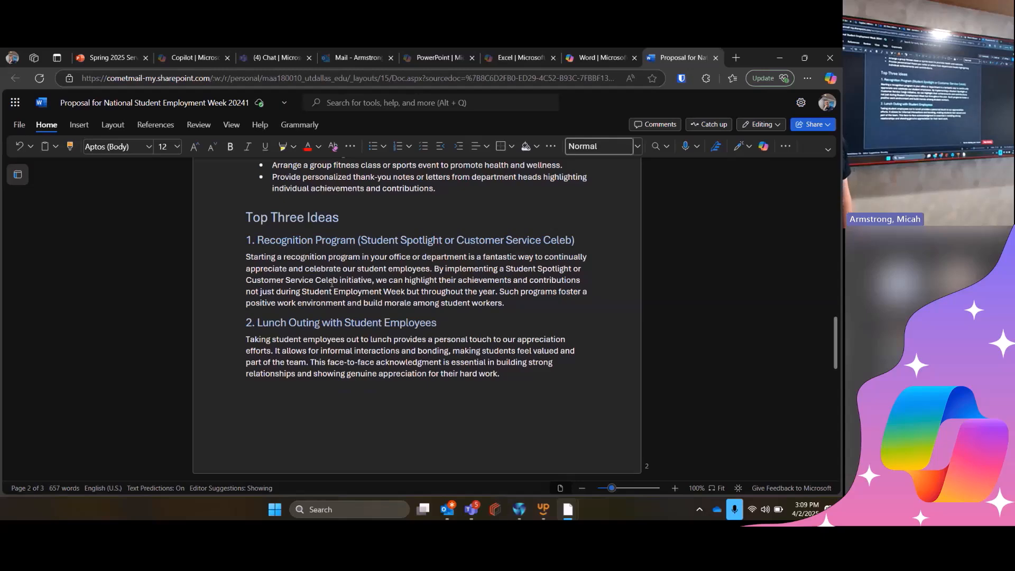
scroll(284, 266, down, 3)
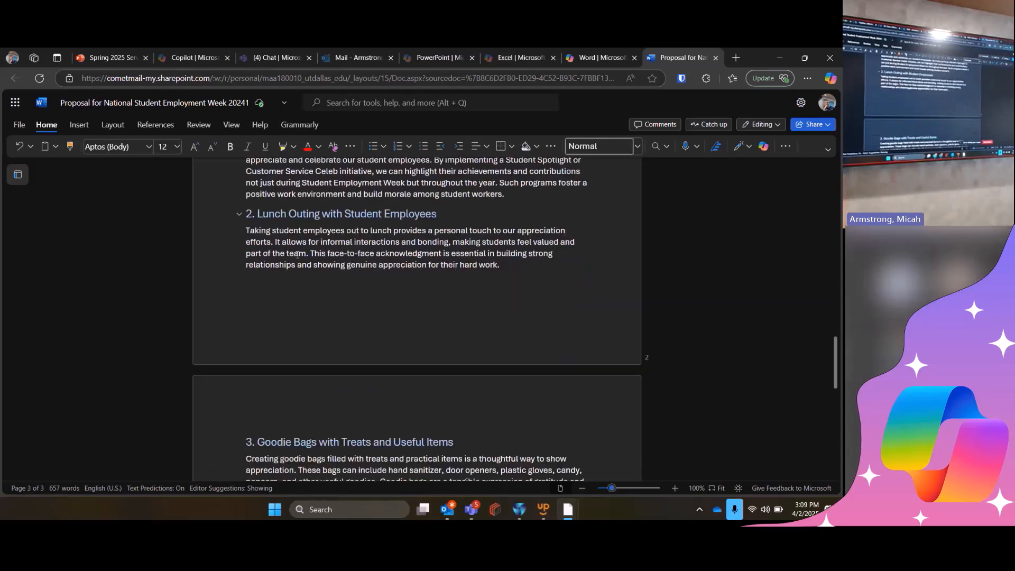
scroll(296, 254, down, 3)
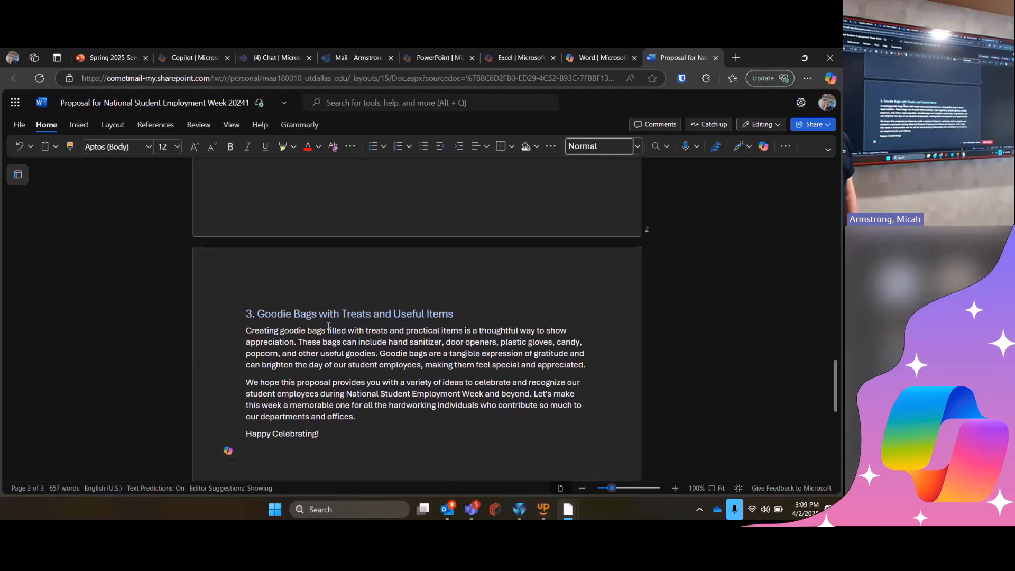
scroll(328, 326, down, 2)
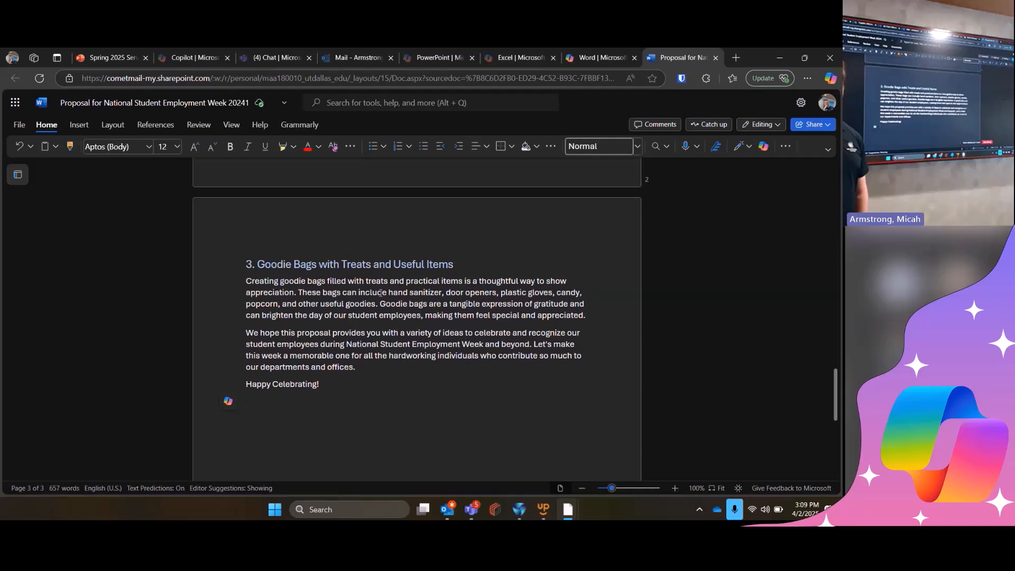
scroll(380, 293, up, 1)
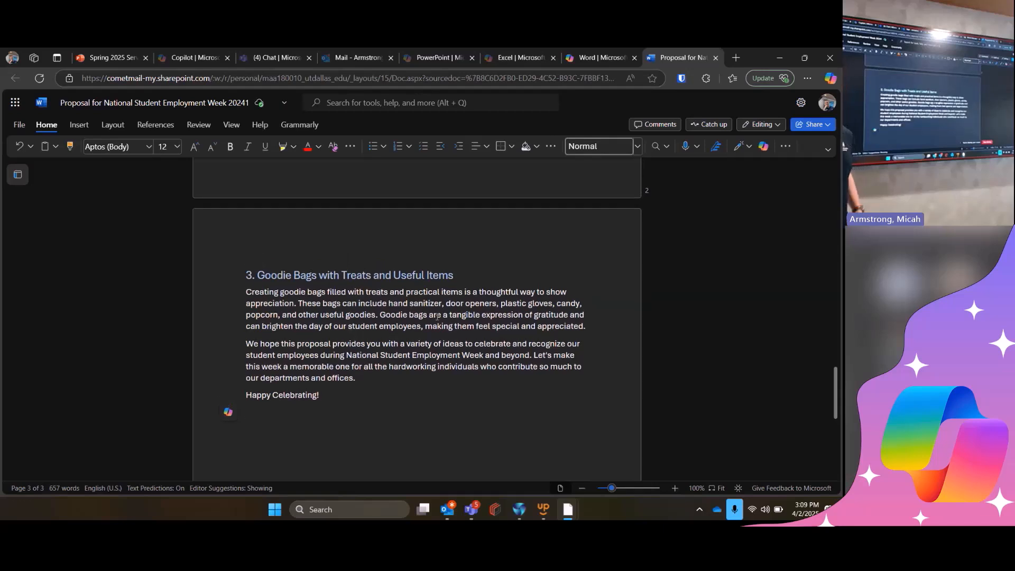
drag(437, 316, 537, 328)
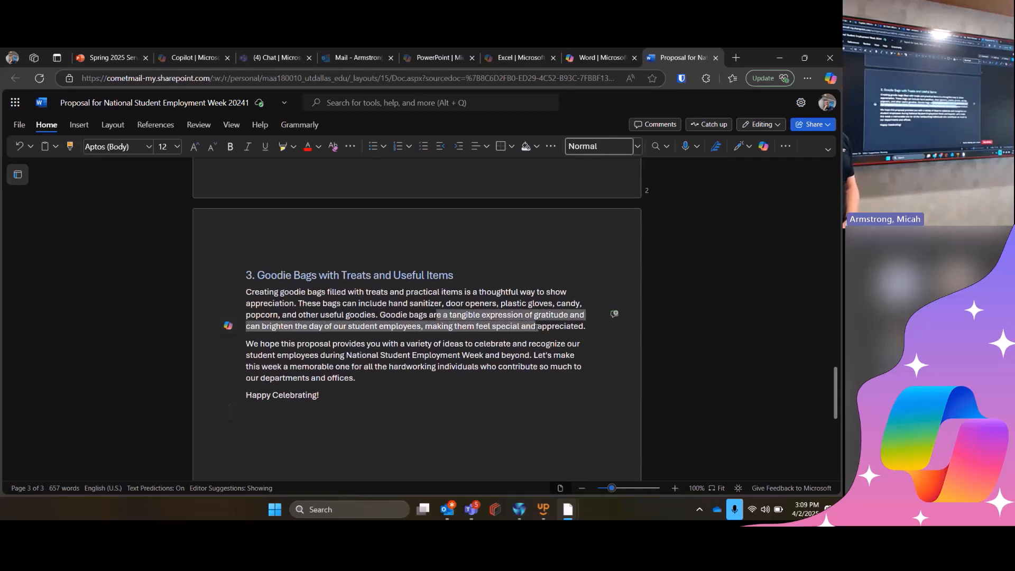
click(537, 327)
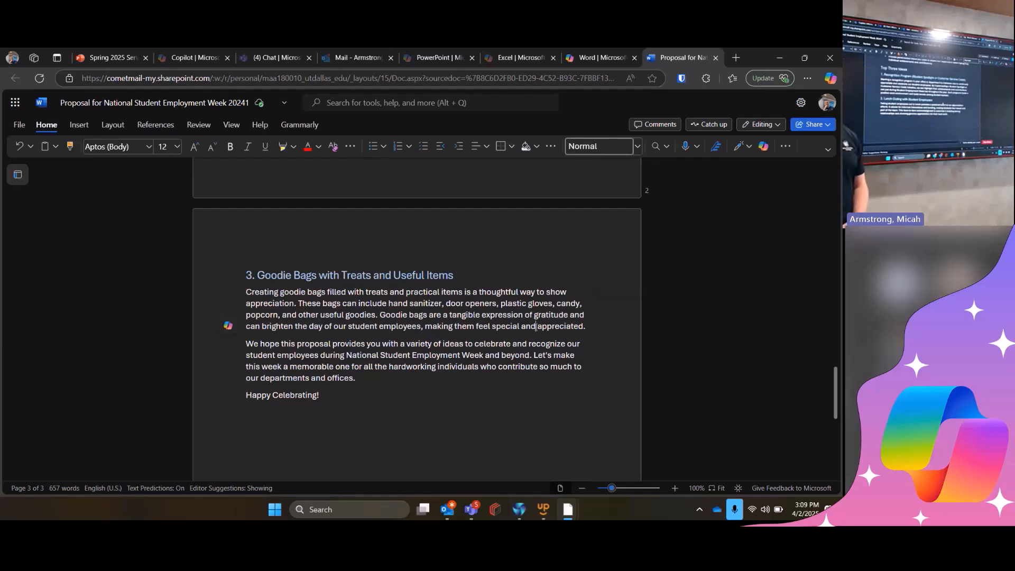
scroll(438, 274, up, 5)
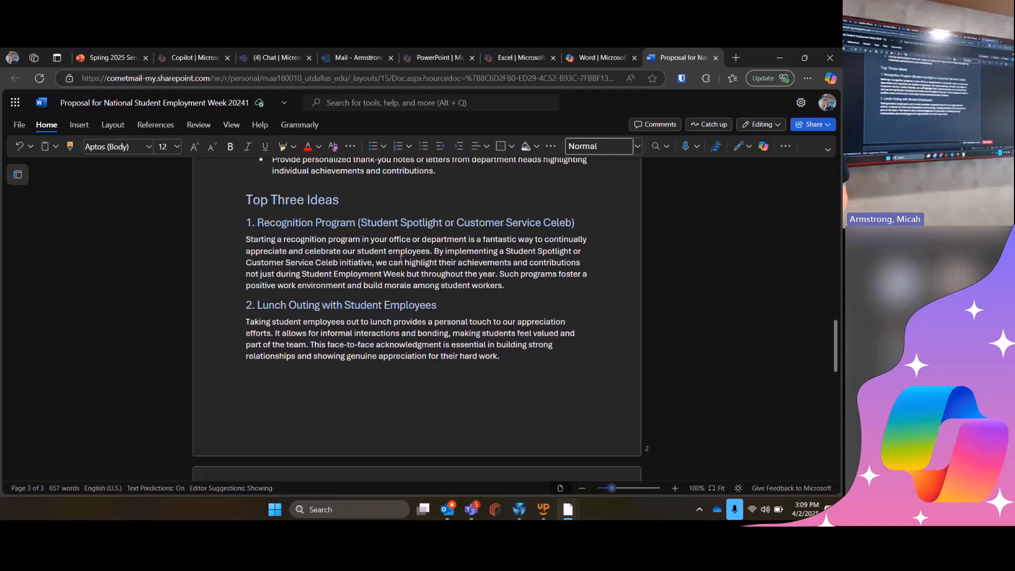
- Copy the formatting example prompt about selling leadership from the Word slide of the Service Desk Training presentation
click(204, 55)
click(135, 53)
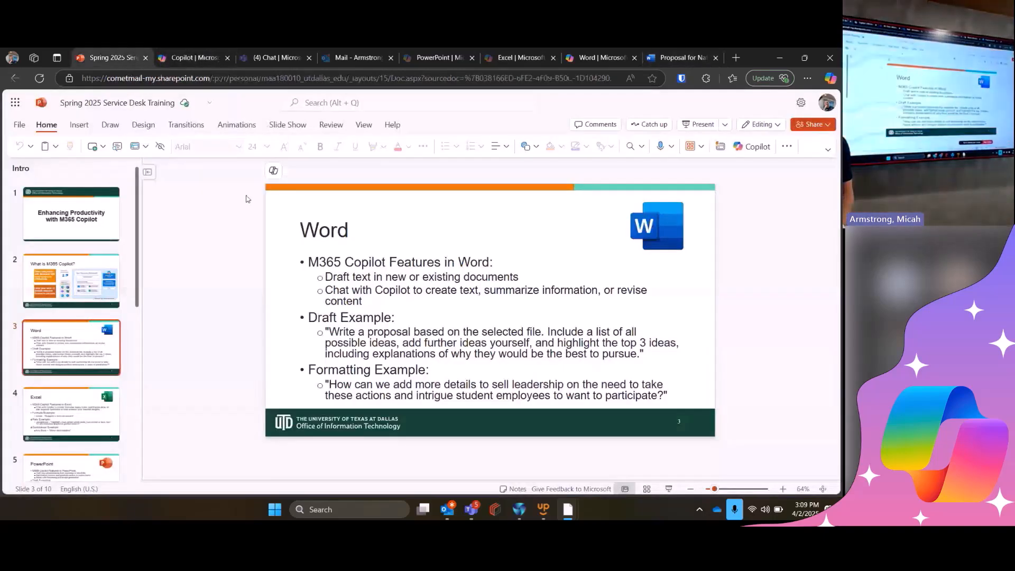
click(402, 396)
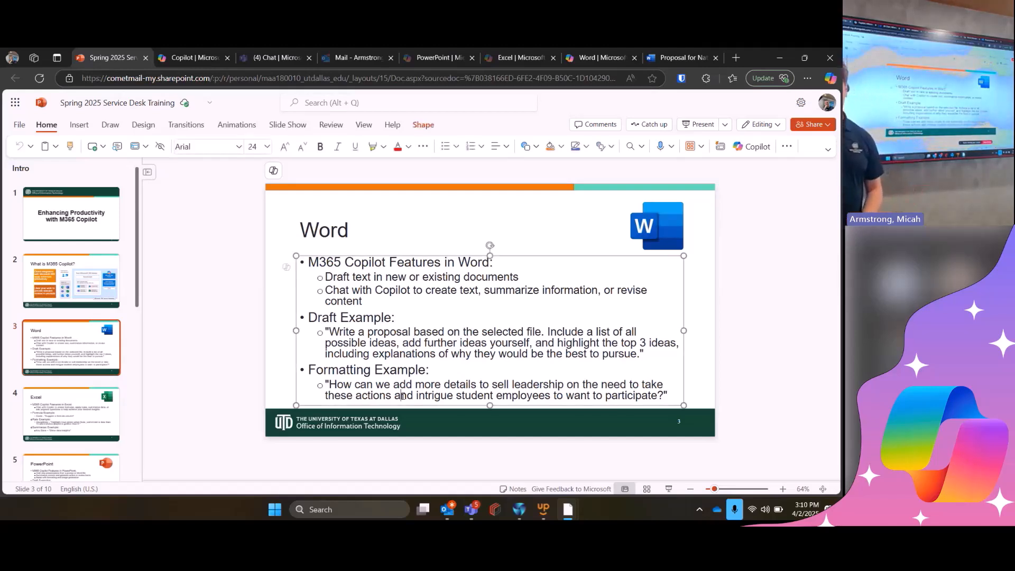
triple_click(402, 397)
key(ctrl+c)
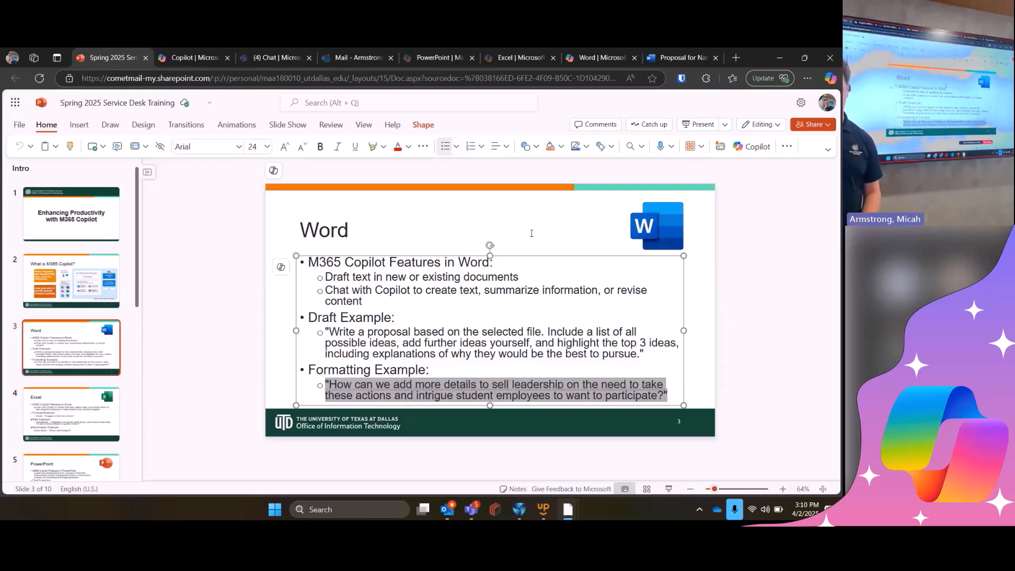
- Ask the Copilot chat in the Word proposal how to add more details to sell leadership and intrigue student employees to participate
click(679, 57)
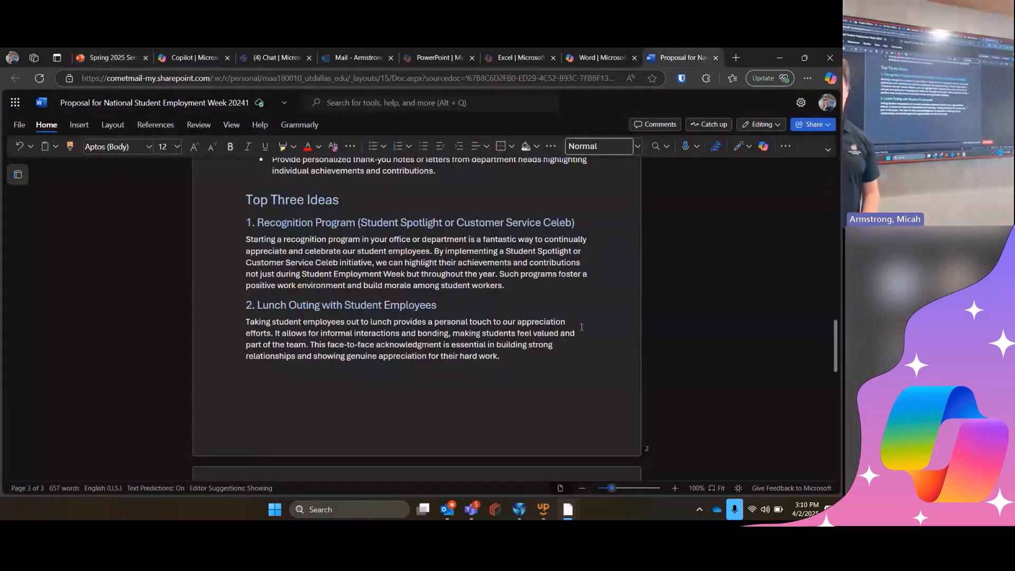
key(ctrl+Home)
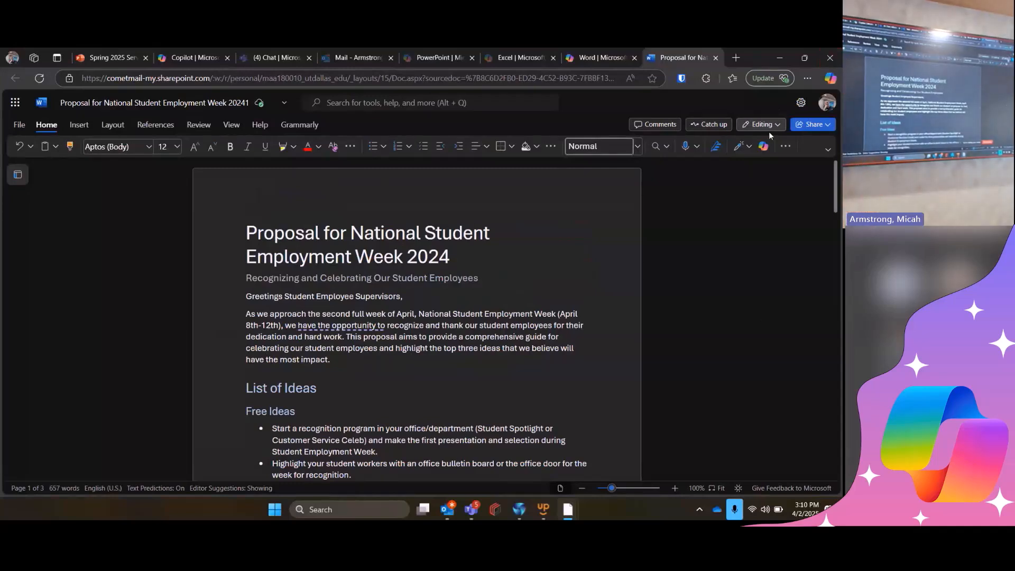
click(764, 148)
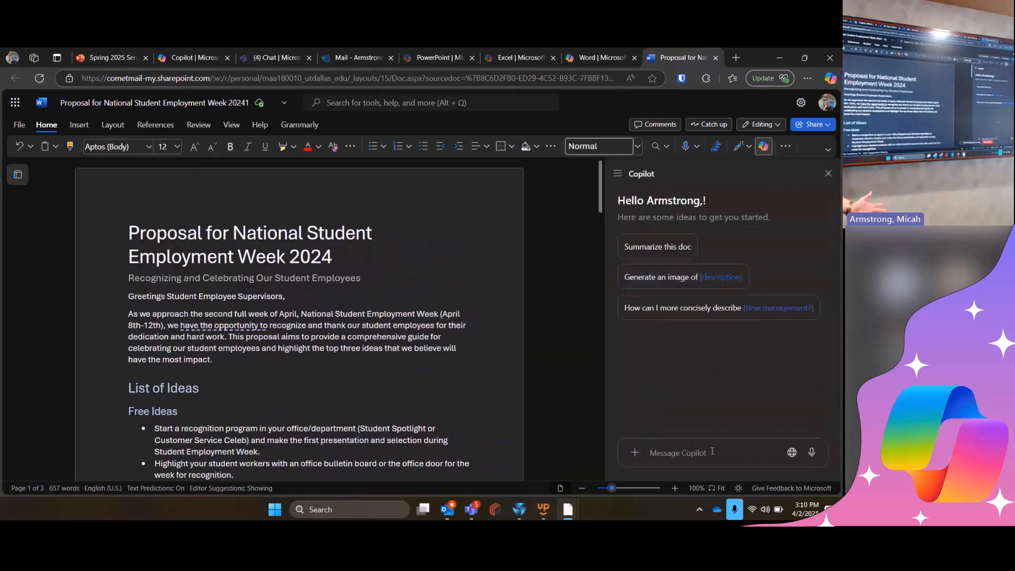
click(713, 450)
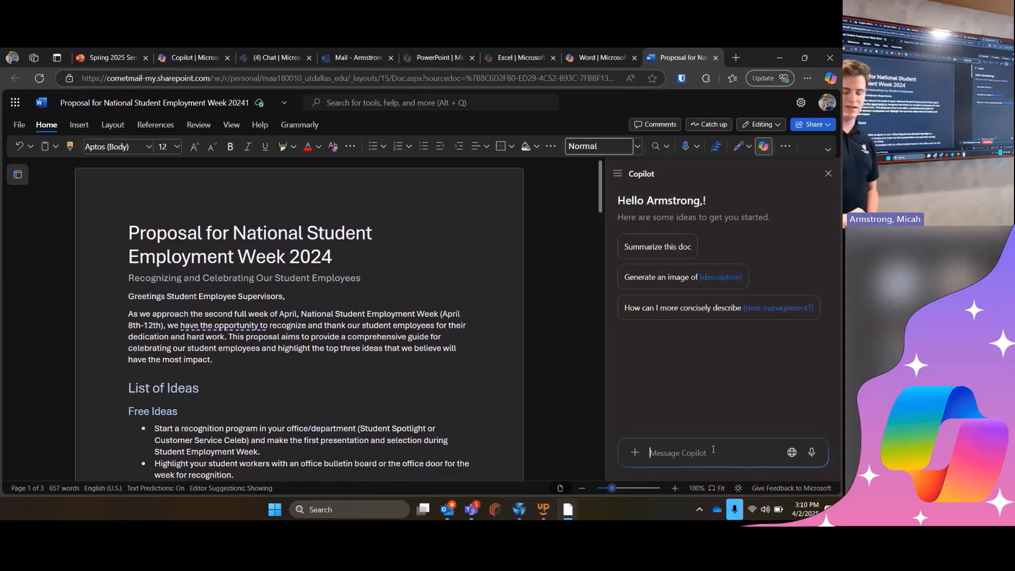
key(ctrl+v)
key(Return)
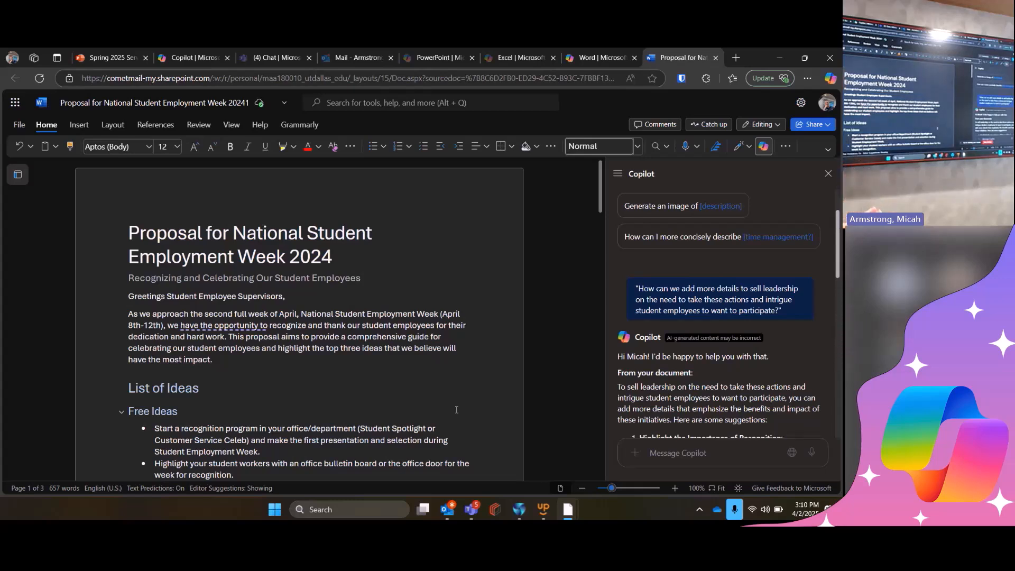
- Review Copilot's chat answer on selling leadership, from the document-based suggestions to the company sources and closing summary
scroll(747, 392, down, 12)
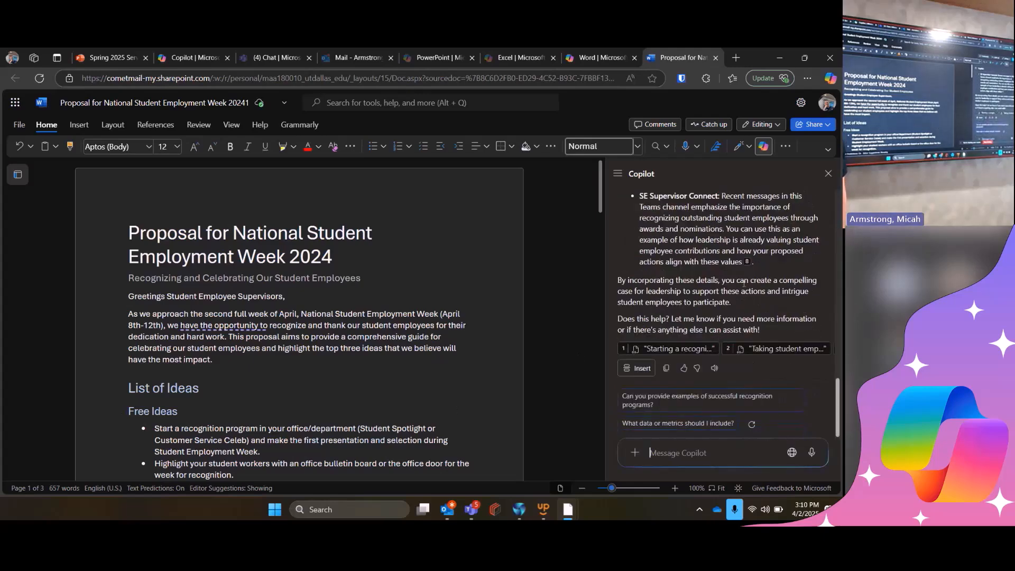
scroll(744, 283, up, 3)
scroll(744, 283, up, 5)
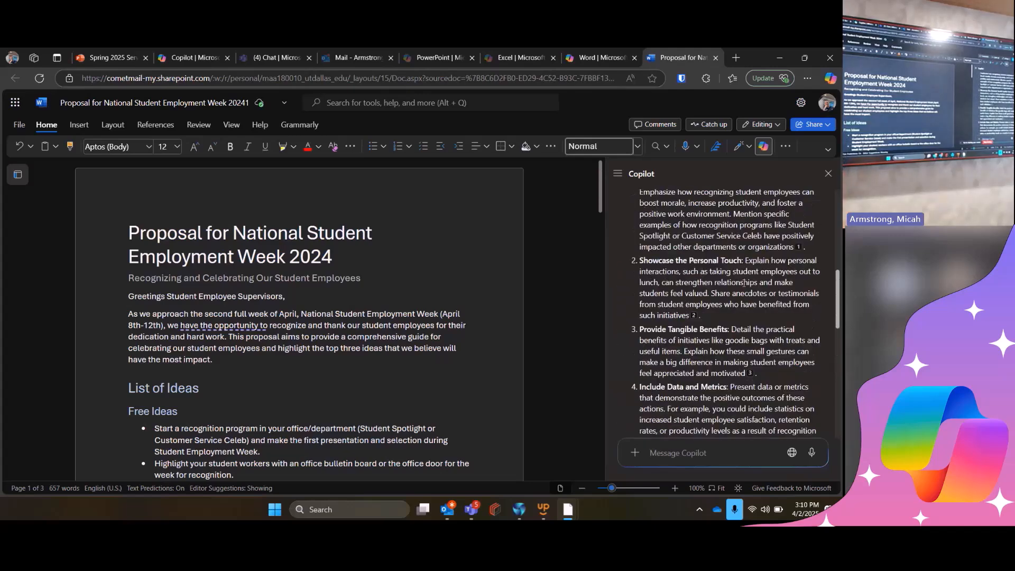
scroll(744, 283, up, 3)
scroll(744, 282, down, 9)
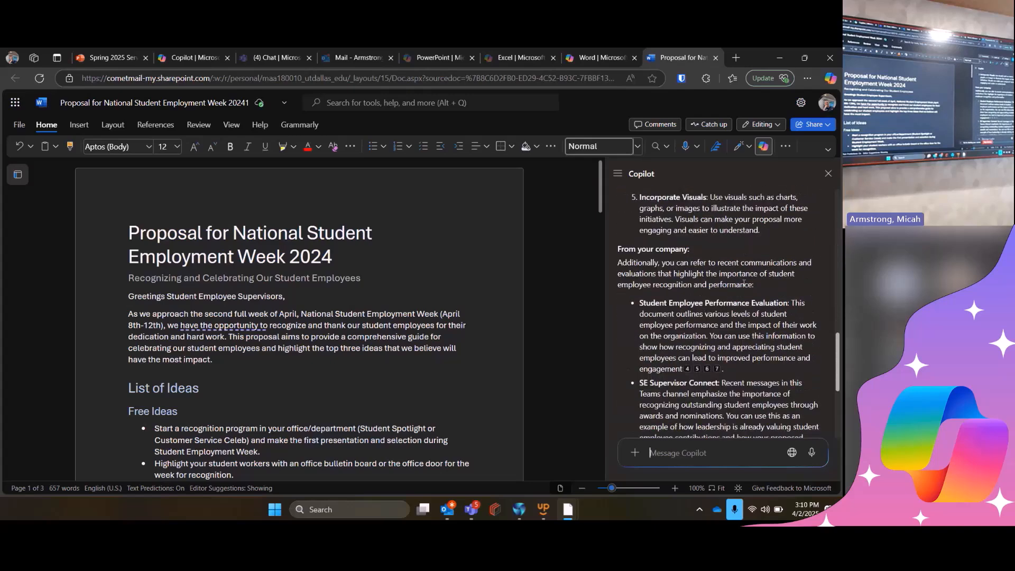
scroll(744, 283, down, 3)
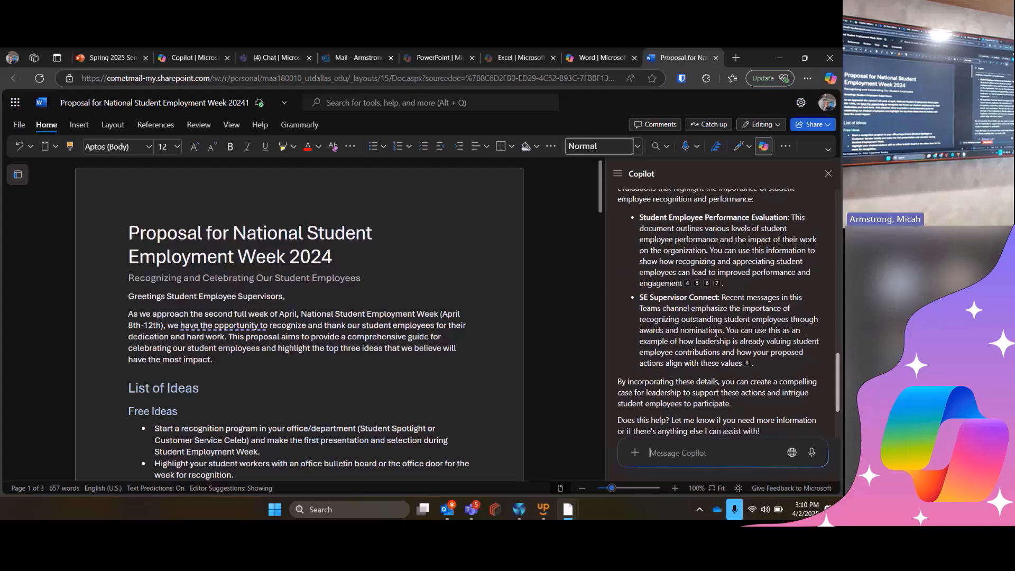
scroll(711, 341, up, 3)
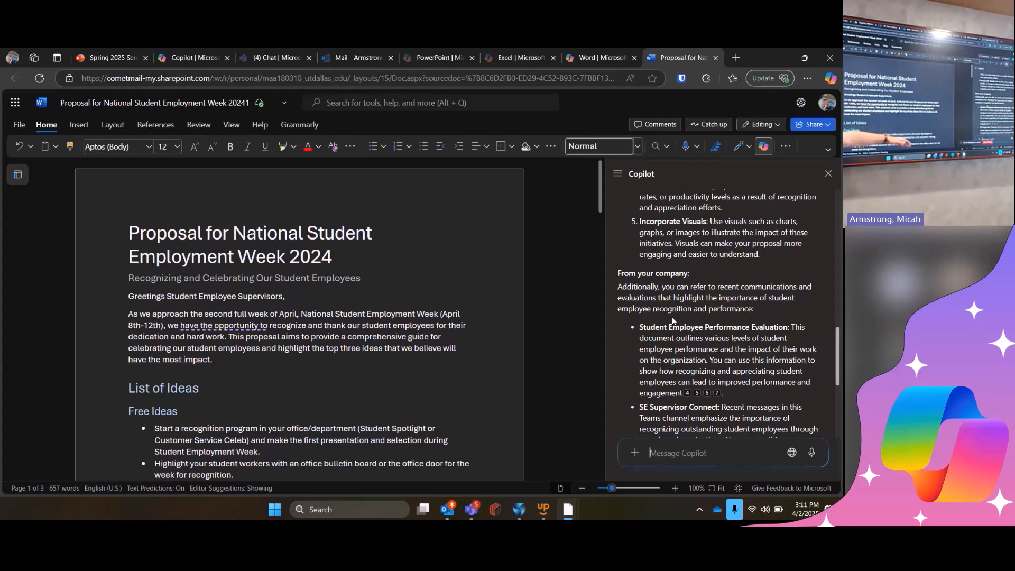
scroll(714, 394, down, 1)
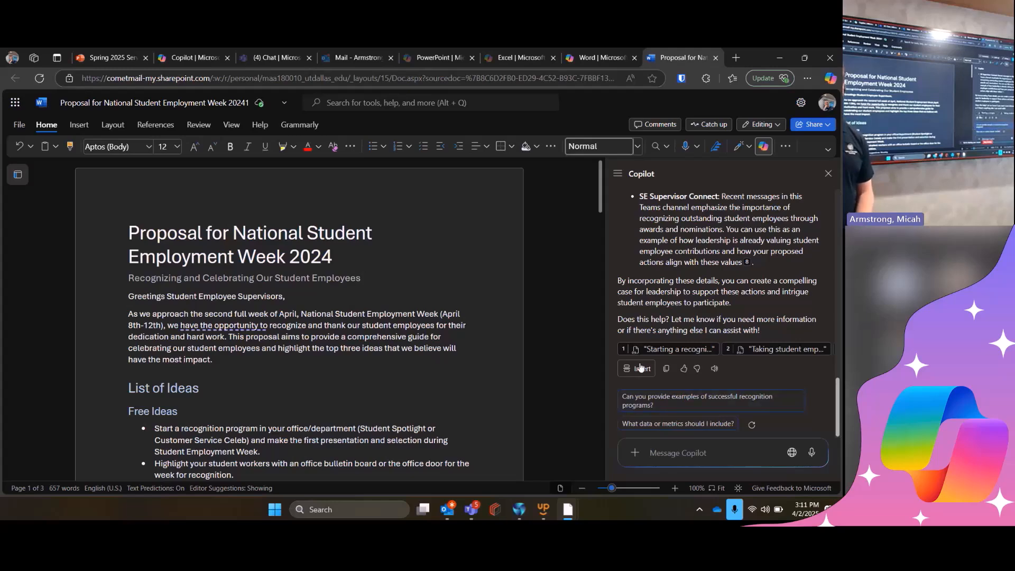
- Insert Copilot's chat answer into the proposal on a new line after the last Additional Ideas bullet, before Top Three Ideas
scroll(230, 424, down, 1)
scroll(163, 346, down, 15)
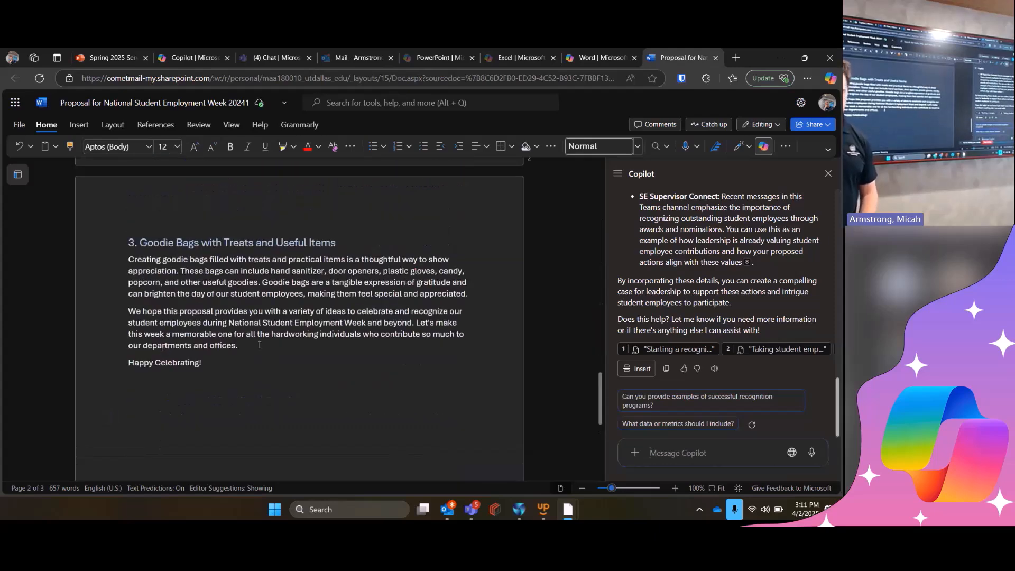
scroll(253, 445, up, 3)
scroll(253, 445, up, 7)
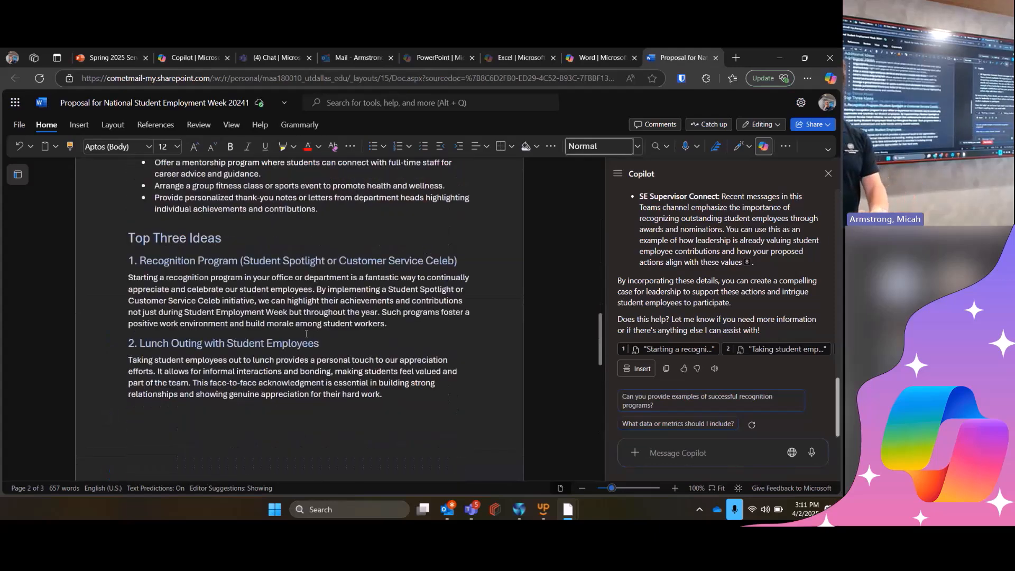
click(130, 310)
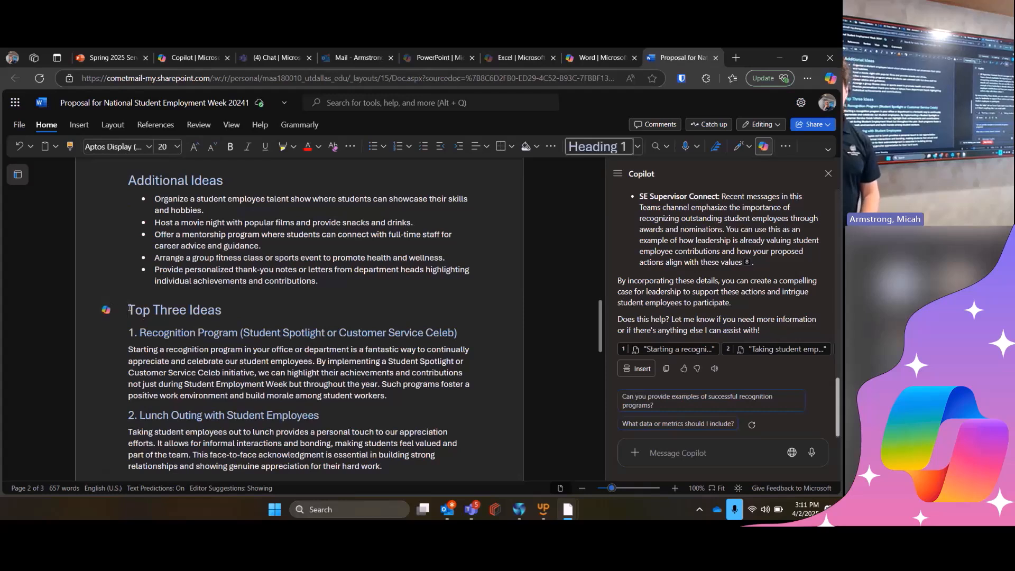
key(Up)
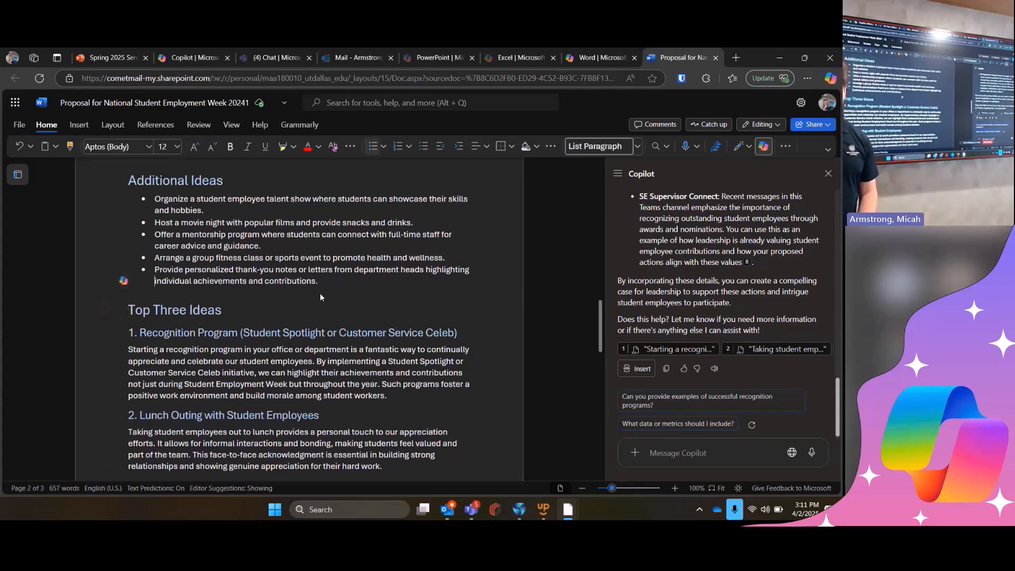
click(333, 284)
key(Return)
key(Return)
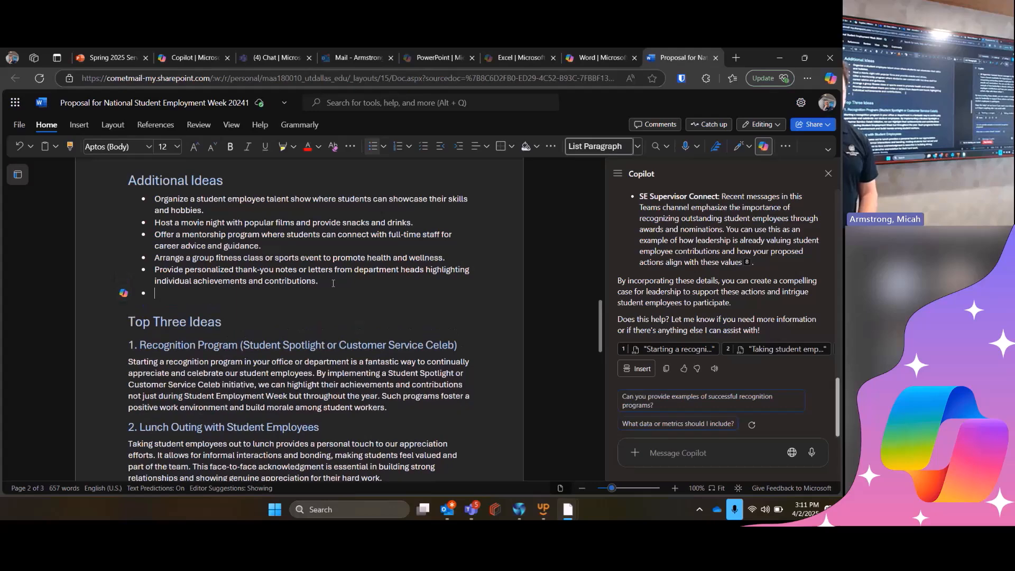
click(638, 371)
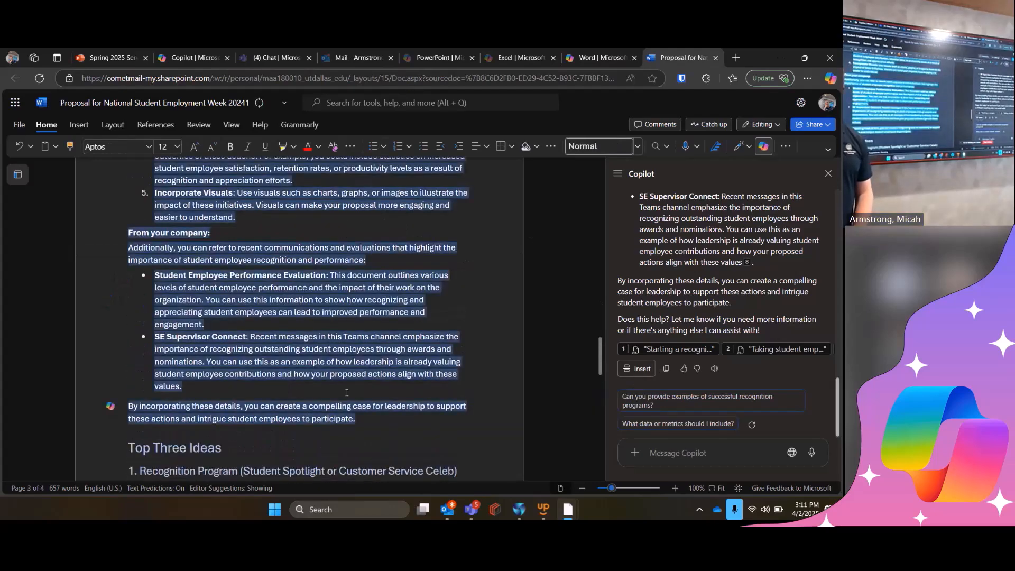
click(346, 390)
scroll(370, 407, up, 2)
scroll(384, 418, up, 10)
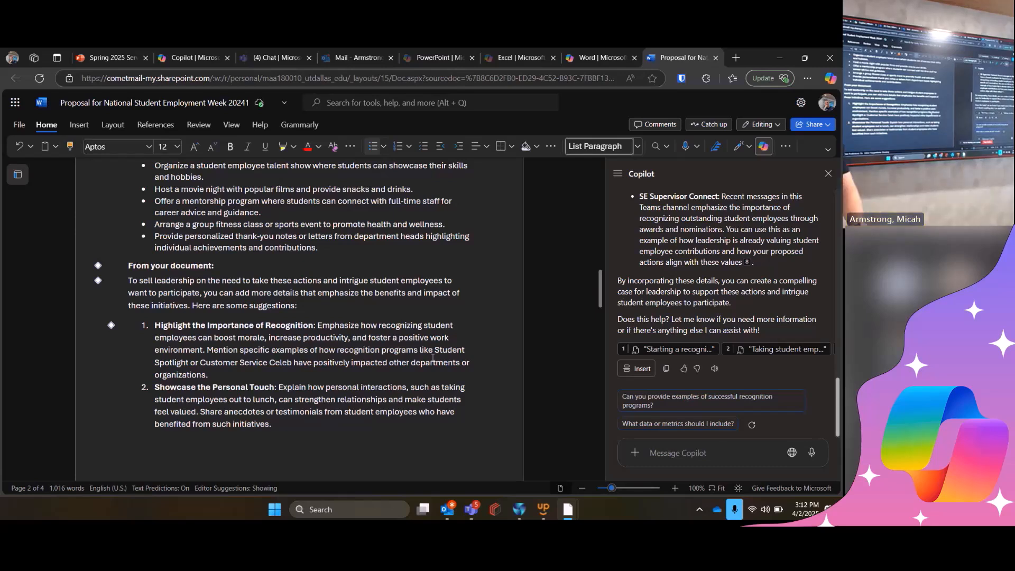
- Switch to the Microsoft 365 Copilot meeting window in Teams to check the meeting, and return to the Word proposal
key(alt+Tab)
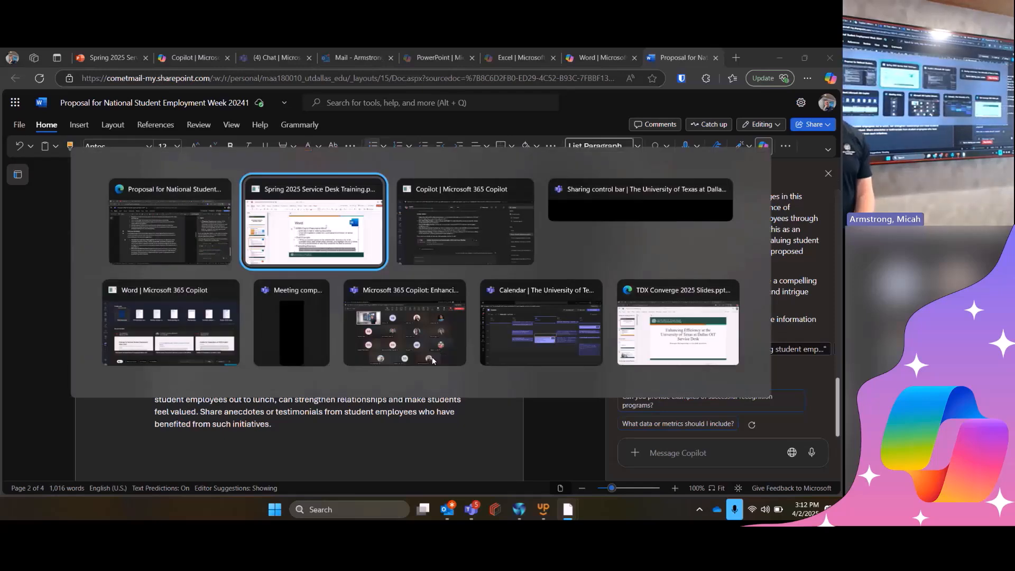
key(alt+Tab)
key(alt+Tab)
key(alt+Tab)
key(alt+shift+Tab)
key(alt+Tab)
key(alt+Tab)
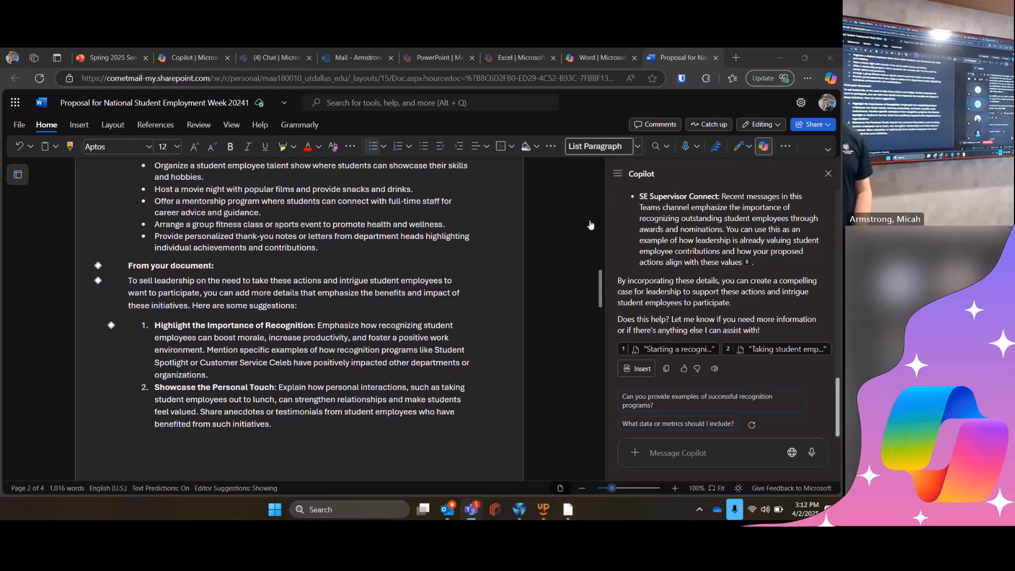
click(510, 275)
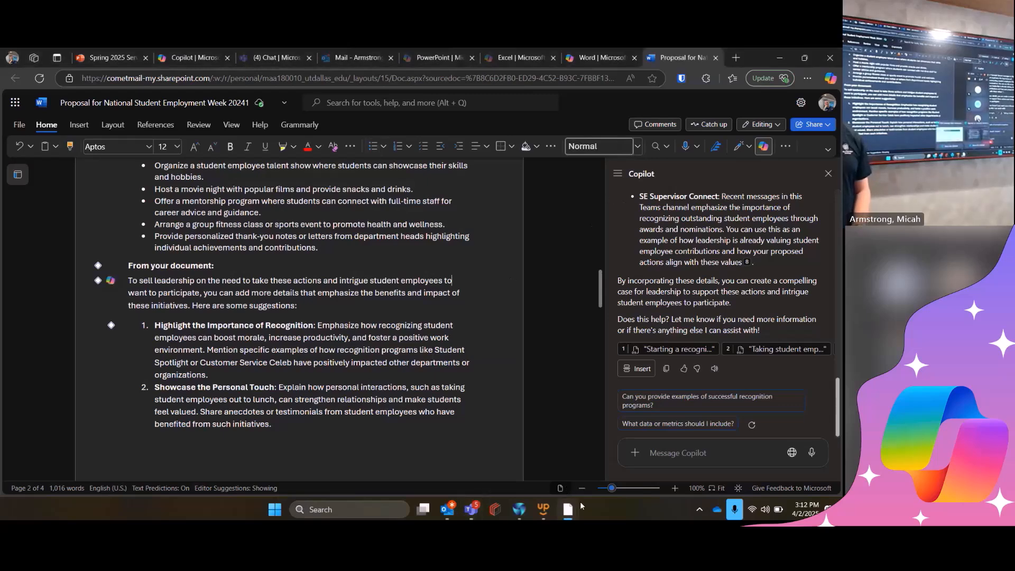
mouse_move(471, 509)
click(427, 456)
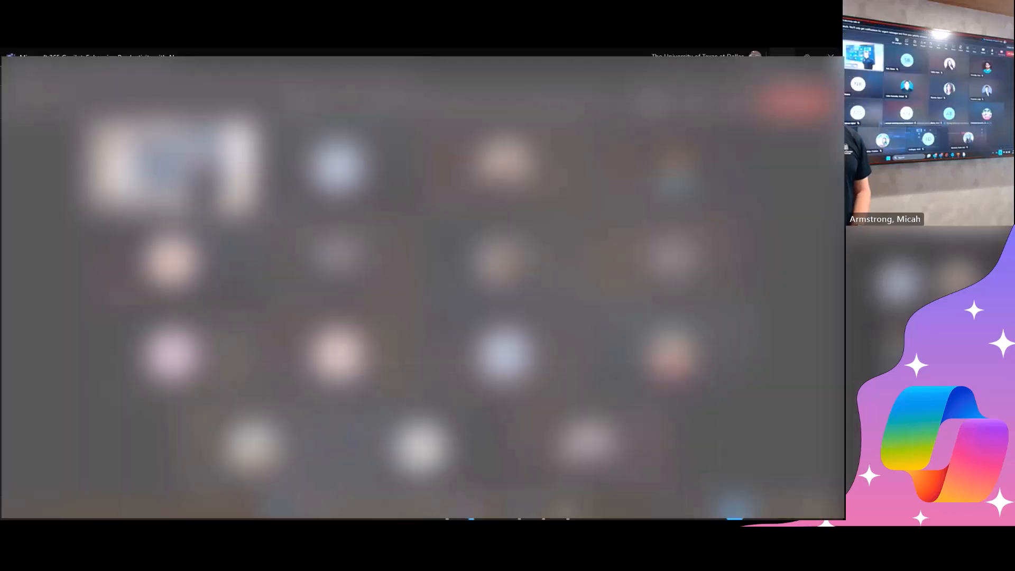
click(342, 101)
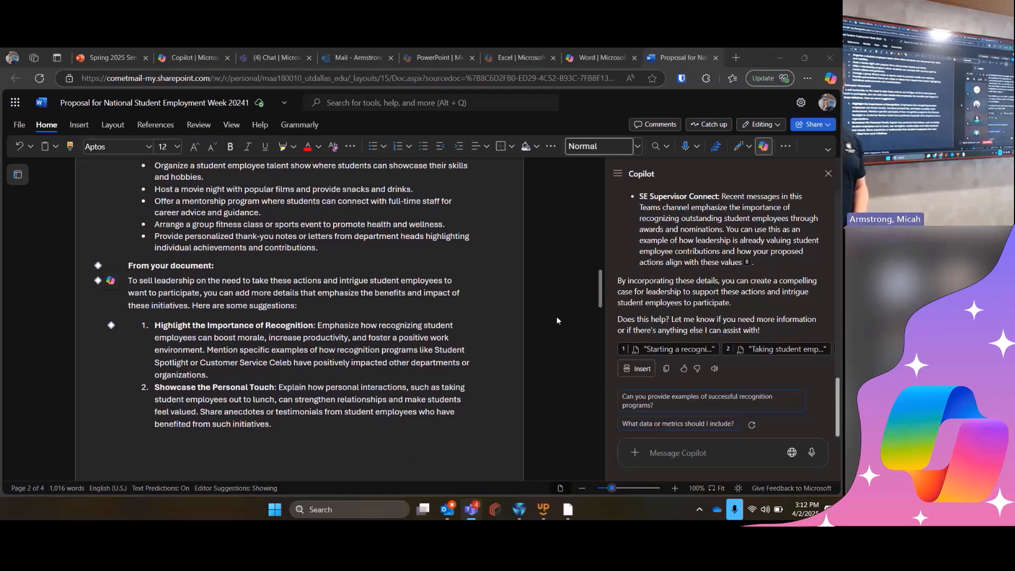
click(426, 289)
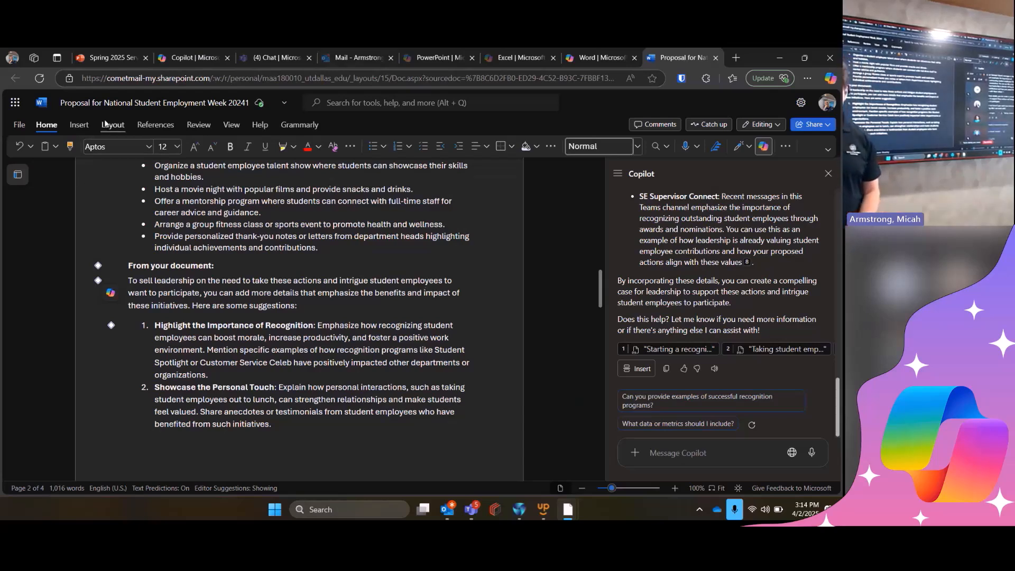
- In a new blank Word document, have Copilot create a resume template without details, highlighting just the main sections to fill out
click(619, 52)
click(119, 178)
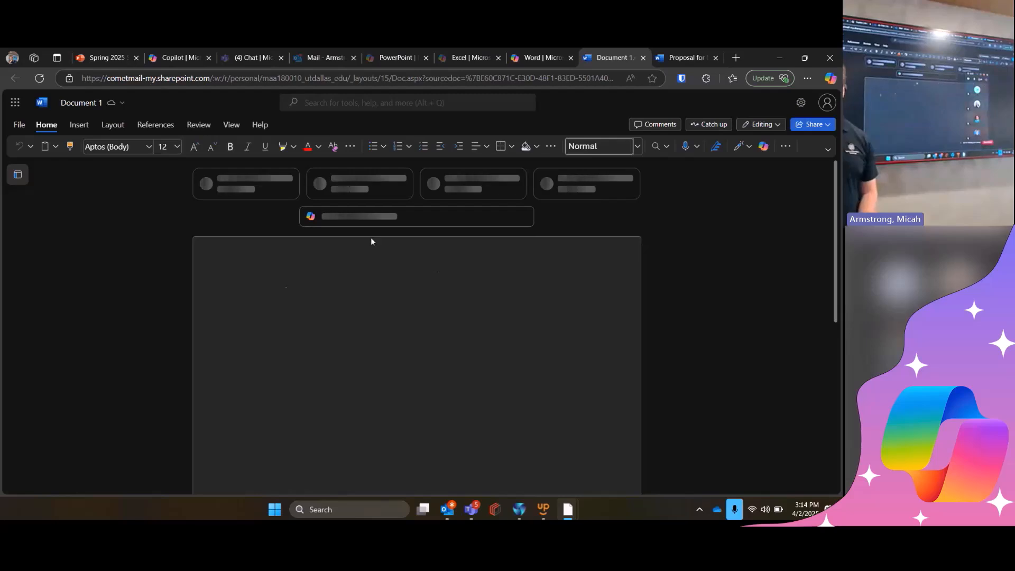
click(349, 221)
text(Create a)
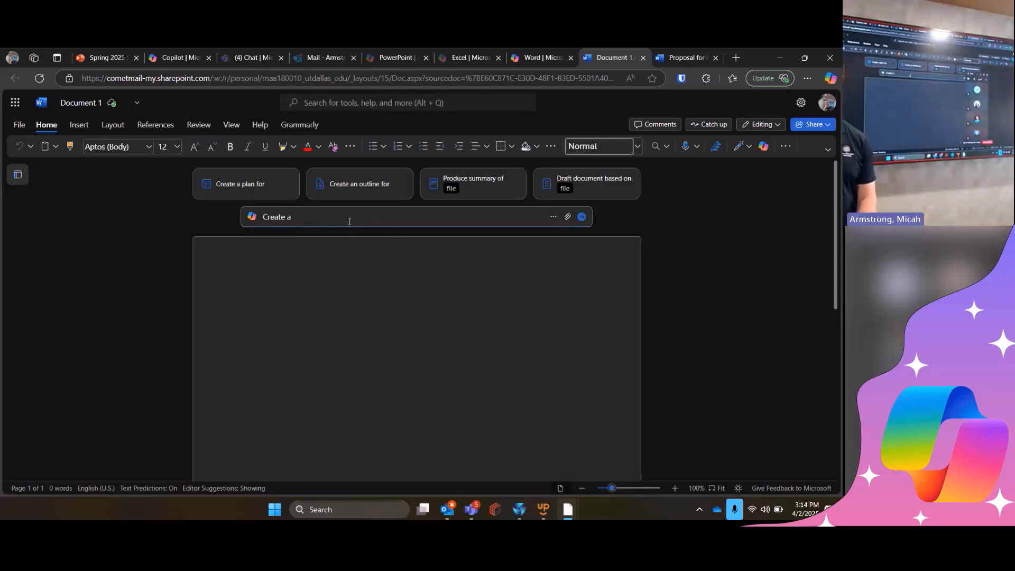
text( resume templ)
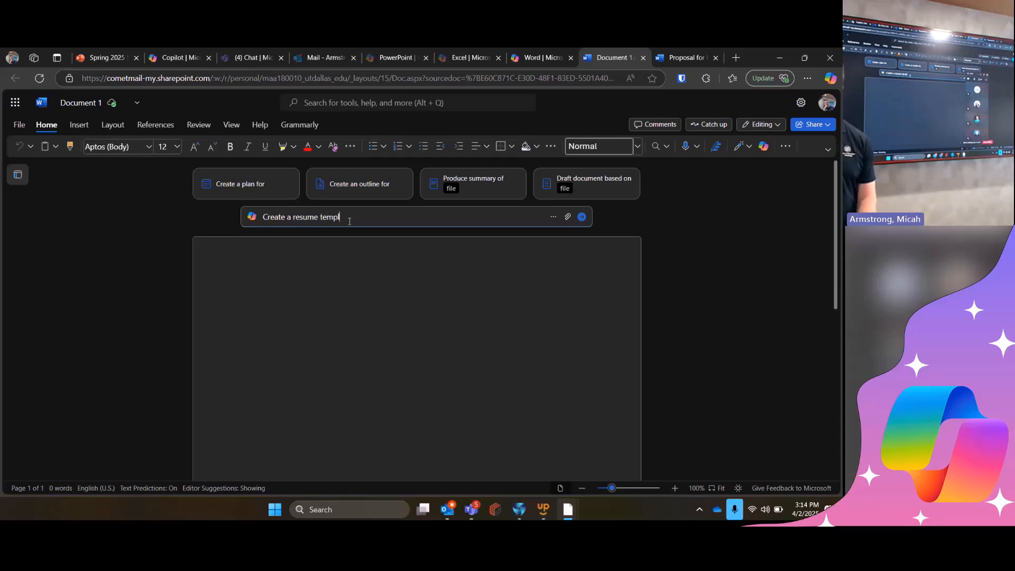
text(ate for me. Don't pu)
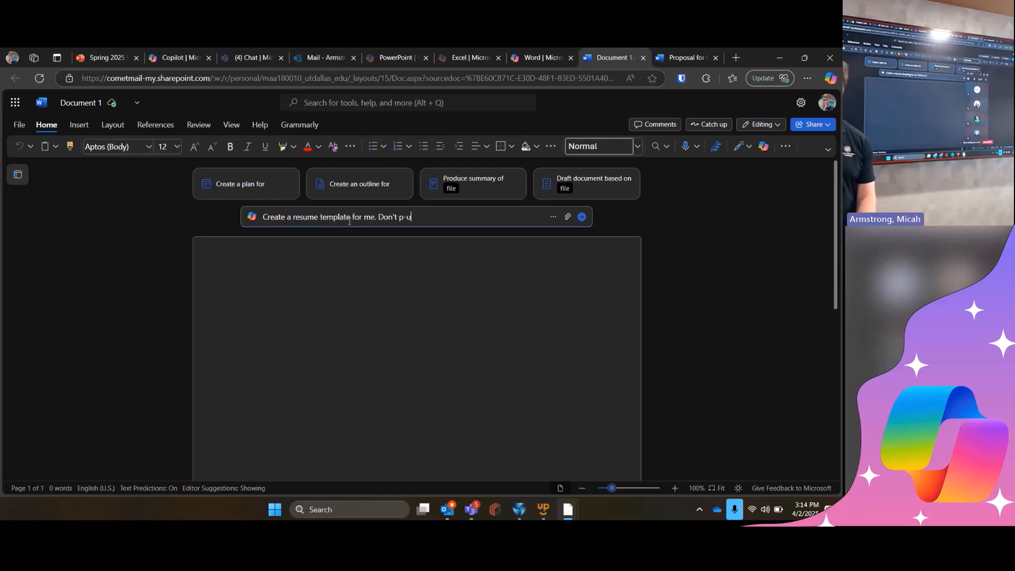
text(t details o)
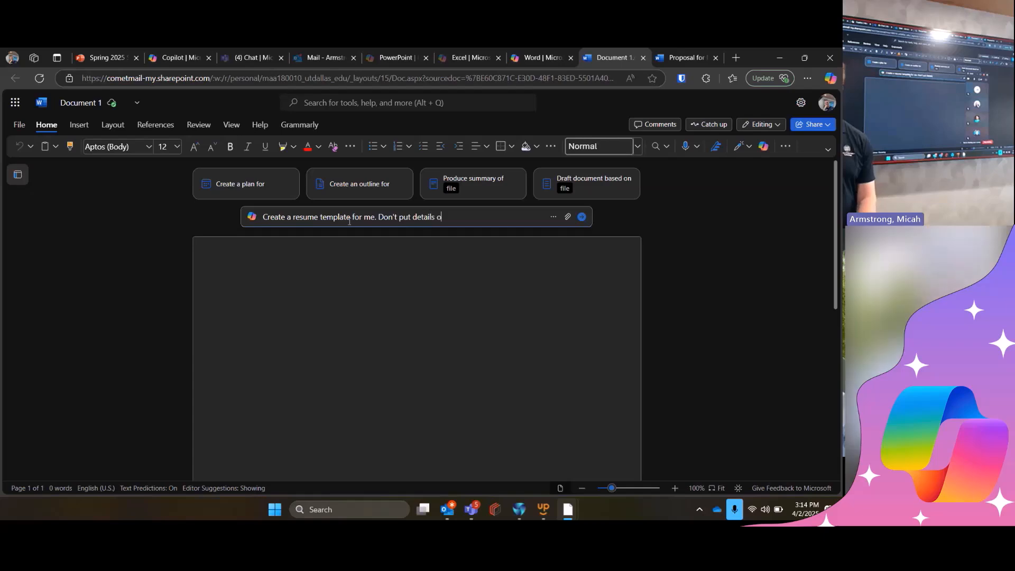
text(n there, just highlig)
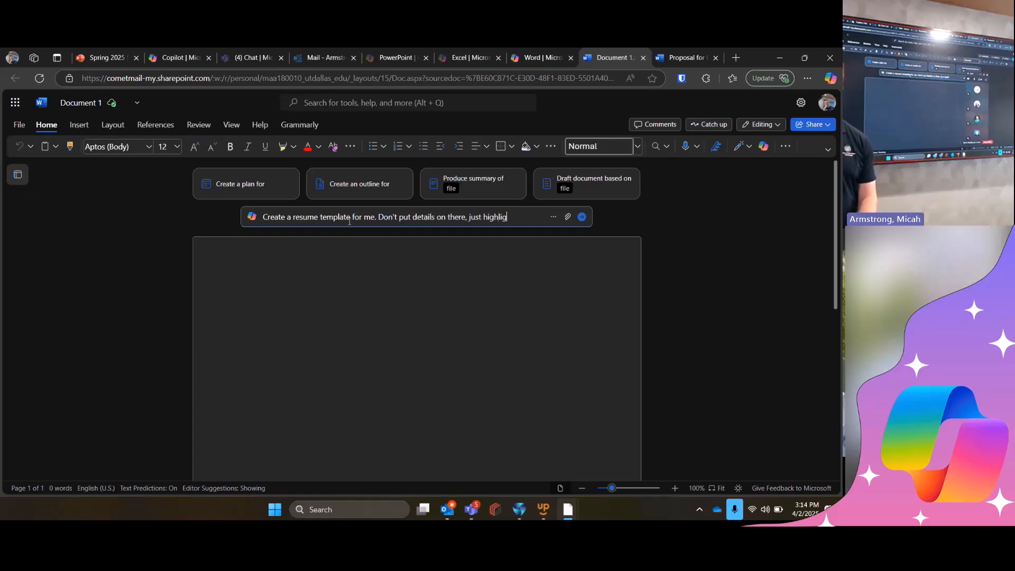
text(ht the main sections )
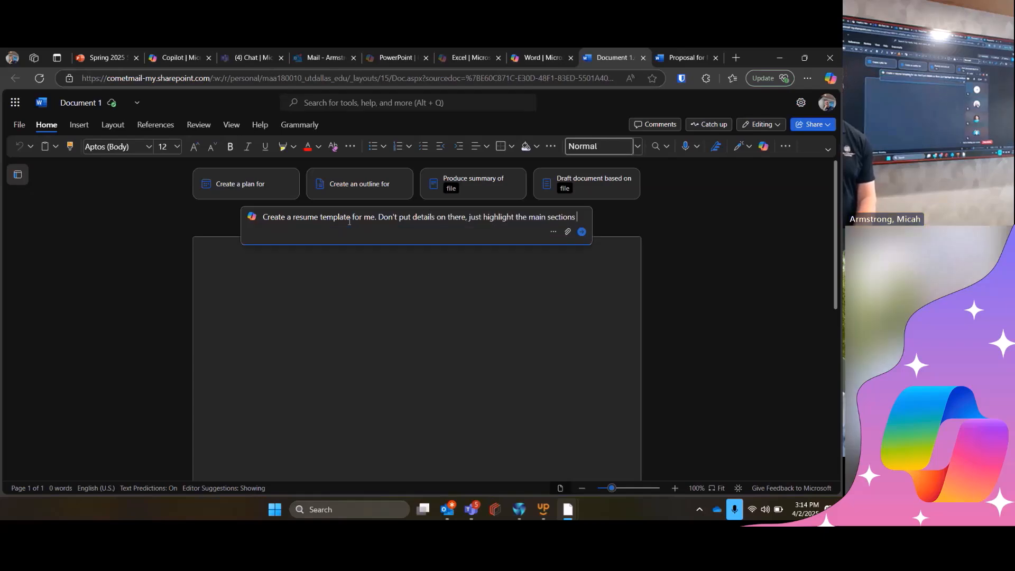
text(to fill out.)
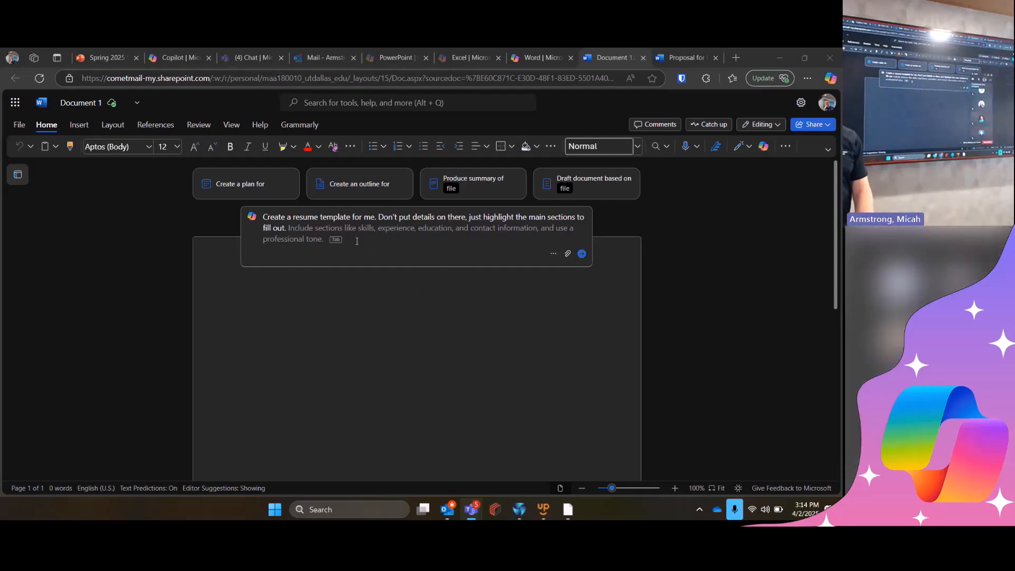
click(357, 241)
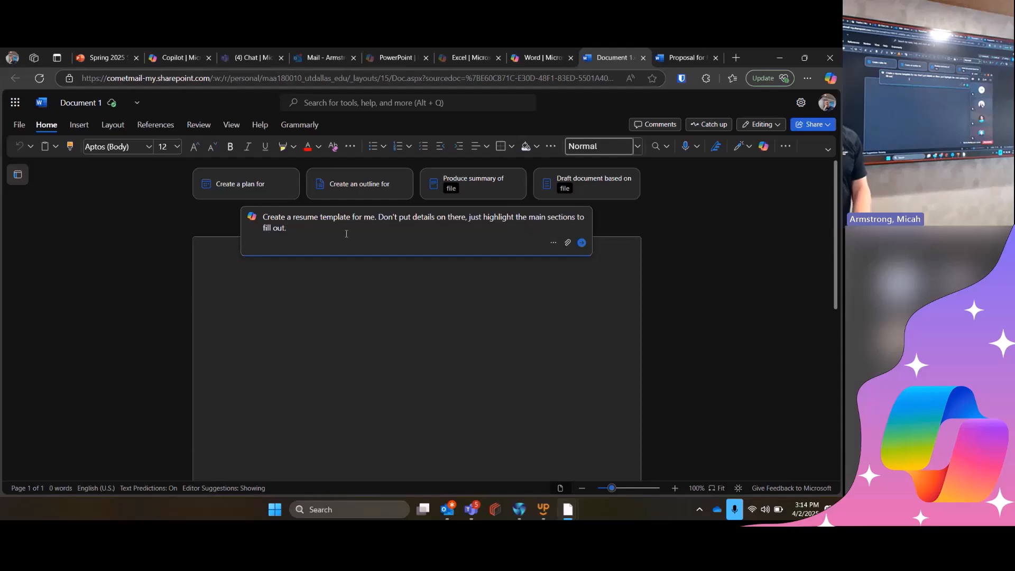
click(581, 244)
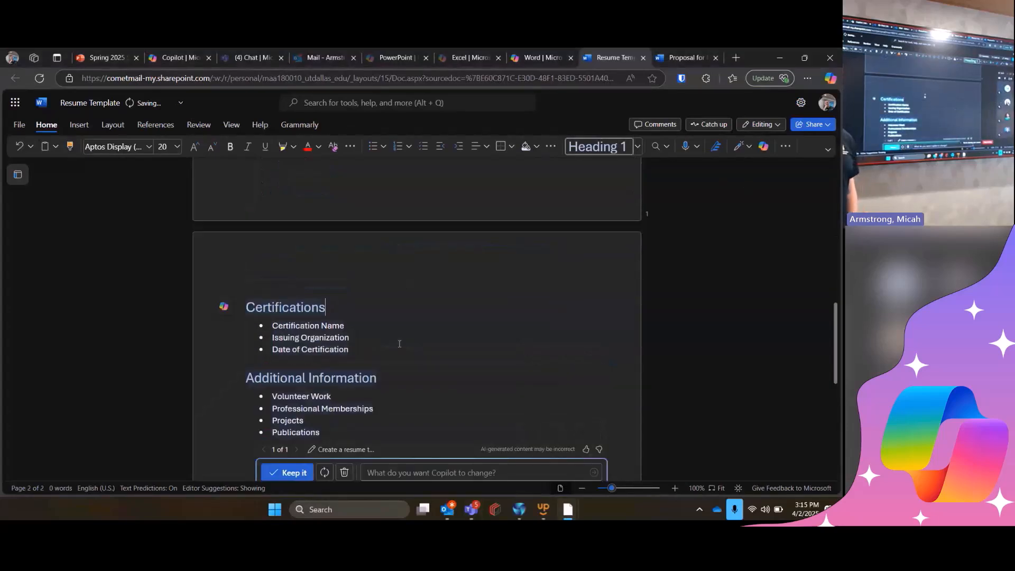
scroll(403, 317, up, 5)
scroll(402, 338, up, 3)
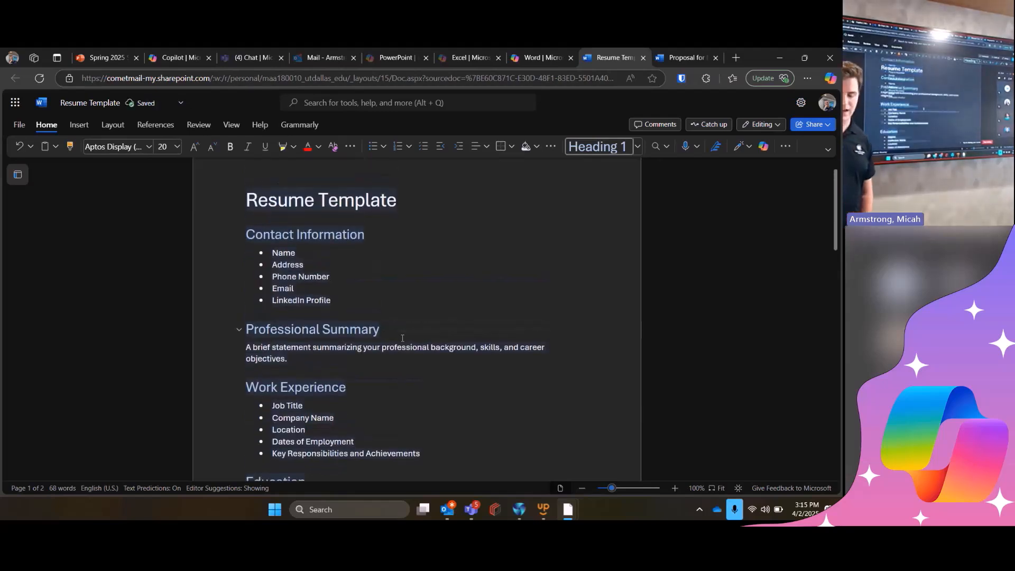
scroll(402, 339, down, 8)
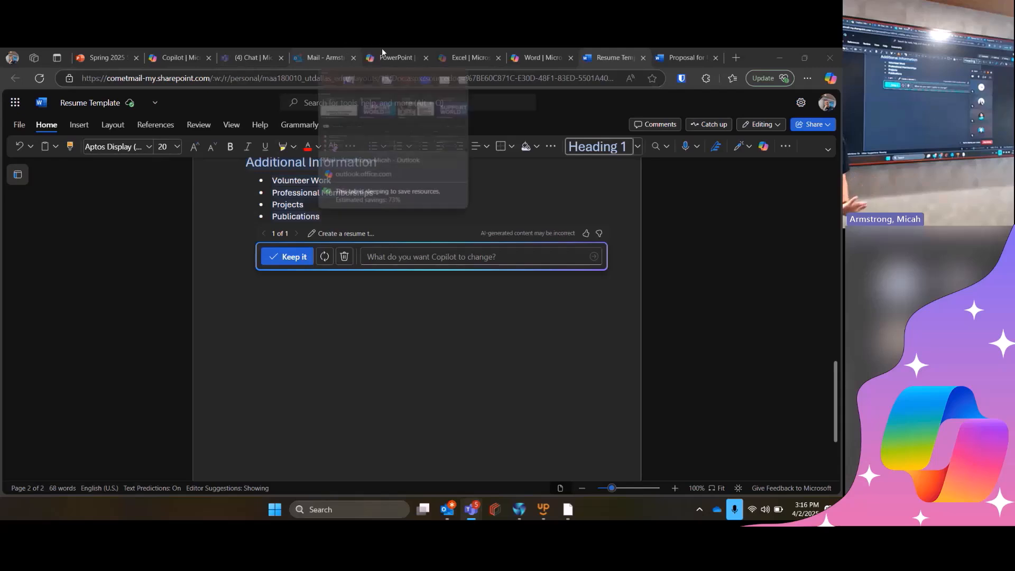
- Show the Excel slide of the Spring 2025 Service Desk Training presentation and switch to the Excel start page in Microsoft 365
mouse_move(348, 49)
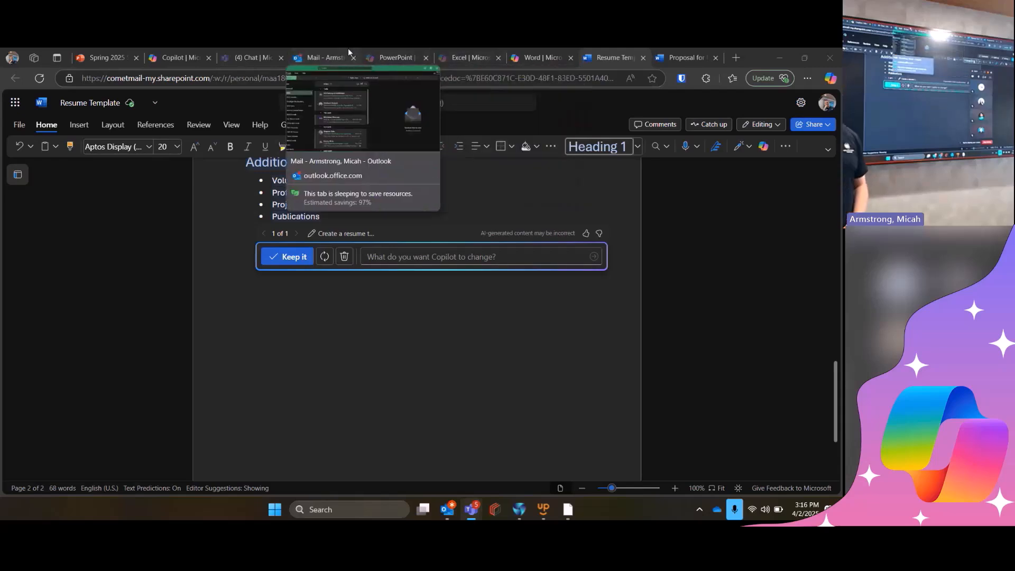
click(141, 63)
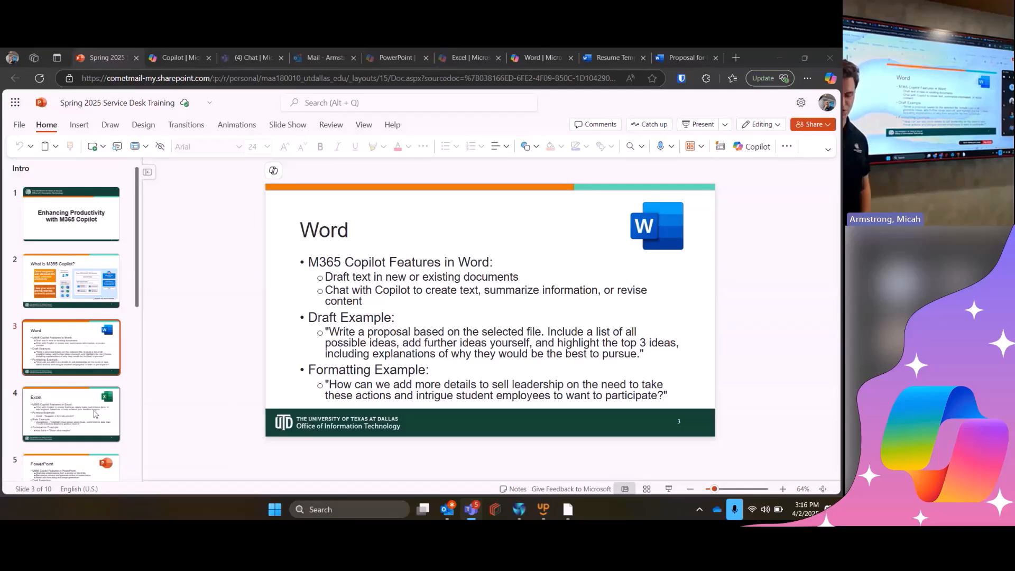
click(93, 412)
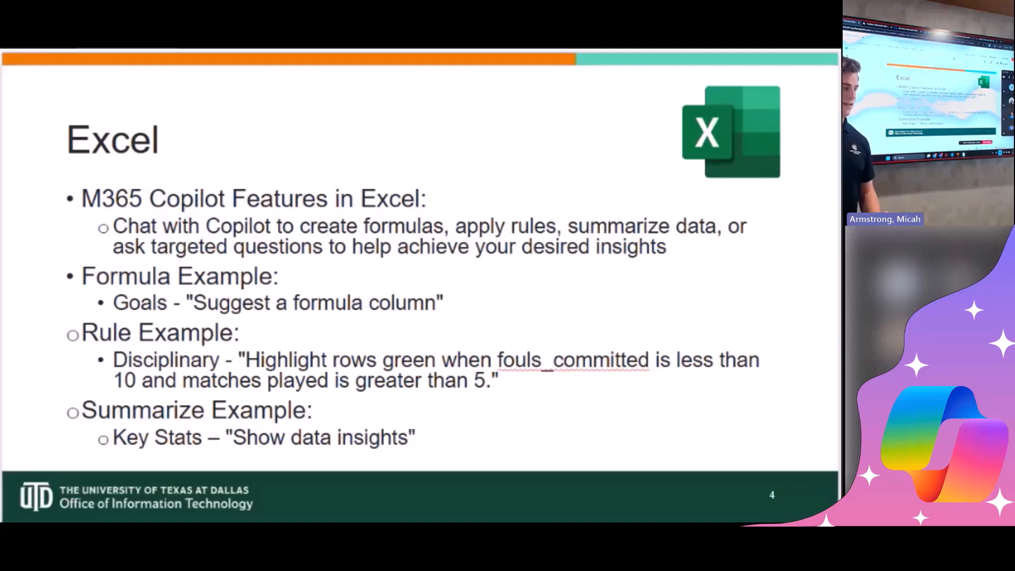
click(666, 61)
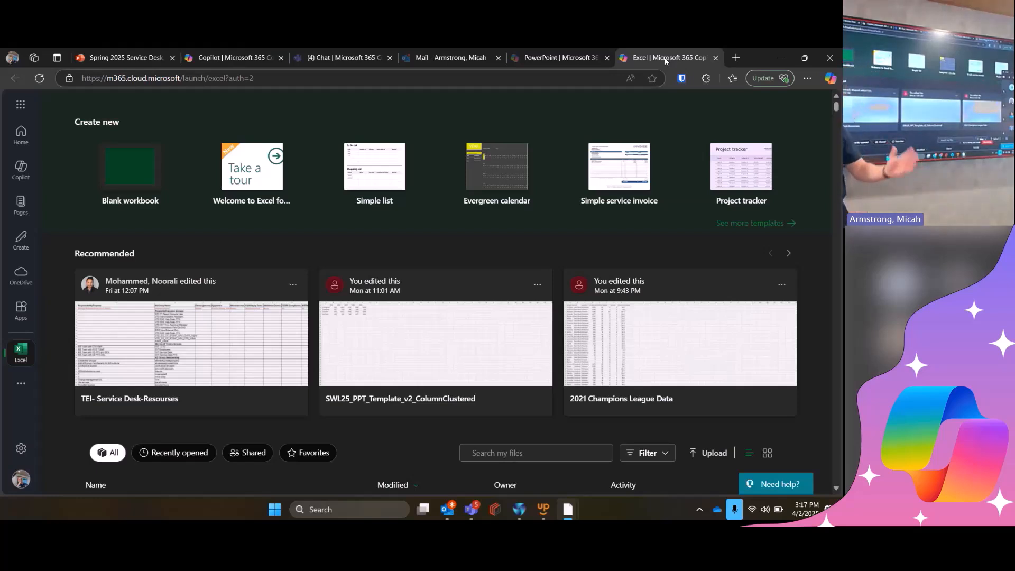
- Find the 2021 Champions League Data workbook in the recent files list and open it
scroll(284, 336, down, 5)
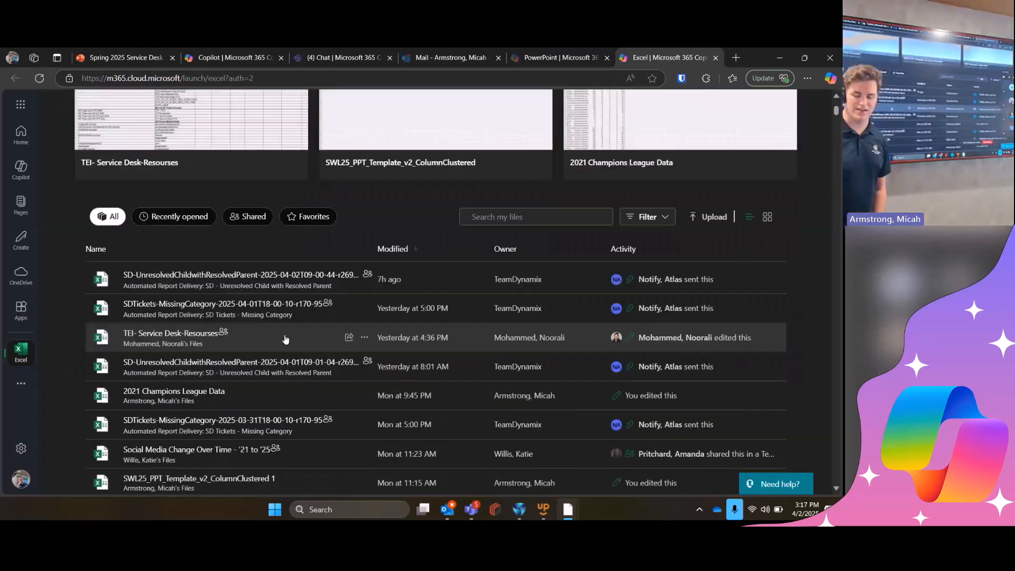
scroll(240, 371, up, 5)
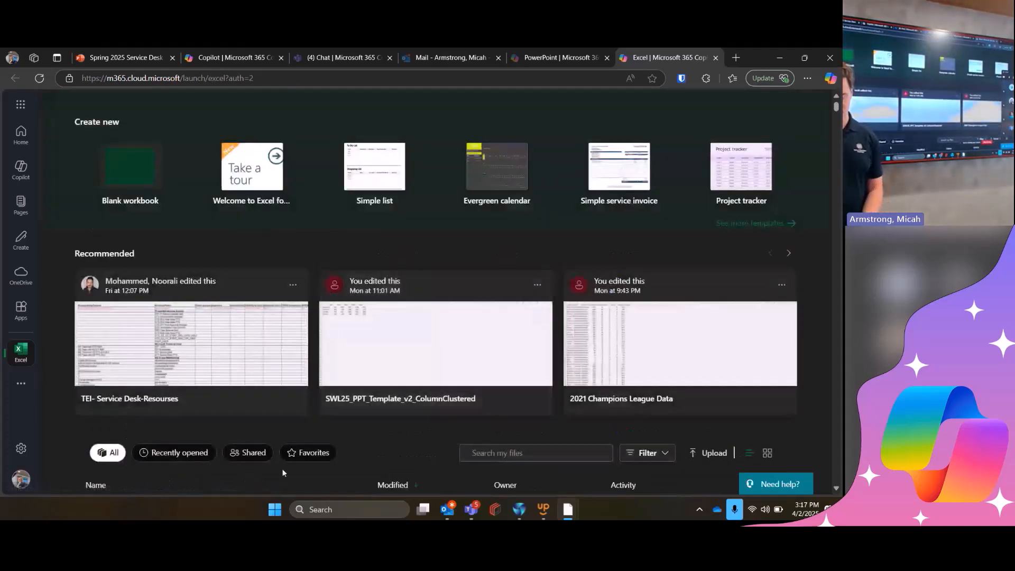
scroll(291, 371, down, 5)
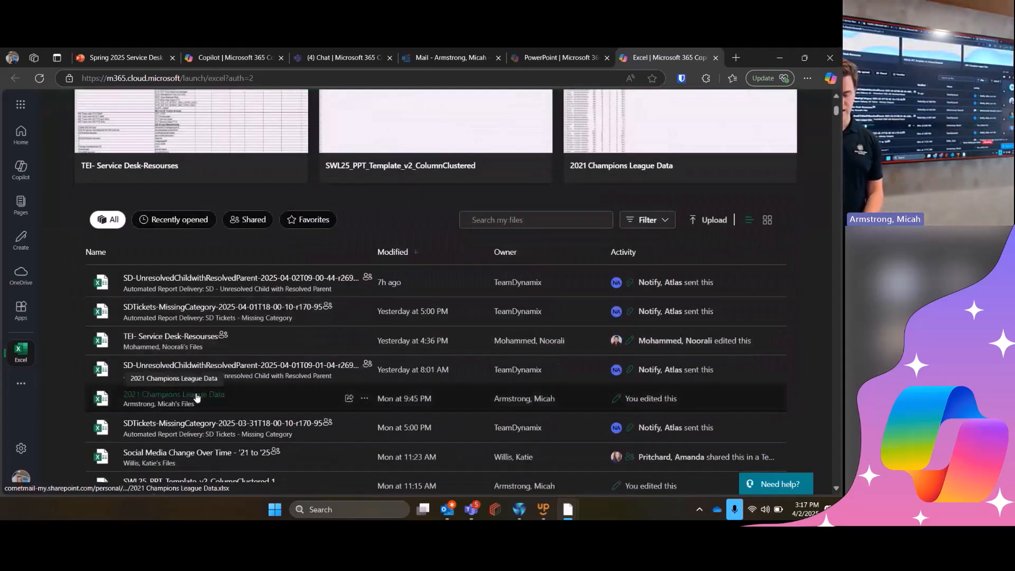
click(196, 397)
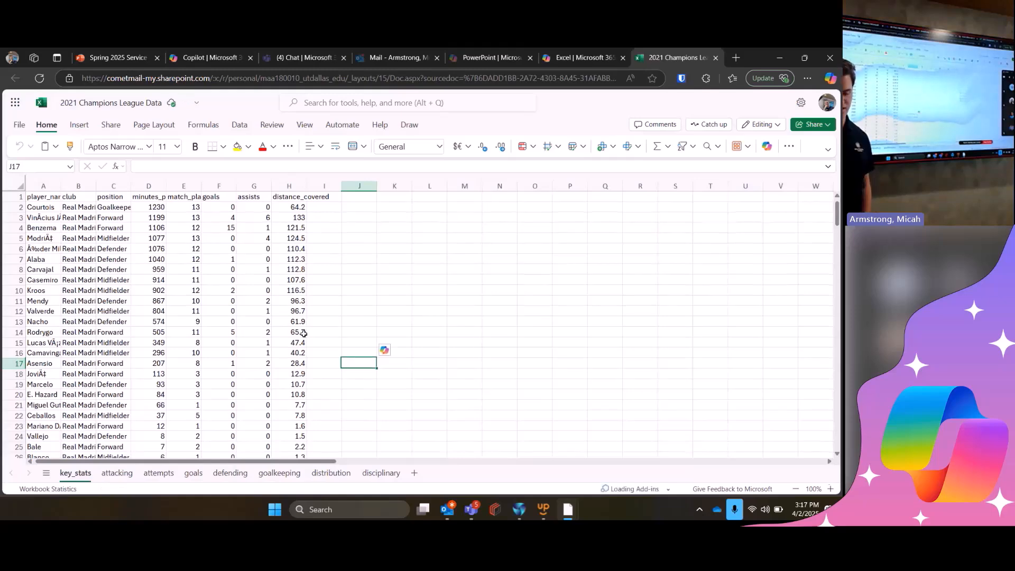
- Look through the player data on the key_stats sheet and view the attacking sheet
scroll(304, 333, down, 20)
scroll(304, 334, up, 20)
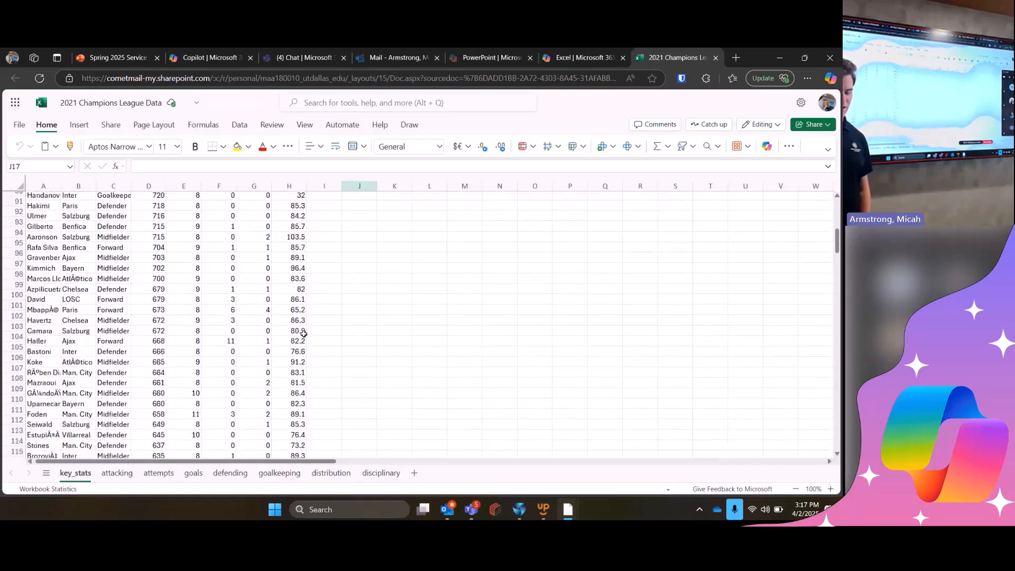
click(104, 470)
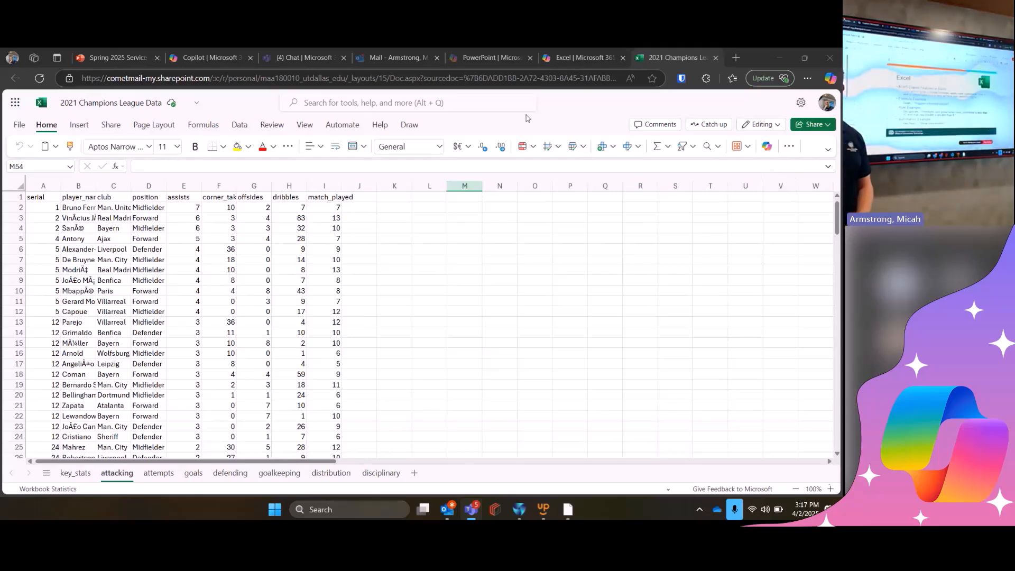
- Check the formula example on the training presentation's Excel slide and show the workbook's goals sheet
click(117, 57)
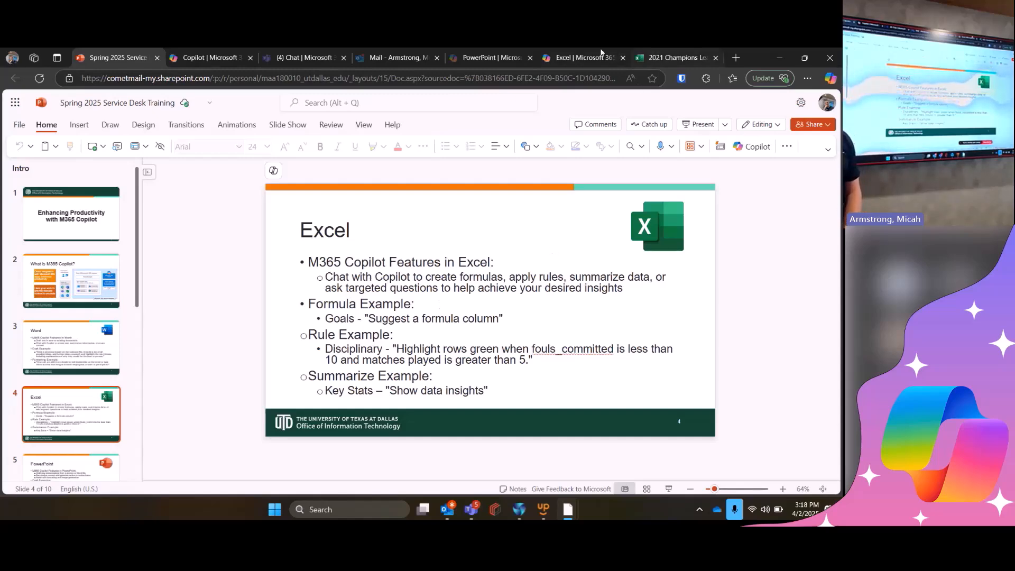
click(666, 55)
click(194, 474)
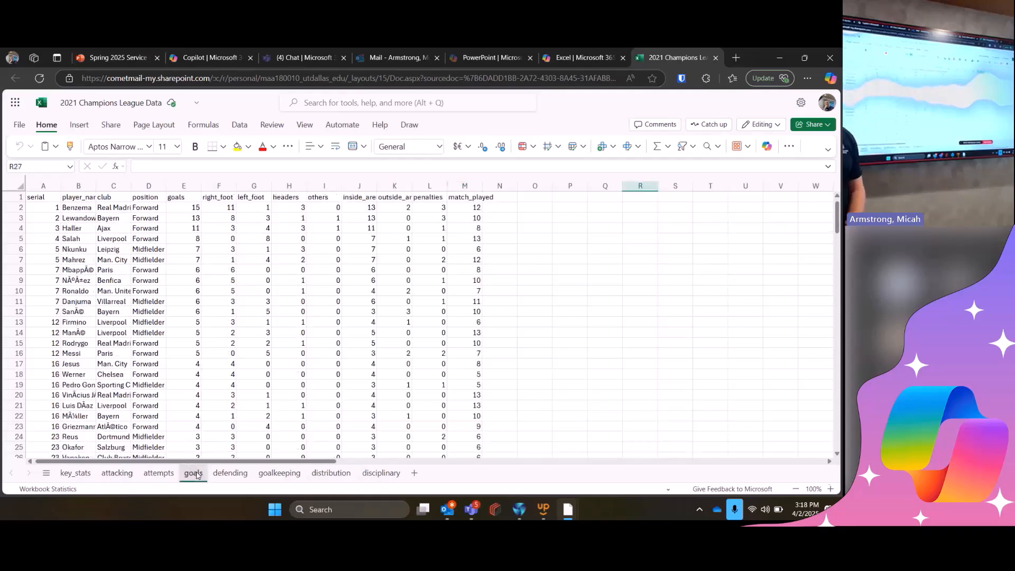
- Have Copilot suggest a formula column for the goals sheet and review the suggested Total goals formula and its explanation
click(768, 146)
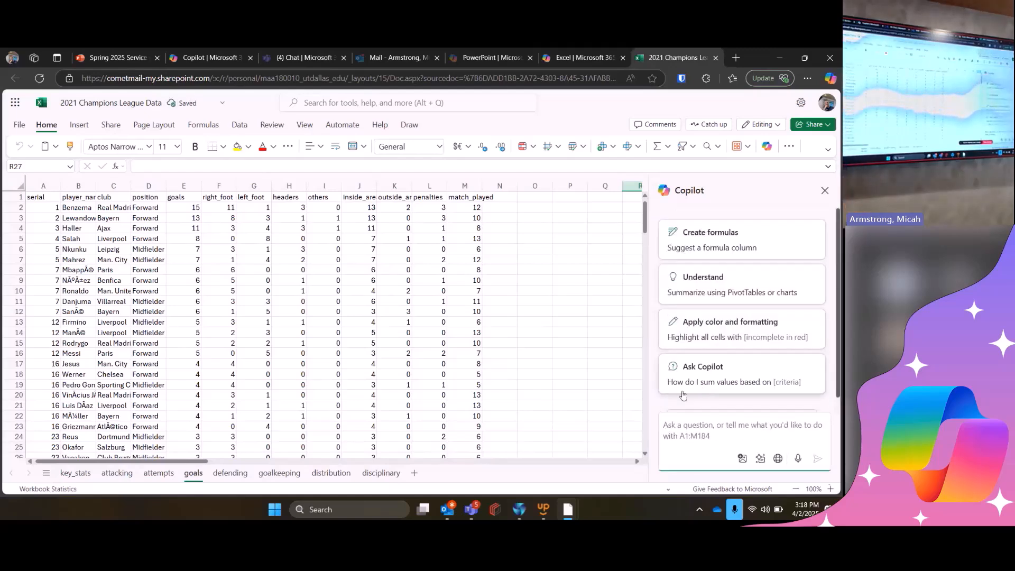
click(758, 248)
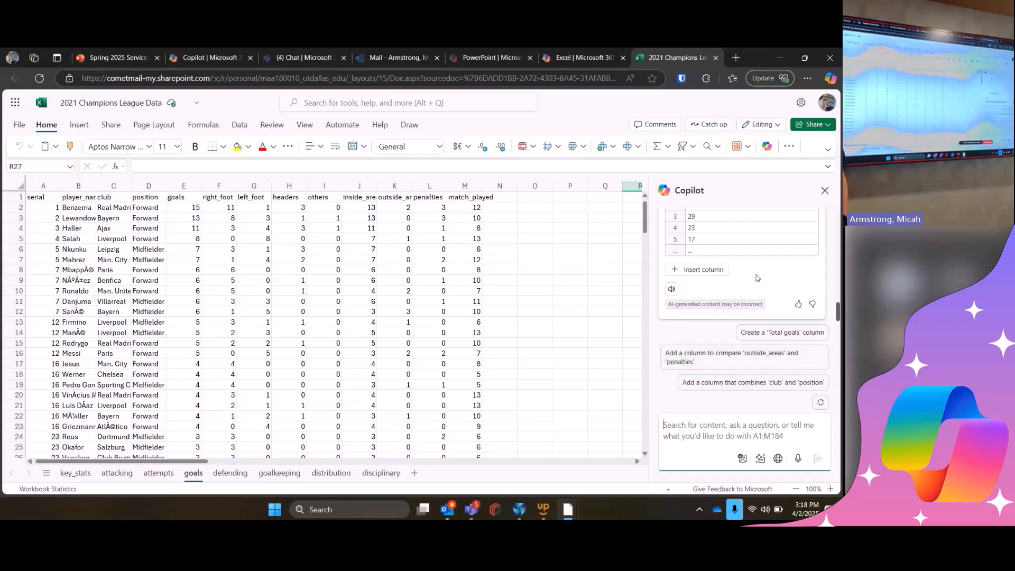
scroll(758, 277, up, 3)
scroll(757, 277, up, 5)
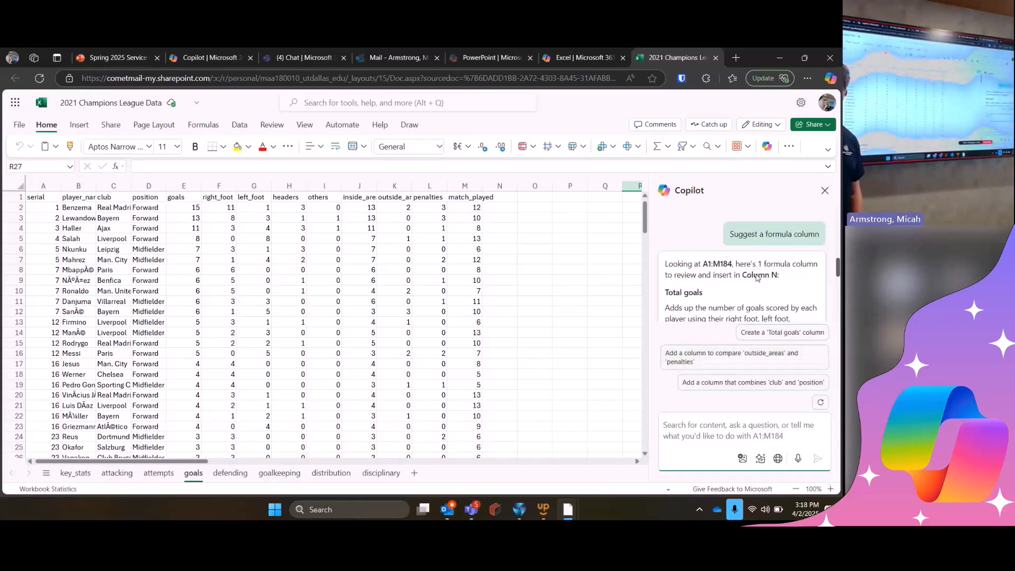
scroll(757, 277, down, 6)
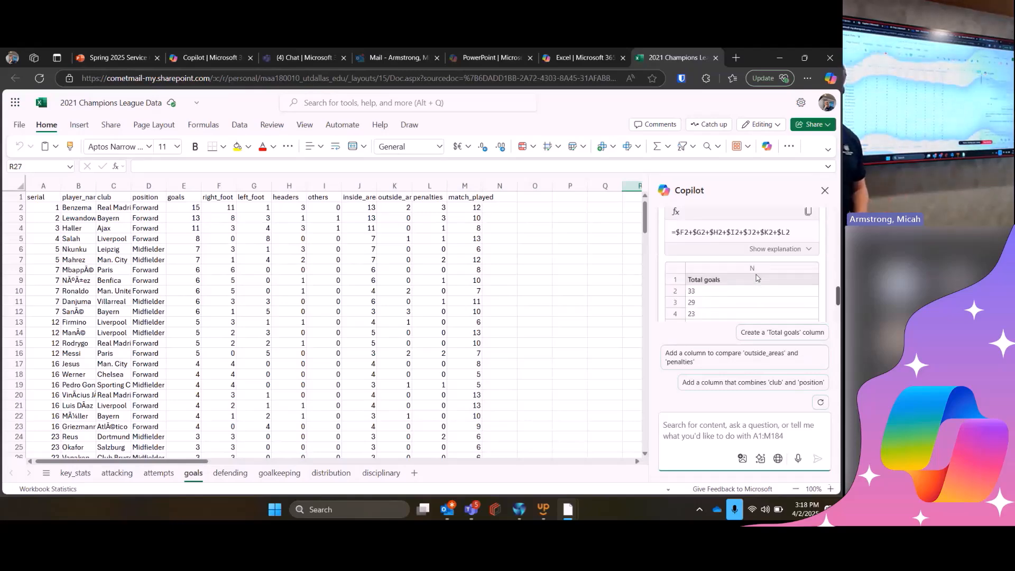
scroll(757, 277, down, 2)
scroll(758, 277, up, 8)
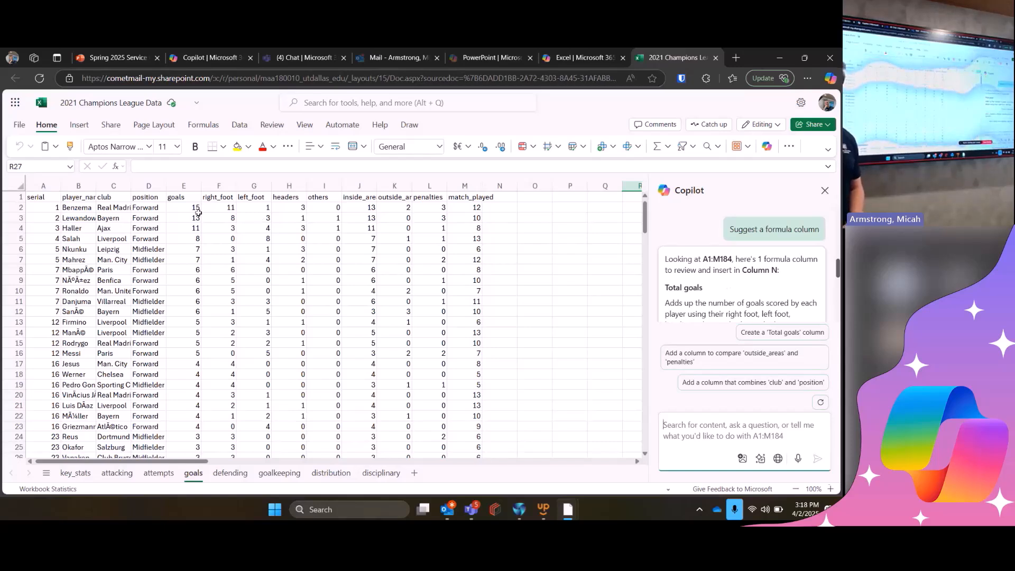
- Compare the goals value in row 2 with its right_foot, left_foot, headers and penalties values
drag(216, 211, 283, 207)
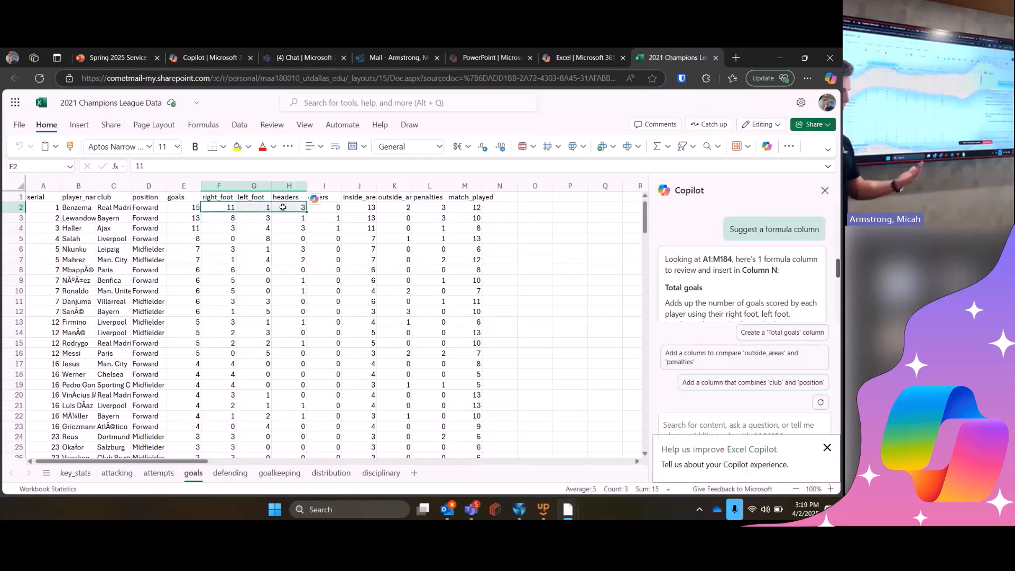
drag(437, 208, 438, 217)
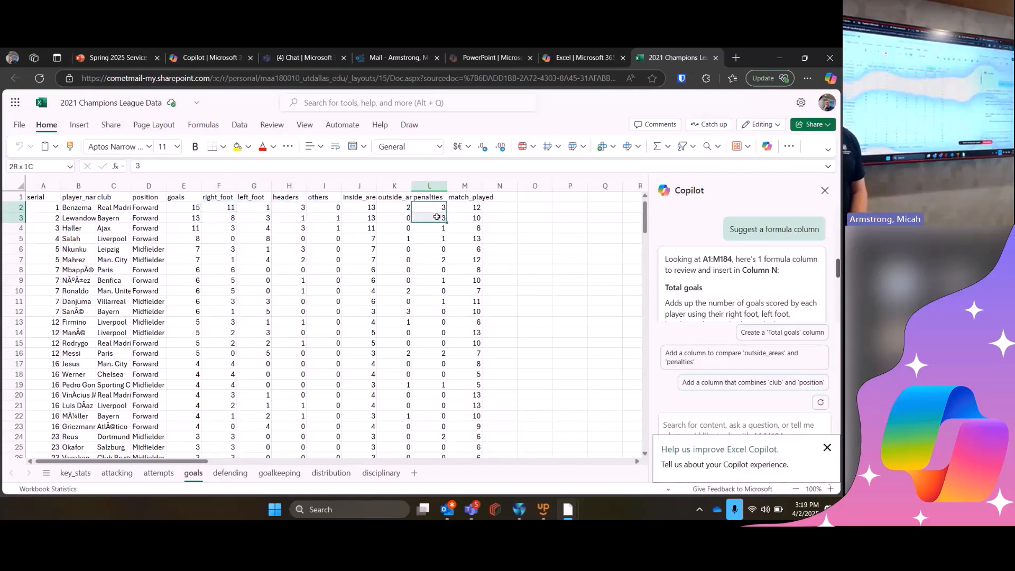
click(196, 208)
key(Left)
key(Left)
key(Left)
drag(212, 207, 300, 206)
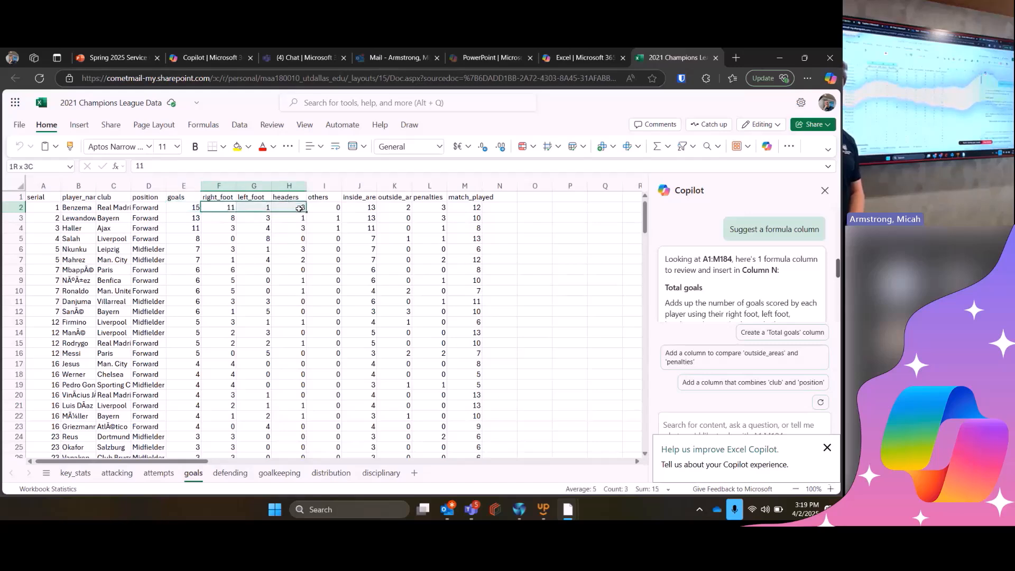
click(433, 209)
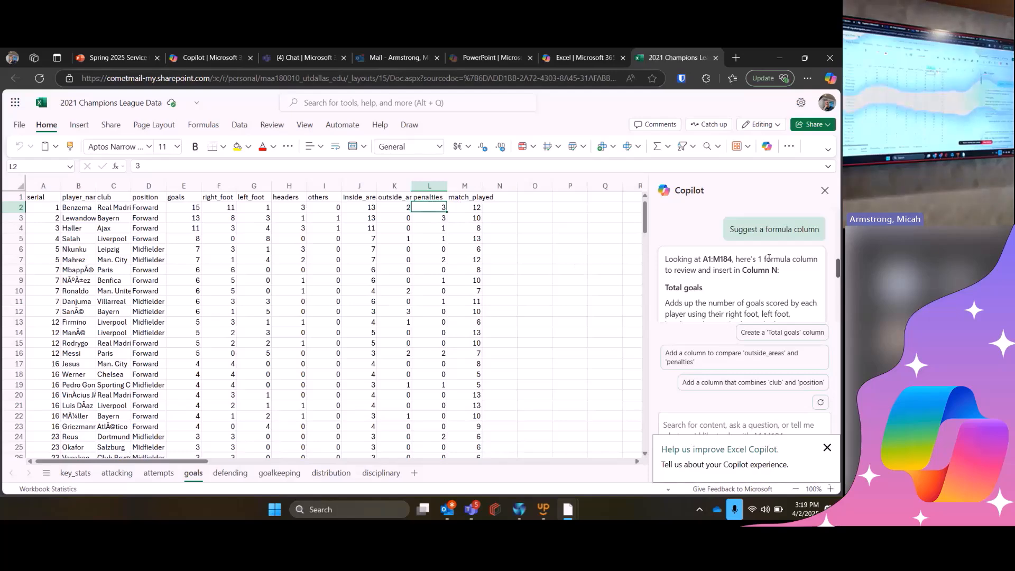
- Insert Copilot's suggested Total goals column into column N of the goals sheet
scroll(769, 258, down, 5)
scroll(770, 258, down, 2)
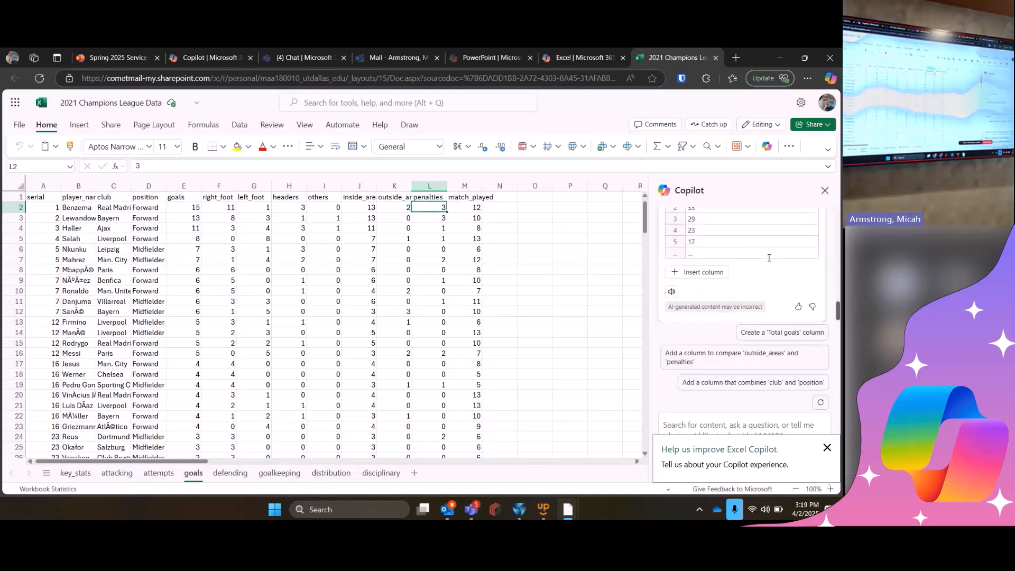
click(685, 277)
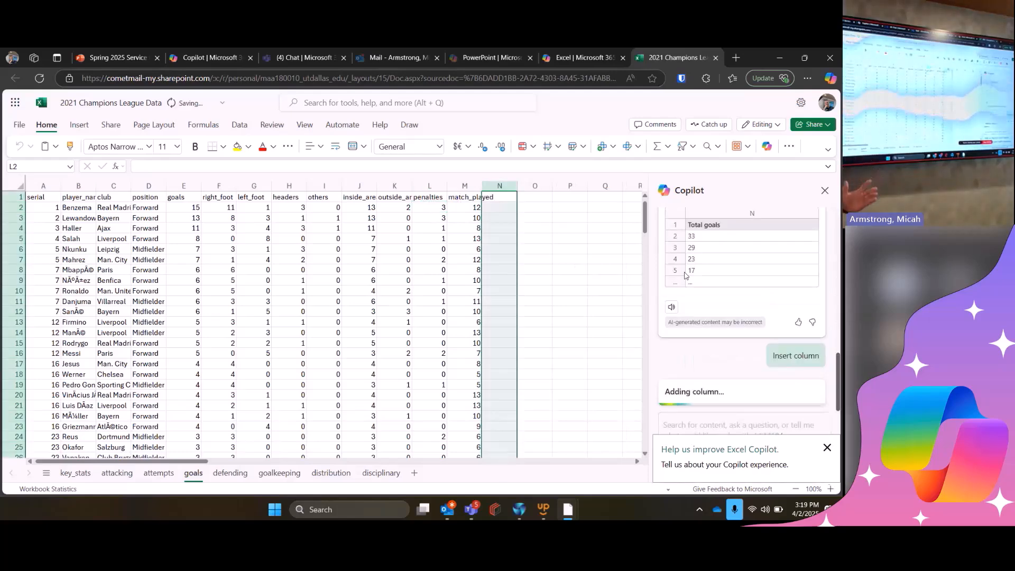
click(600, 319)
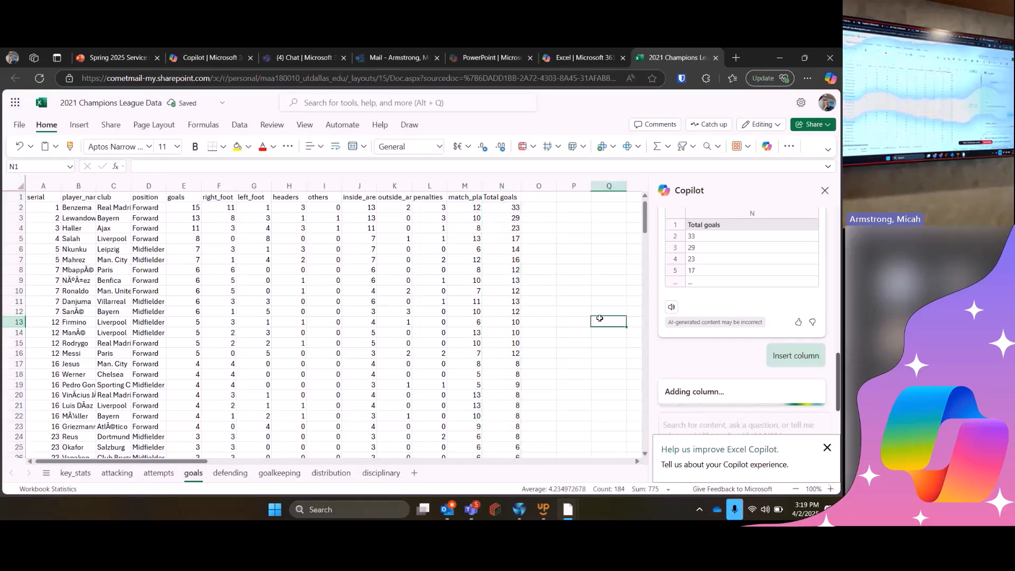
- Inspect the Total goals formula in cell N2 without changing it
click(502, 209)
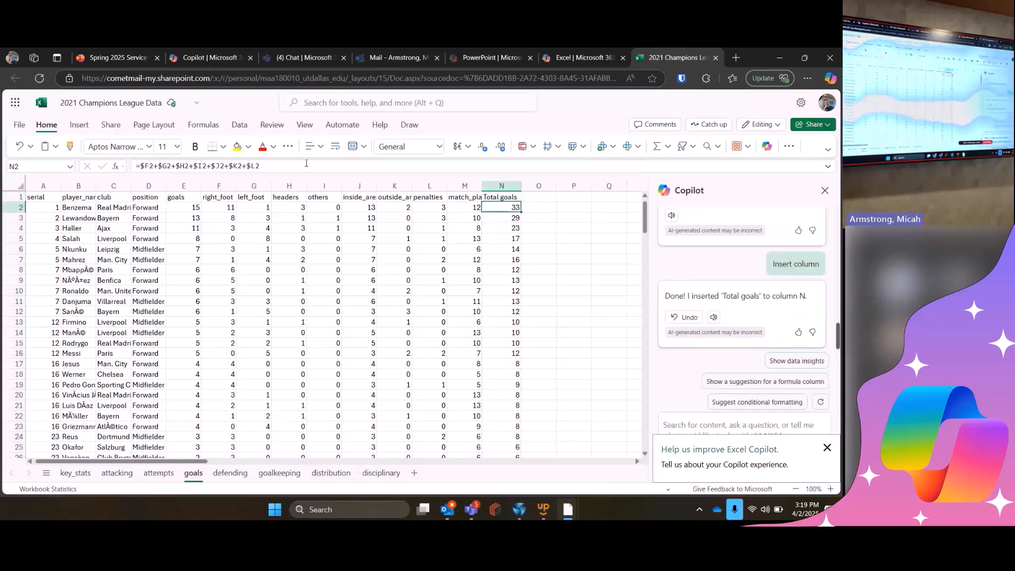
click(306, 164)
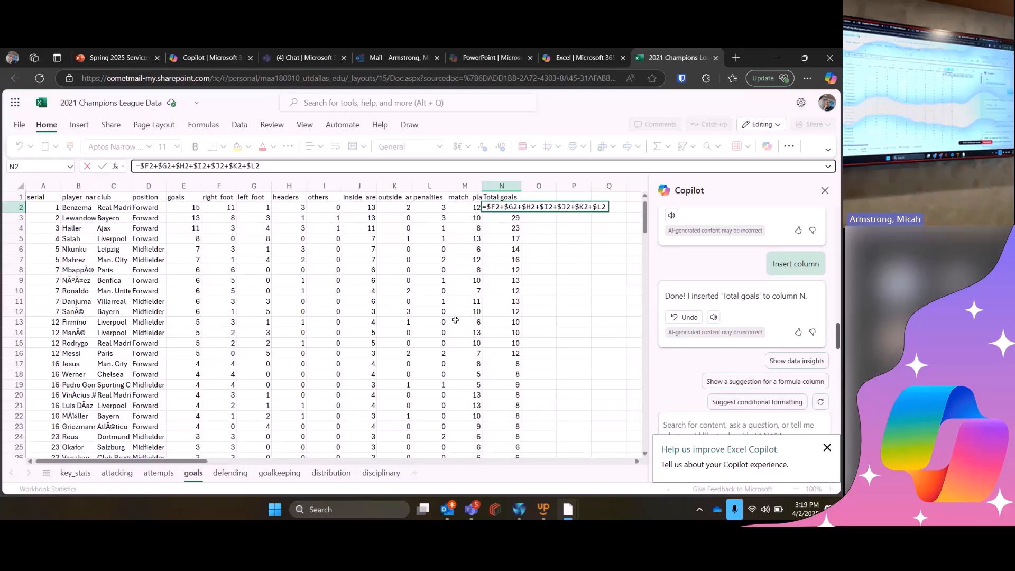
click(607, 325)
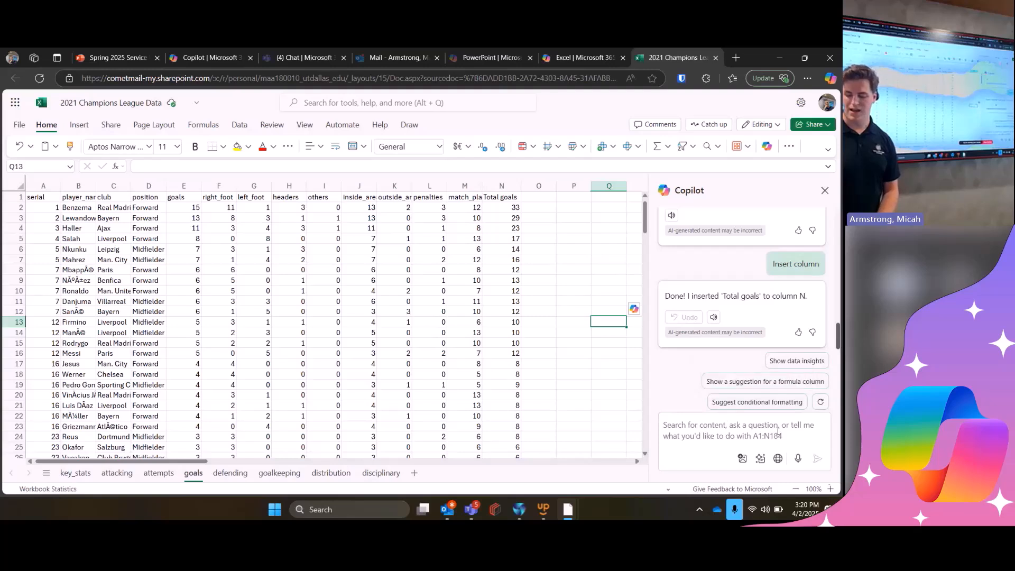
- Review the previous Copilot suggestion and ask Copilot to "Suggest another formula column"
click(774, 381)
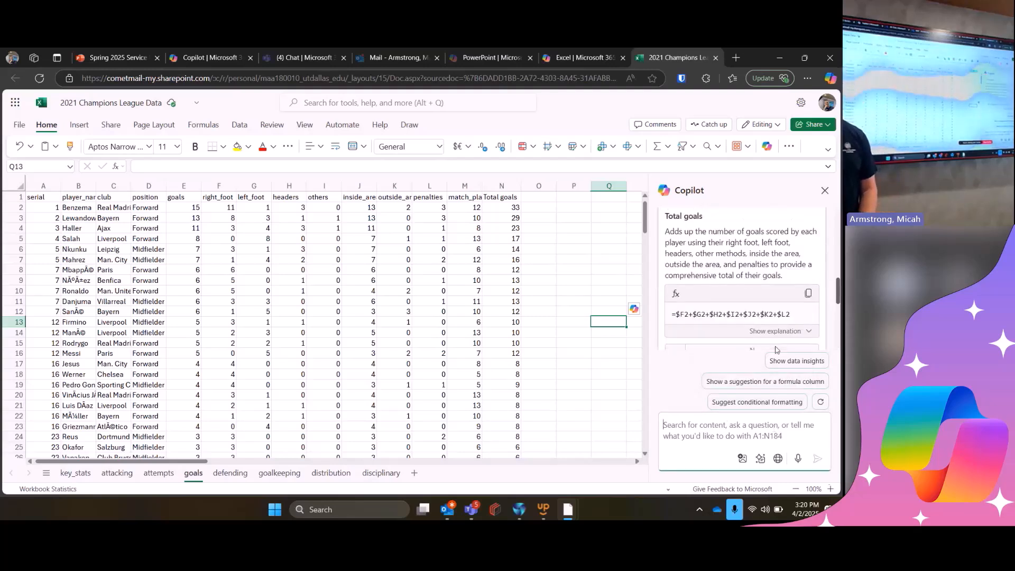
scroll(775, 349, up, 1)
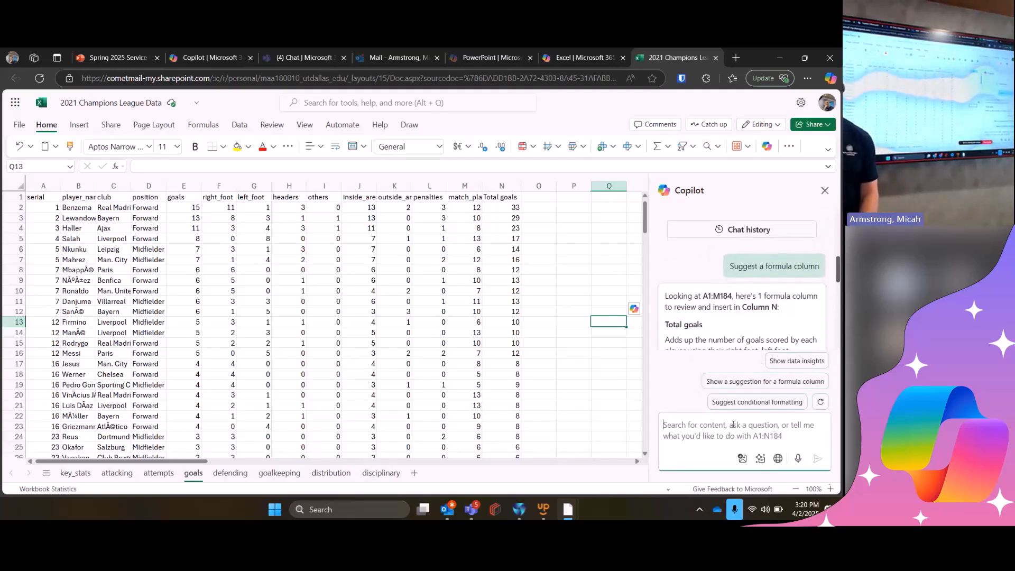
text(Suggest ano)
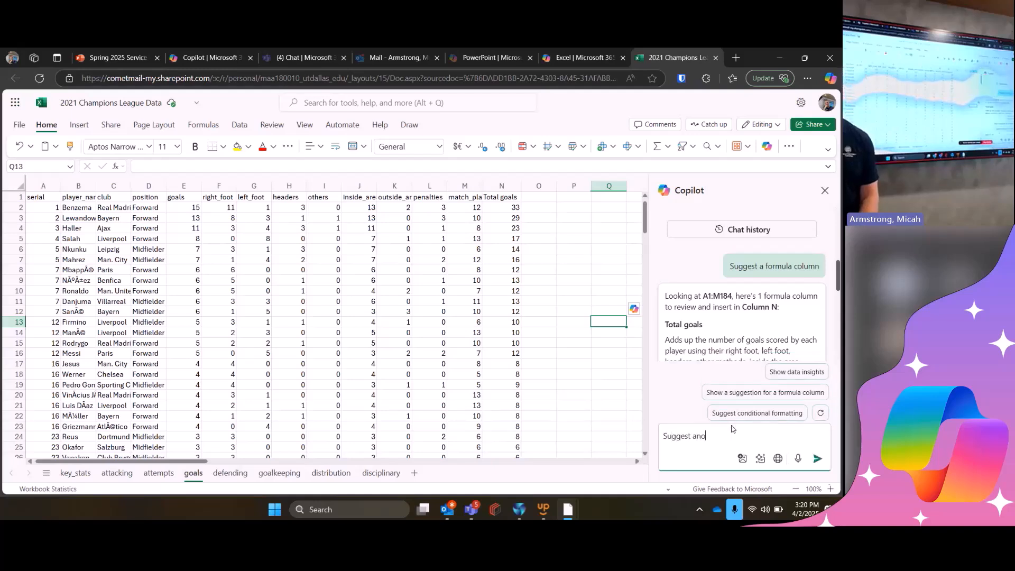
text(ther formula column)
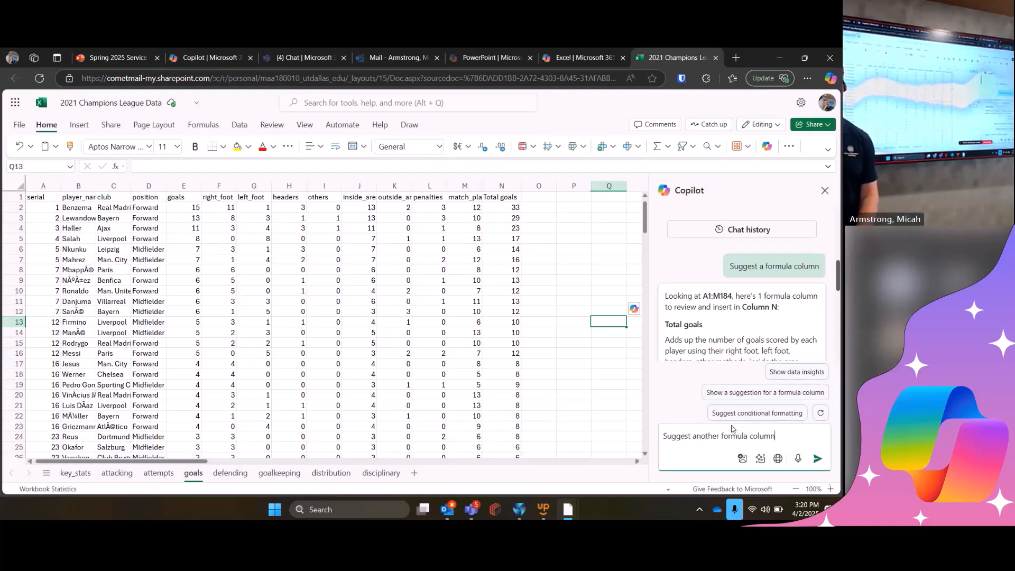
key(Return)
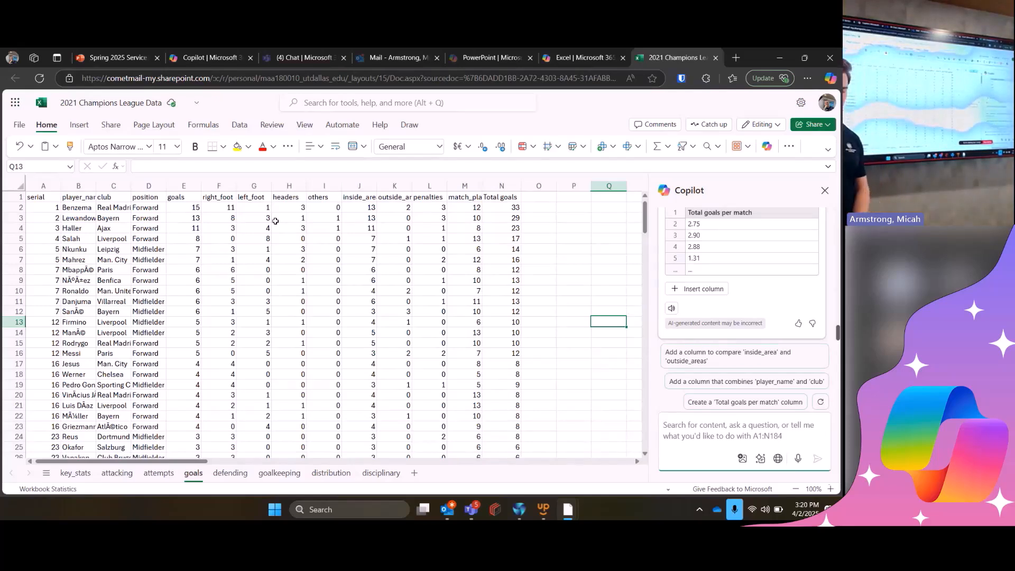
- Insert Copilot's suggested Total goals per match column into column O and select cell O2 to view its formula
drag(219, 197, 262, 207)
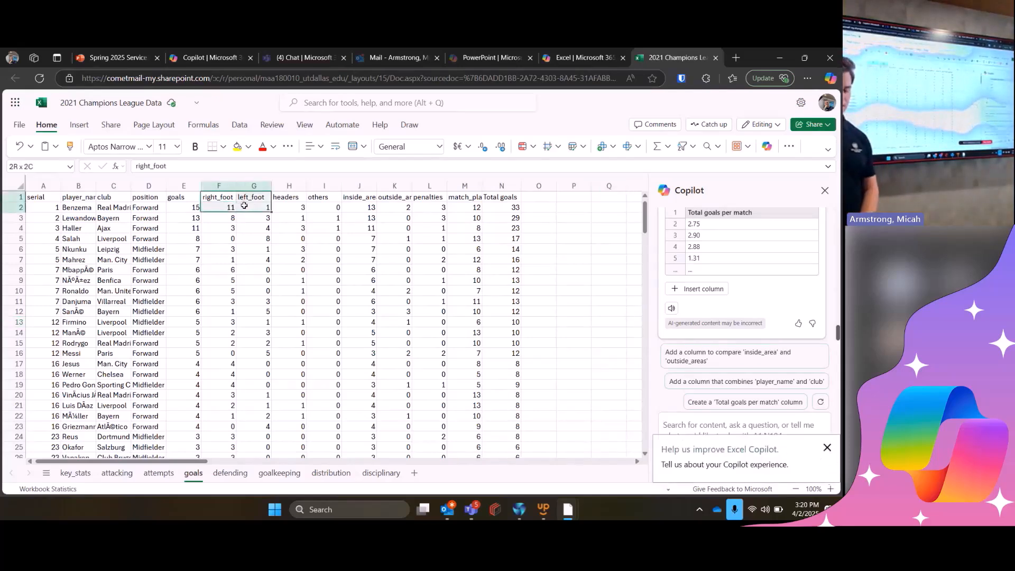
click(568, 271)
double_click(568, 271)
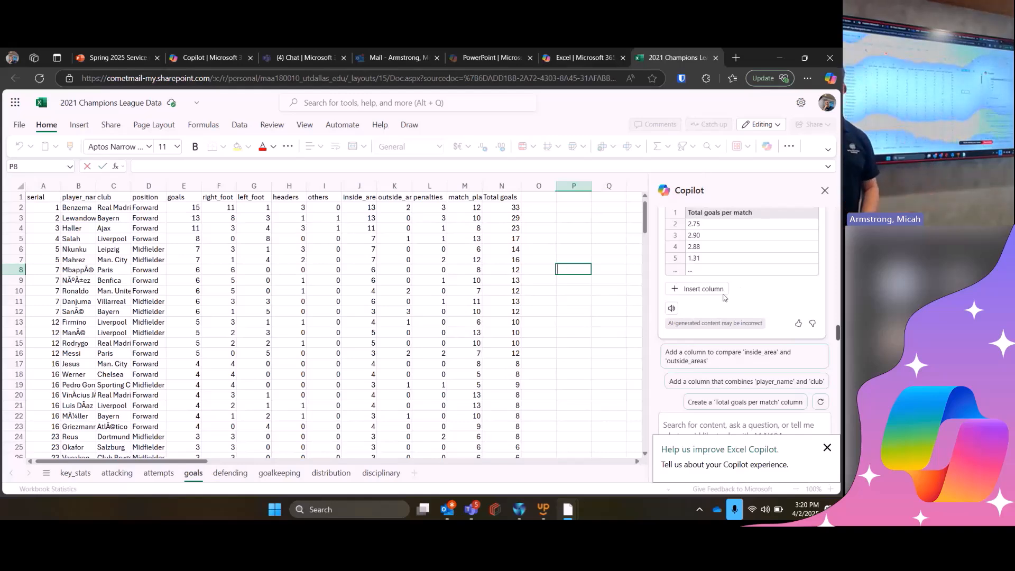
scroll(719, 273, up, 1)
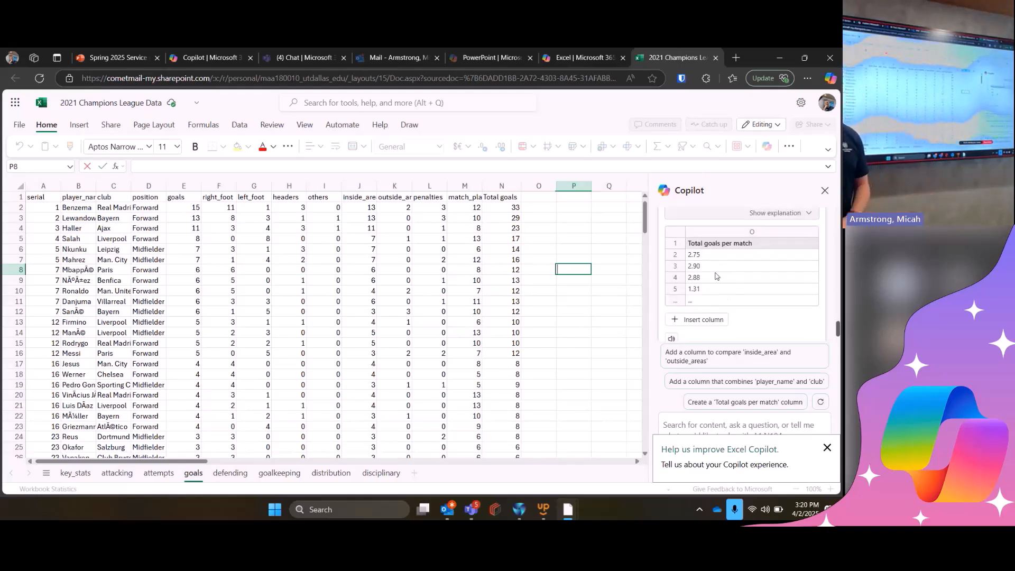
click(708, 320)
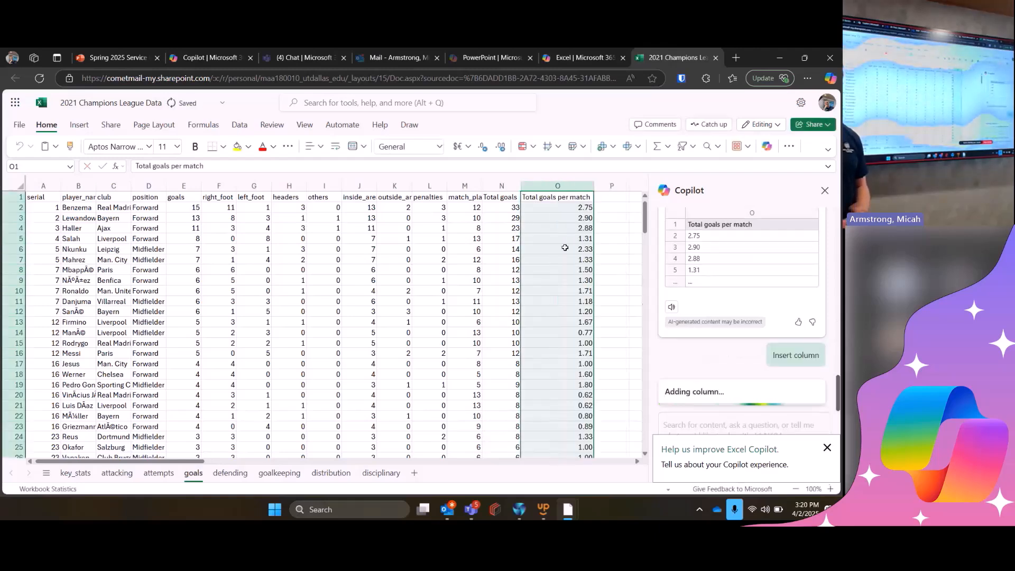
click(607, 259)
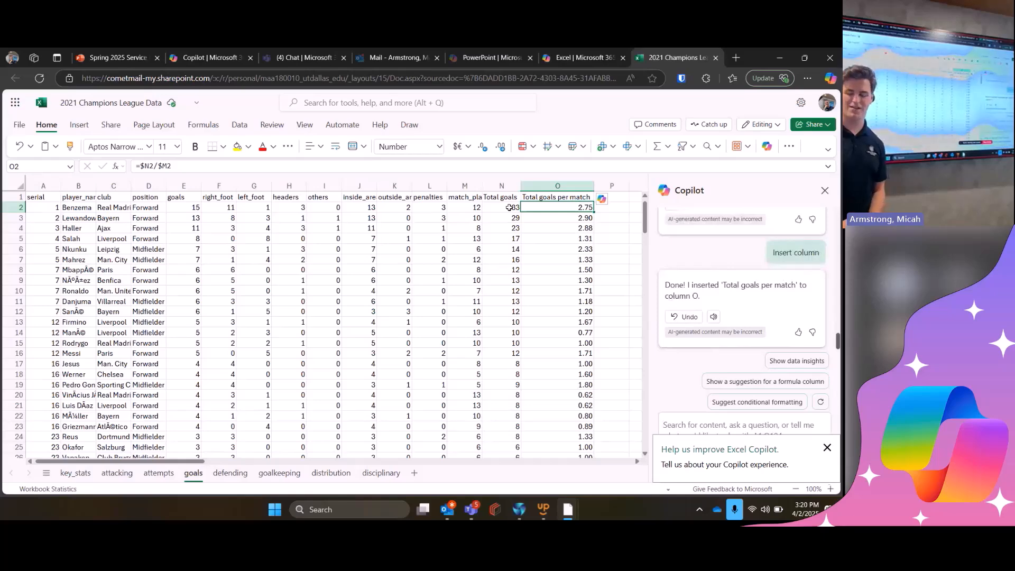
- Copy the quoted rule example prompt from the Excel slide of the PowerPoint training deck and return to the 2021 Champions League Data workbook
click(141, 60)
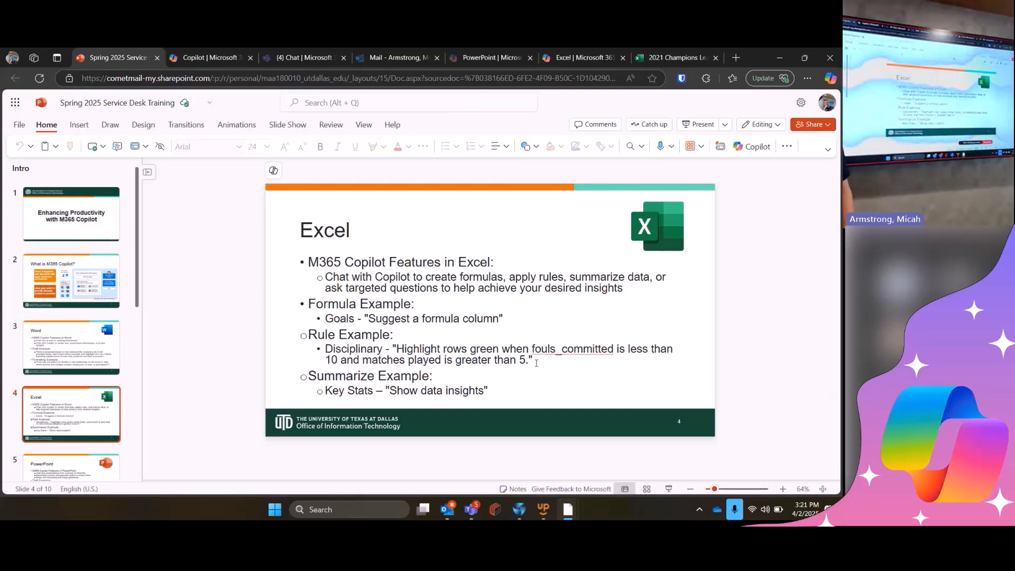
drag(534, 358, 395, 349)
key(ctrl+c)
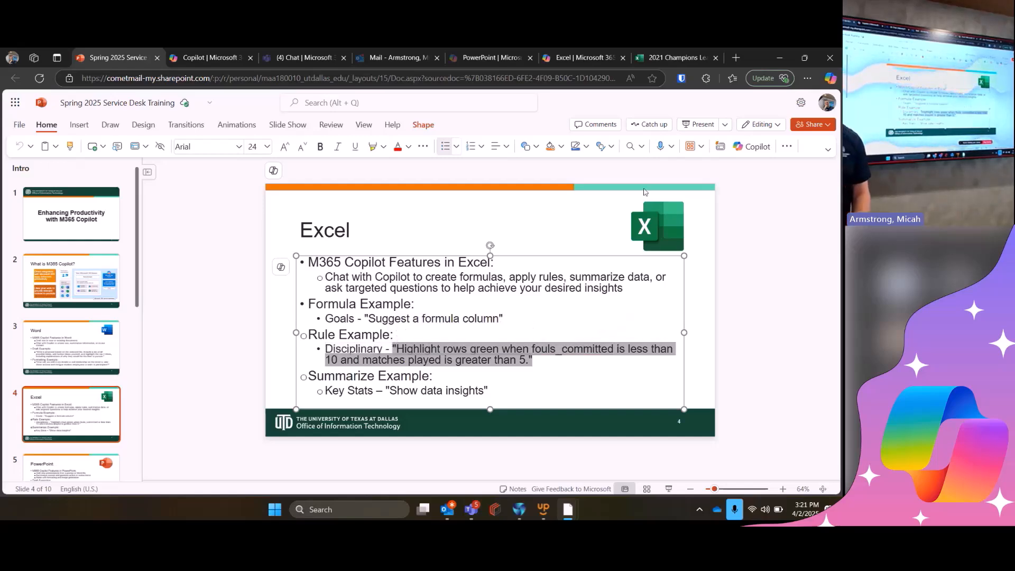
click(651, 55)
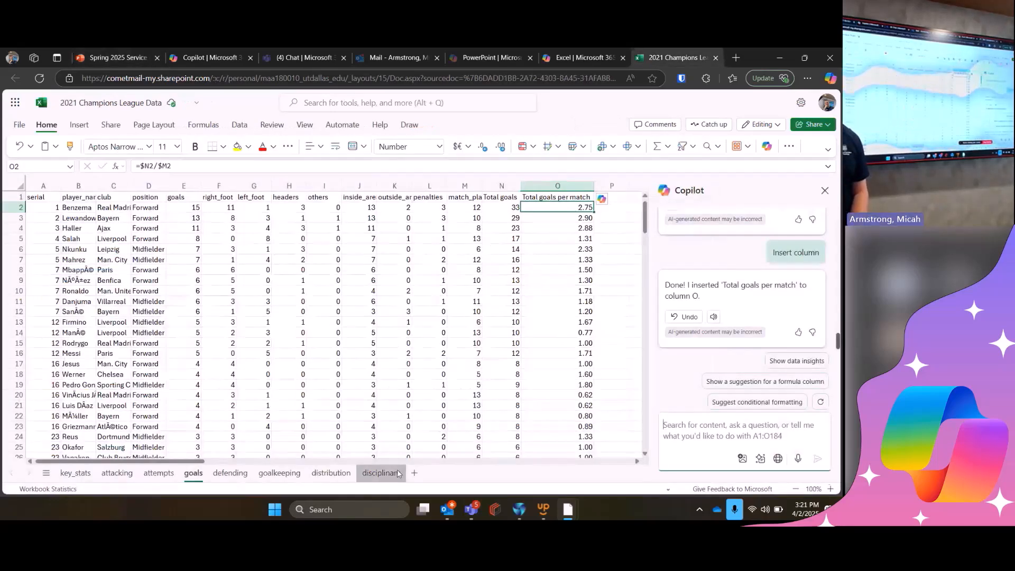
- On the disciplinary sheet, ask Copilot to "Highlight rows green when fouls_committed is less than 10 and matches played is greater than 5."
click(381, 473)
click(707, 426)
key(ctrl+v)
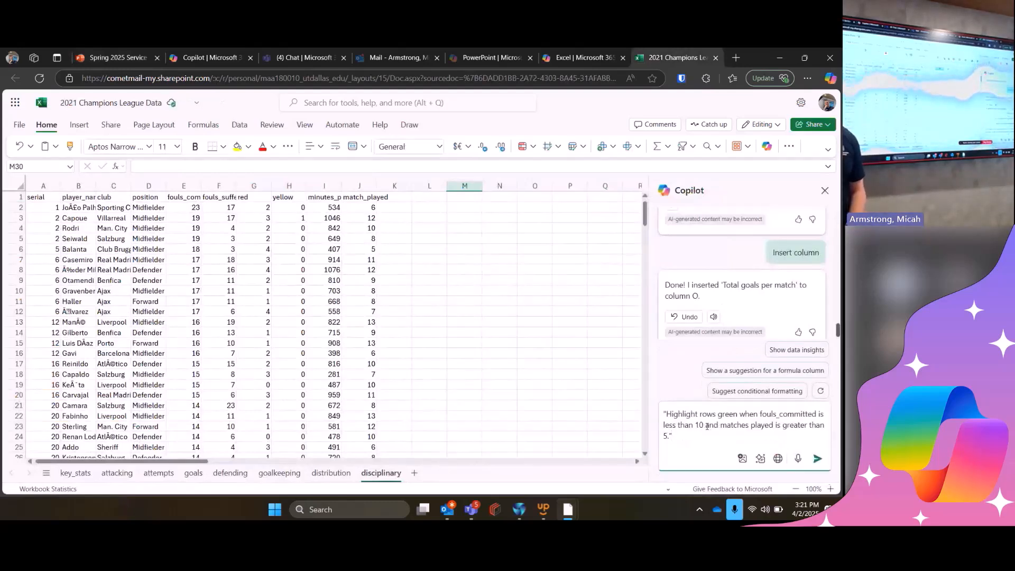
key(Return)
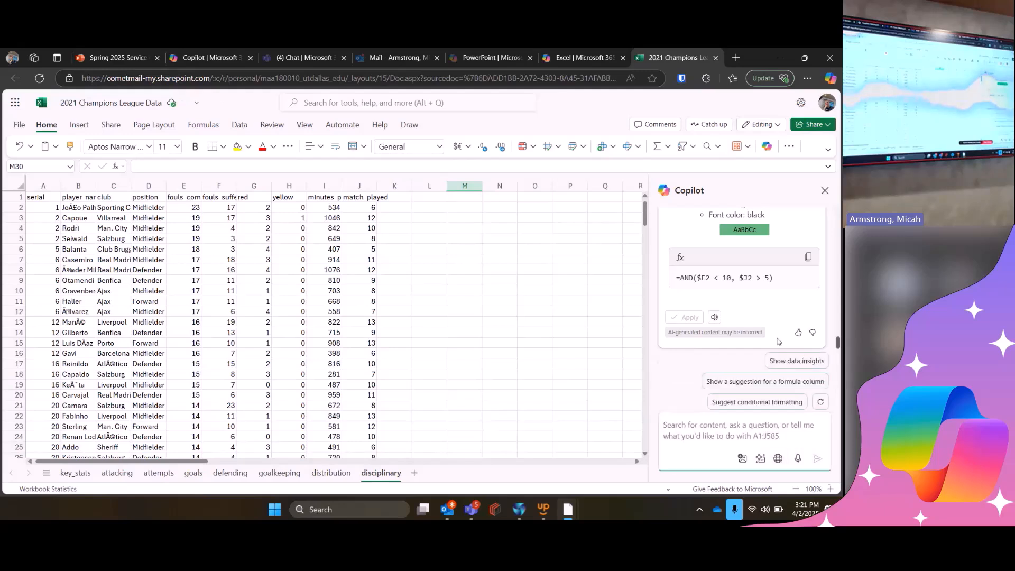
- Review Copilot's proposed conditional formatting rule with its green fill and custom formula, and apply it to the disciplinary data
scroll(779, 342, up, 2)
scroll(779, 341, down, 2)
scroll(778, 341, up, 5)
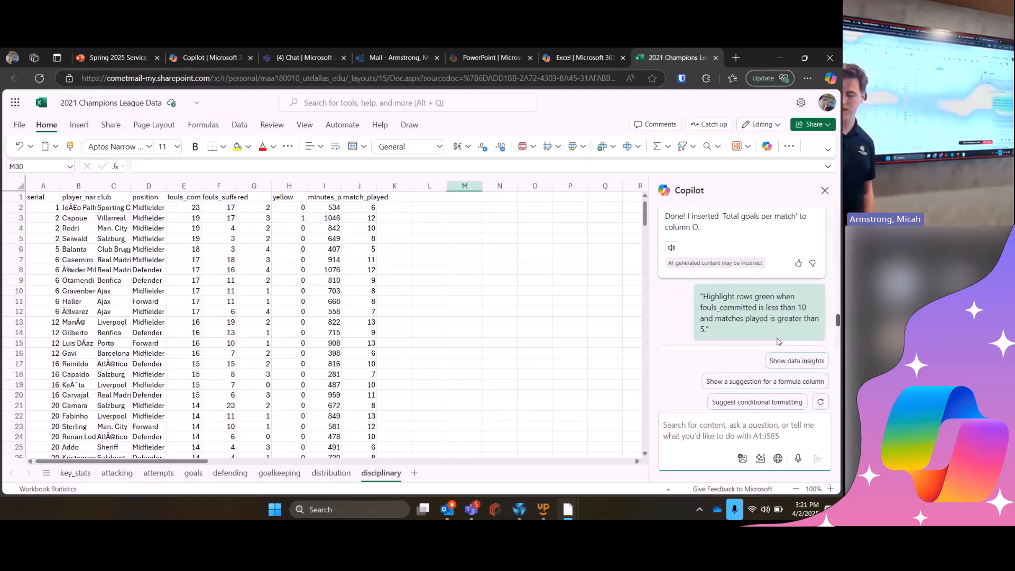
scroll(723, 349, down, 3)
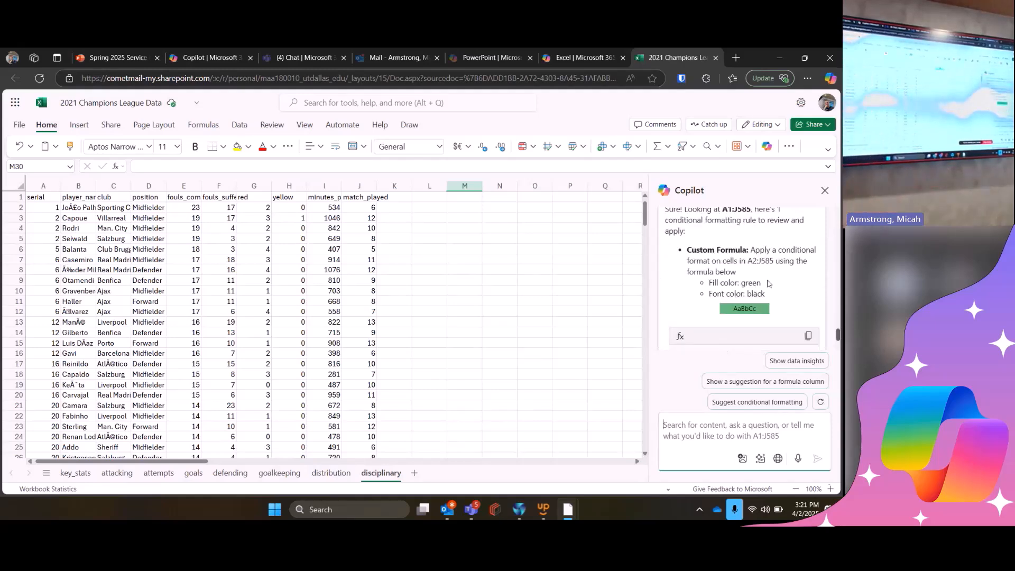
scroll(770, 284, down, 2)
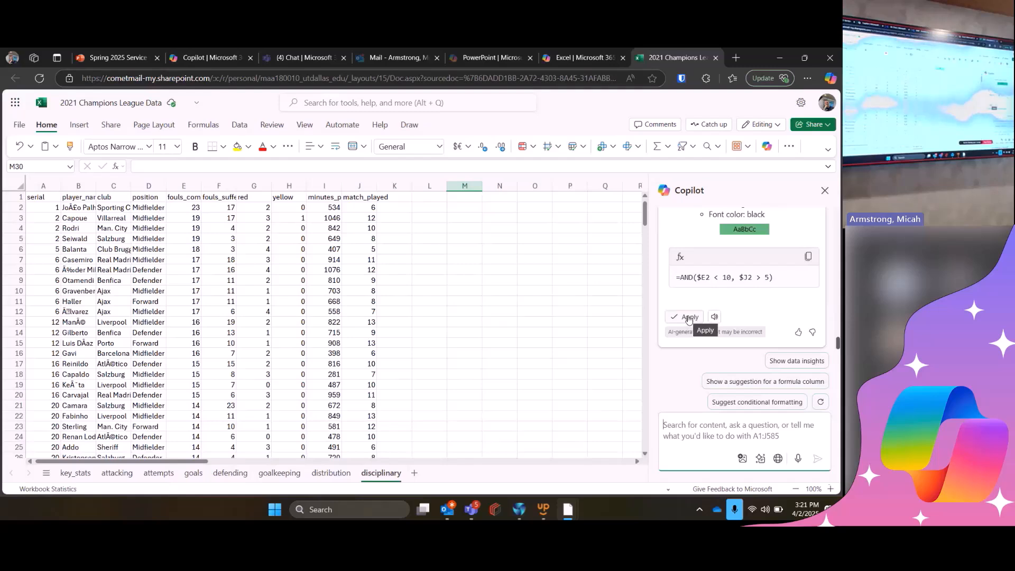
click(689, 318)
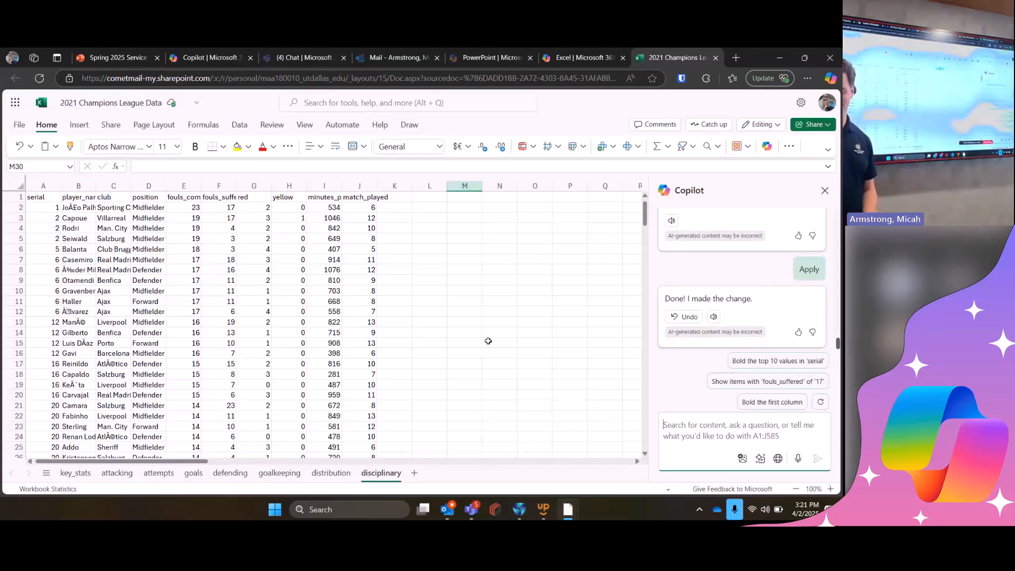
- Inspect the disciplinary rows around row 72, checking fouls committed in E72 and matches played in J74 against the highlighting rule
click(488, 342)
scroll(356, 338, down, 3)
scroll(356, 337, down, 20)
scroll(356, 337, down, 2)
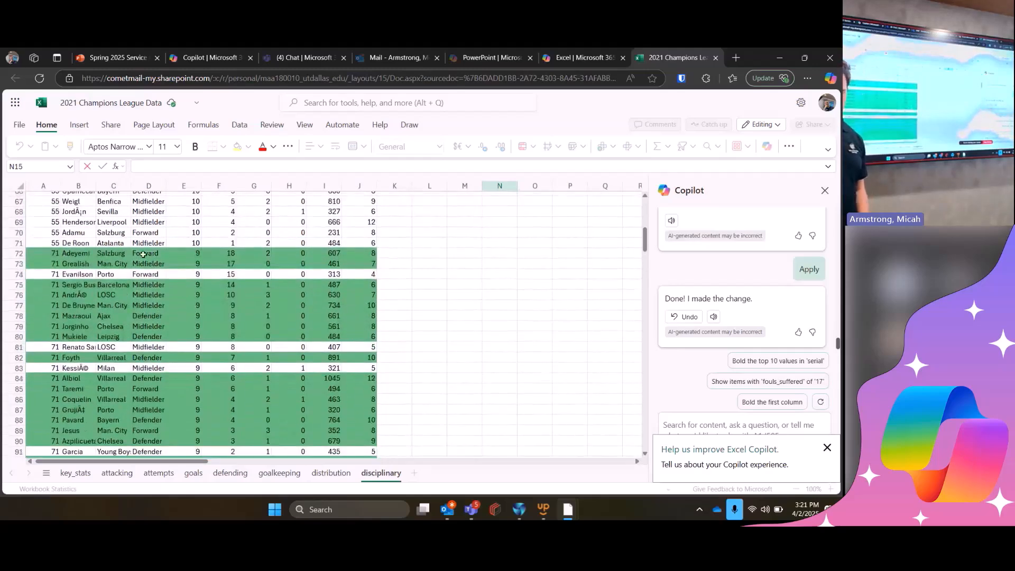
click(199, 251)
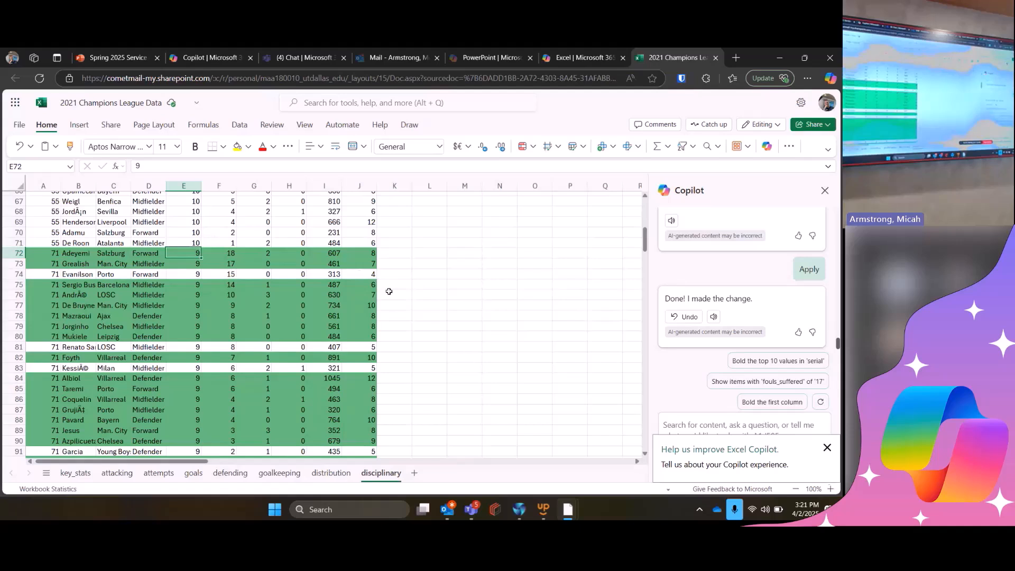
click(372, 275)
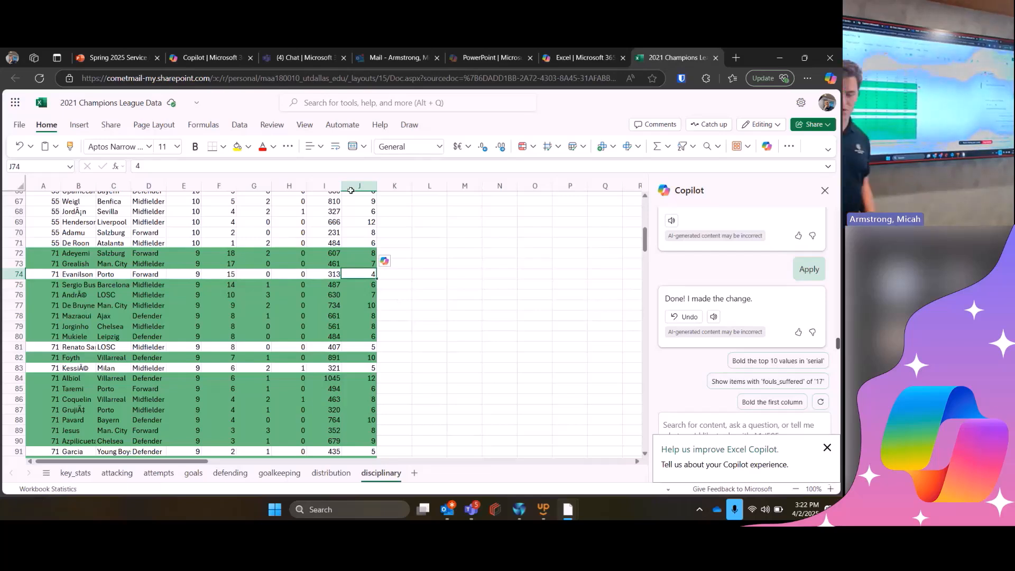
- Select the summarize example prompt on the presentation's Excel slide and ask Copilot to "Show data insights" for the workbook's key_stats sheet
click(132, 55)
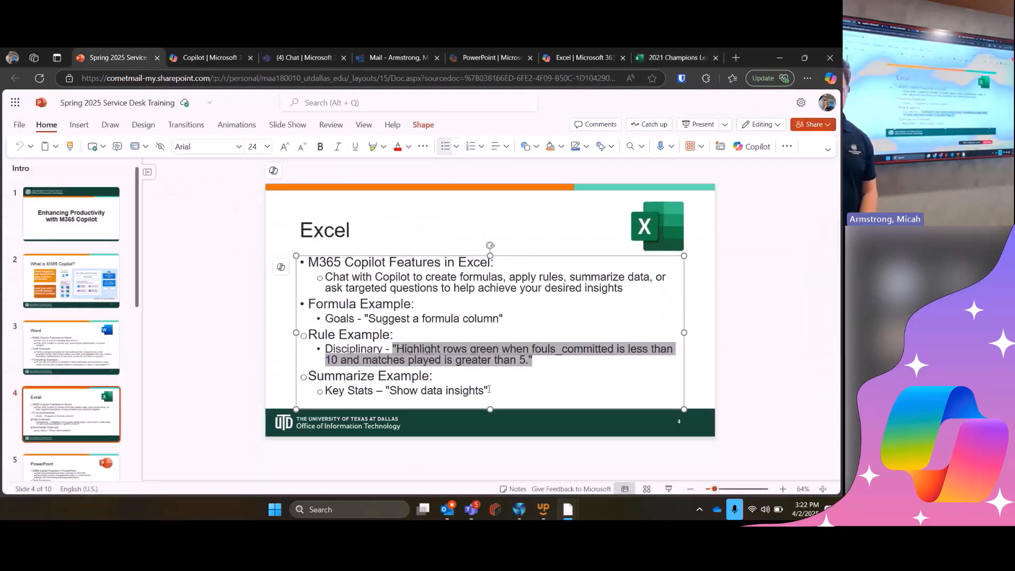
drag(488, 390, 386, 390)
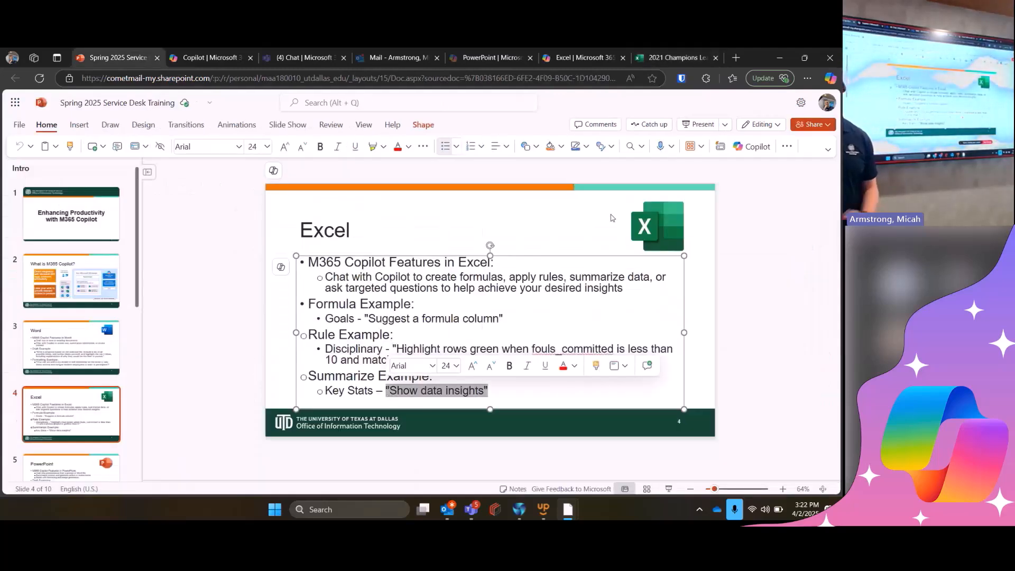
click(664, 55)
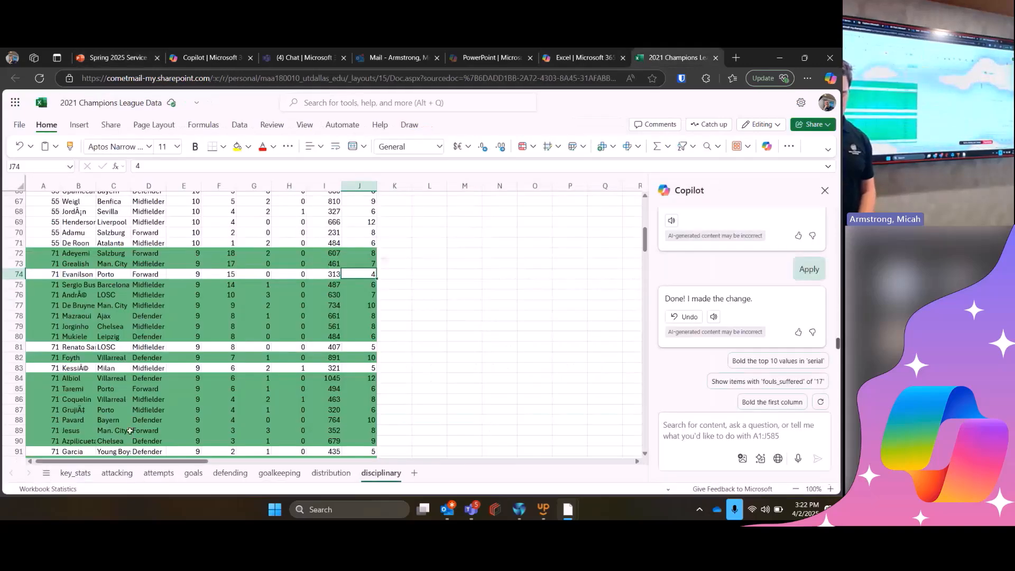
click(75, 472)
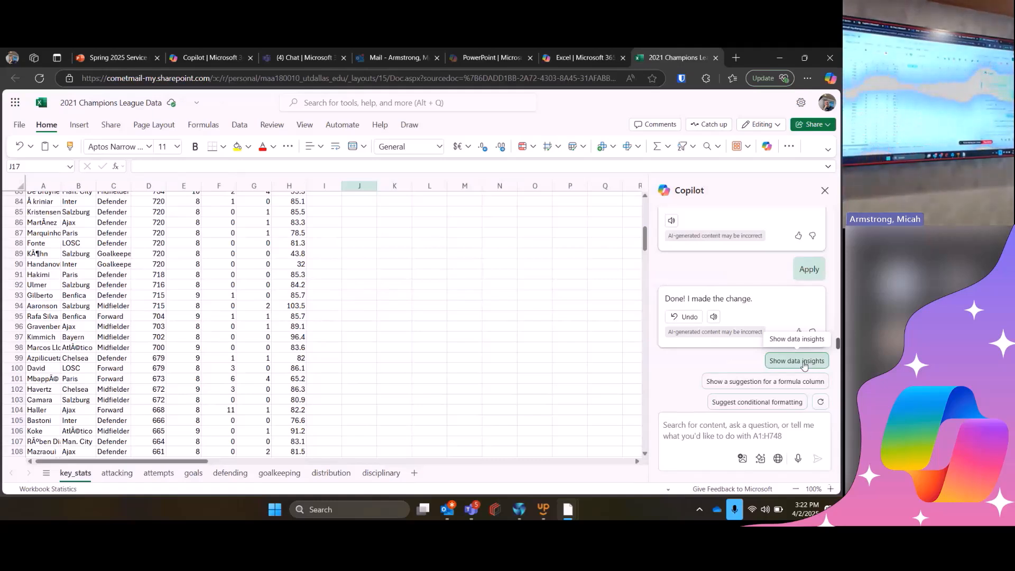
click(803, 362)
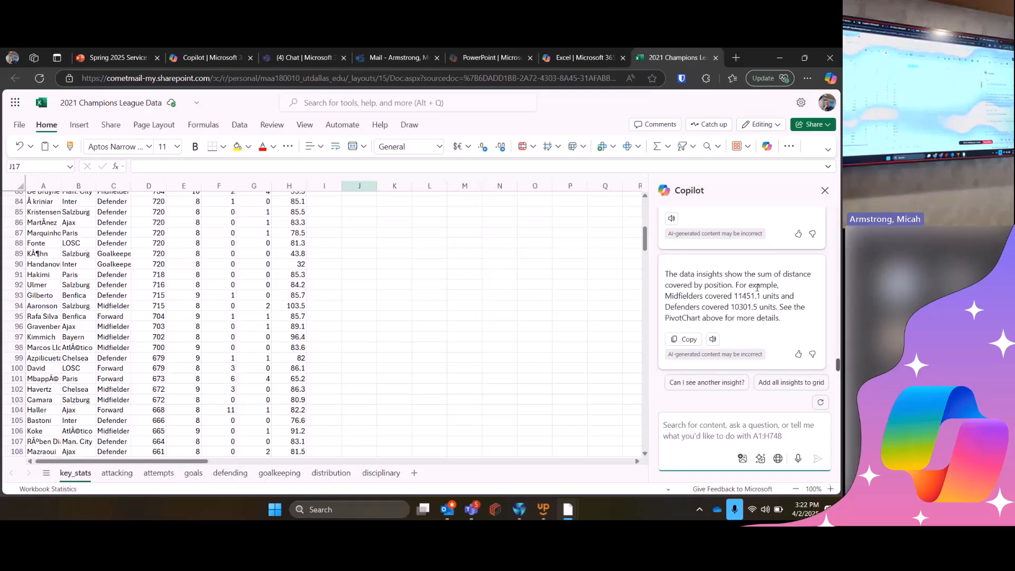
- Review Copilot's first key_stats insight, request another one with "Can I see another insight?", and look over its chart
scroll(740, 317, up, 5)
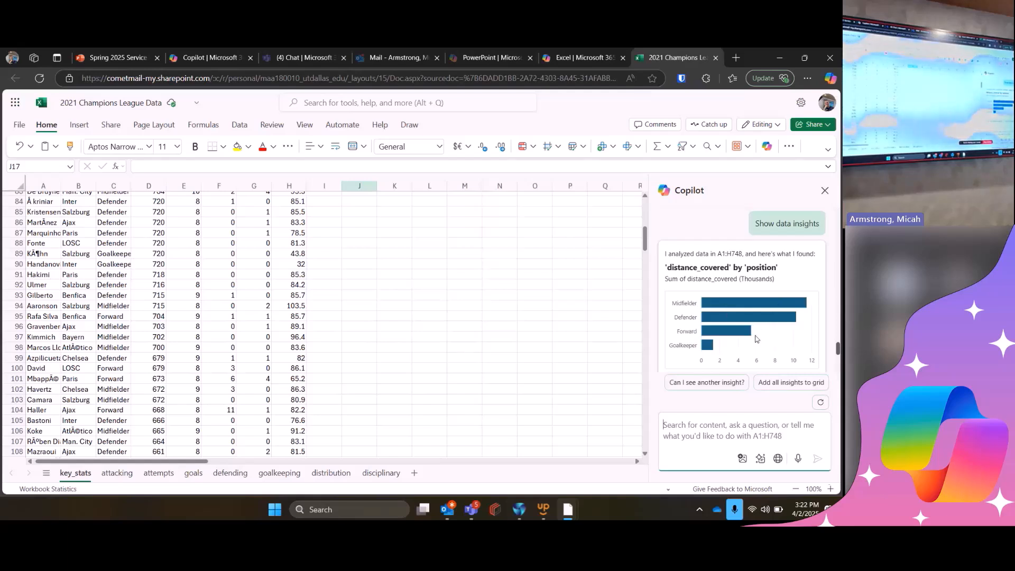
click(720, 384)
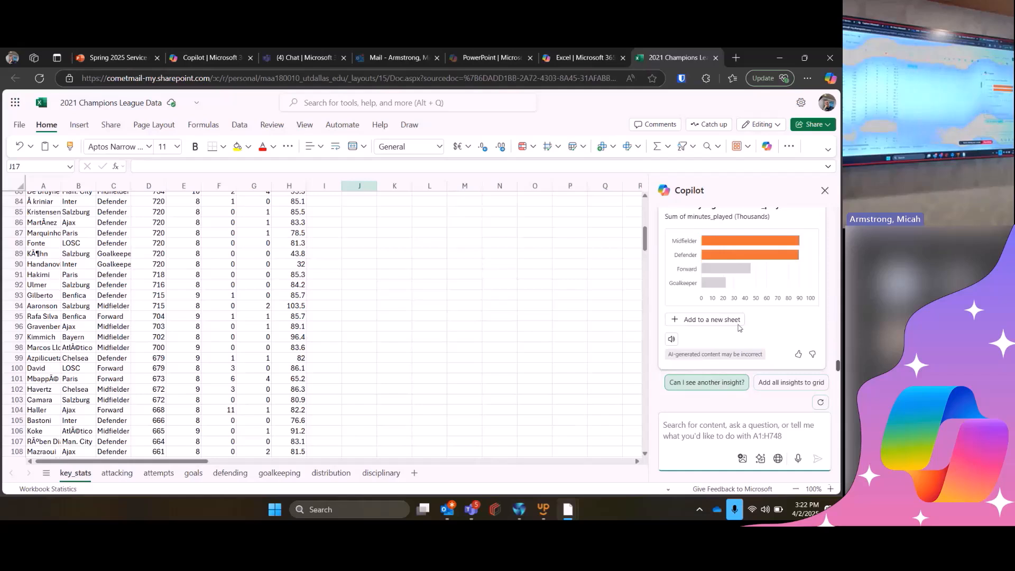
scroll(768, 276, up, 2)
scroll(751, 277, down, 1)
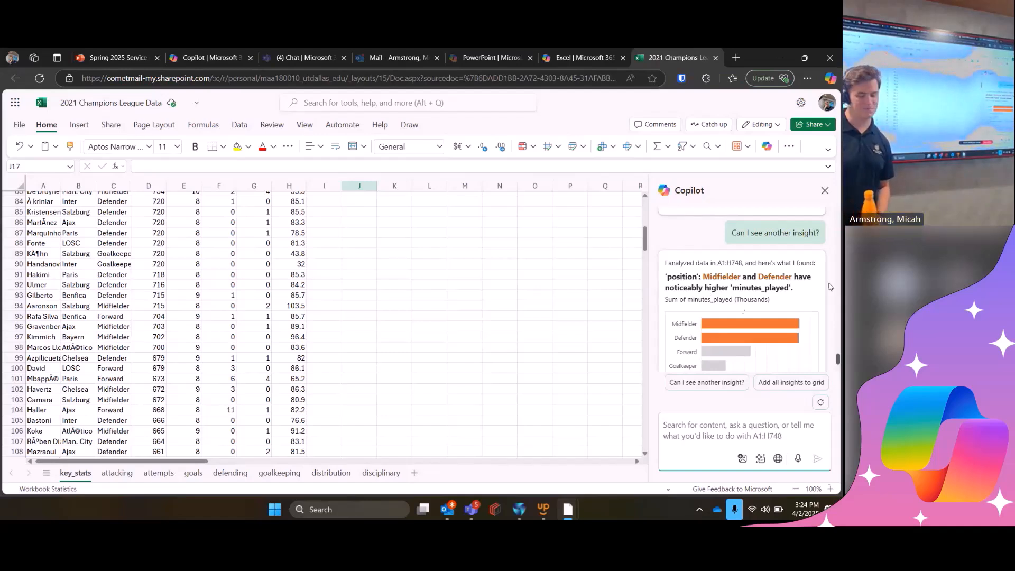
- Switch to the Teams meeting, view the image shared in its chat, and return to the Excel slide of the PowerPoint presentation
click(468, 516)
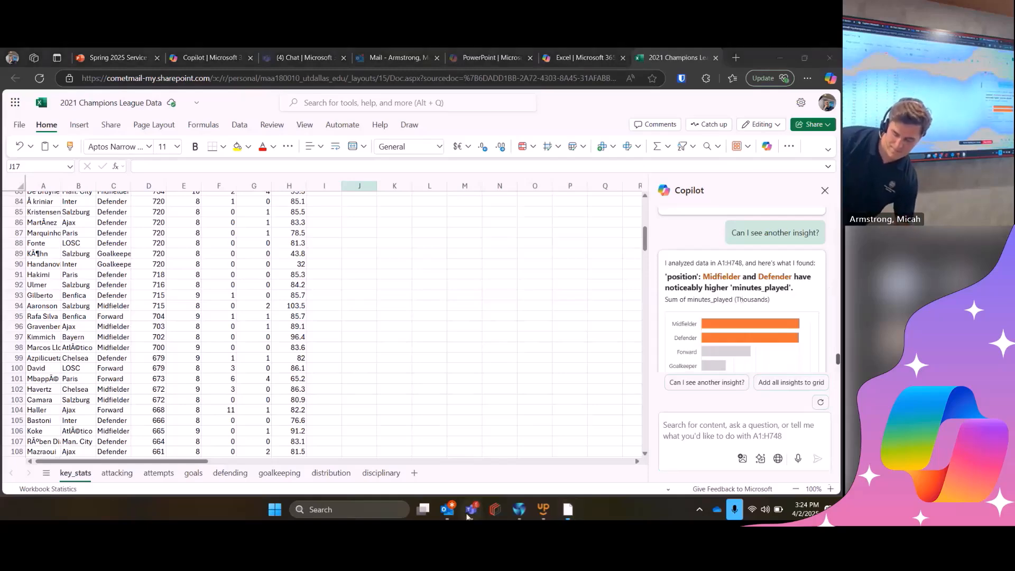
click(405, 448)
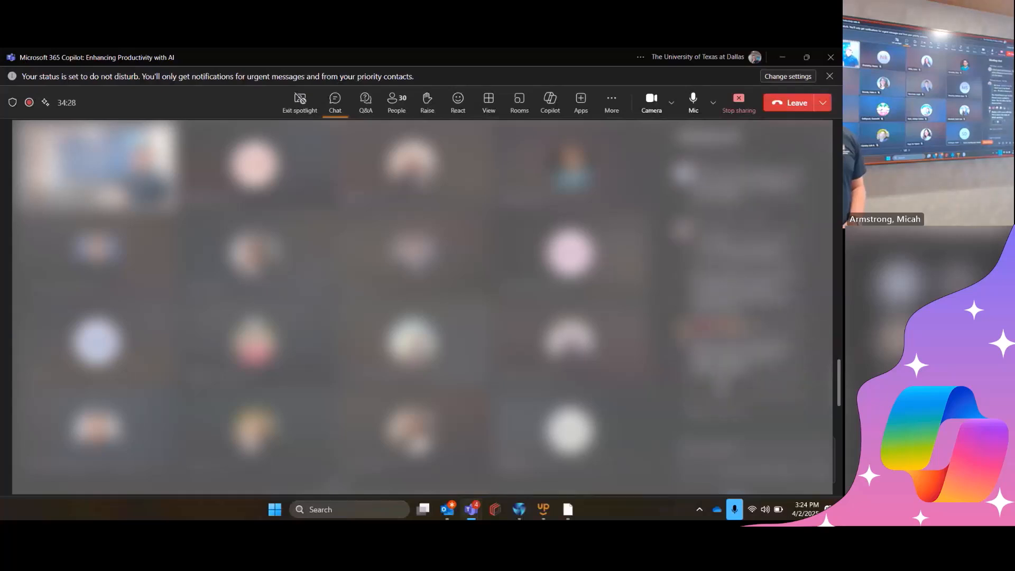
click(789, 352)
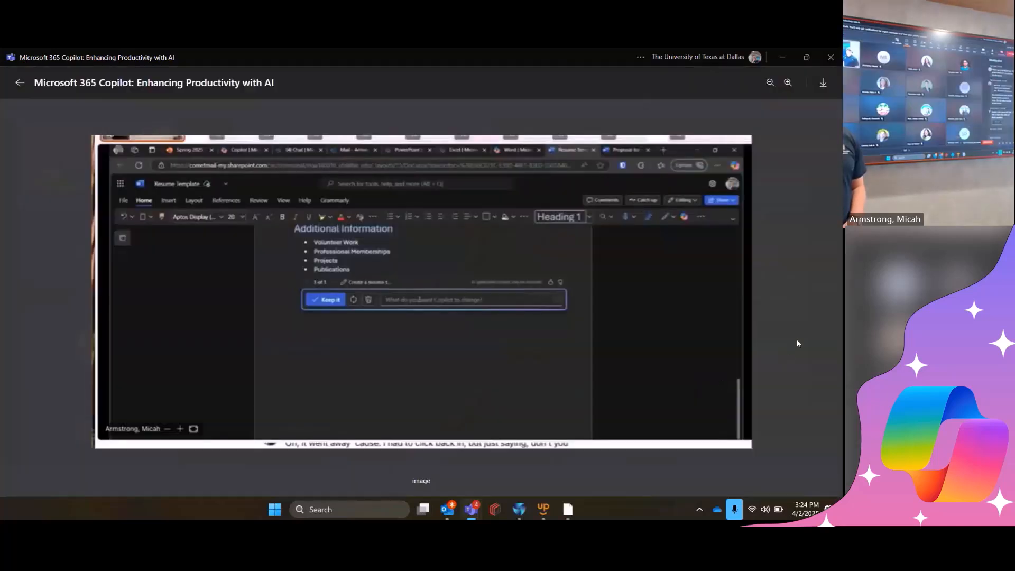
key(Escape)
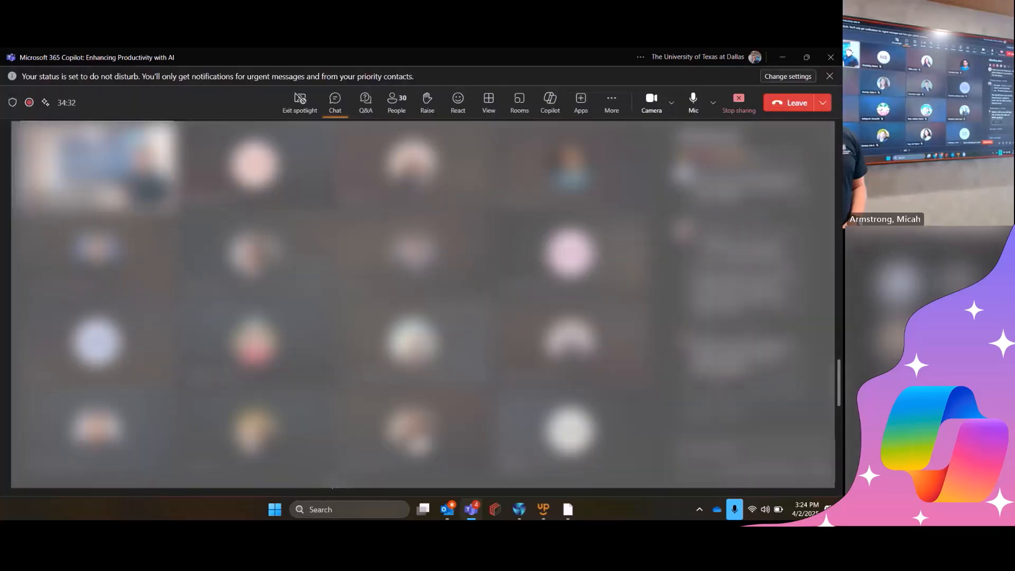
click(788, 53)
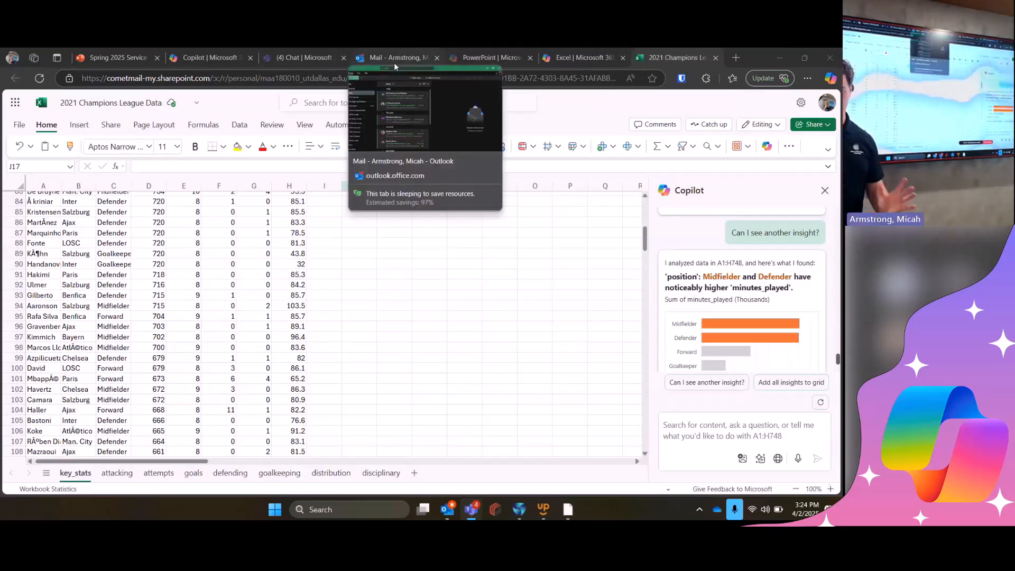
click(134, 49)
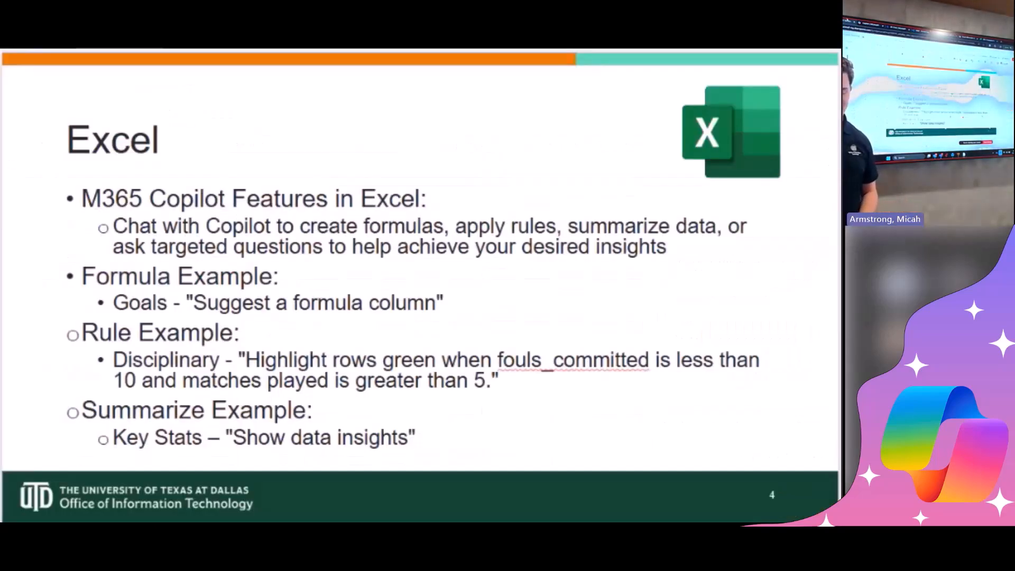
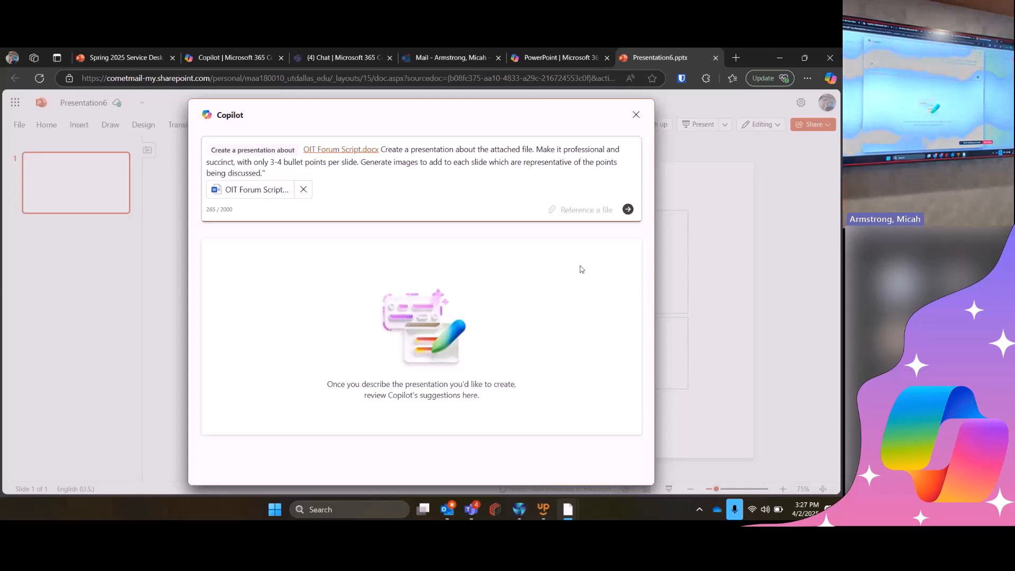
- Have Copilot create a professional, succinct presentation from OIT Forum Script.docx with 3-4 bullet points and images per slide, and keep the generated slides
click(627, 209)
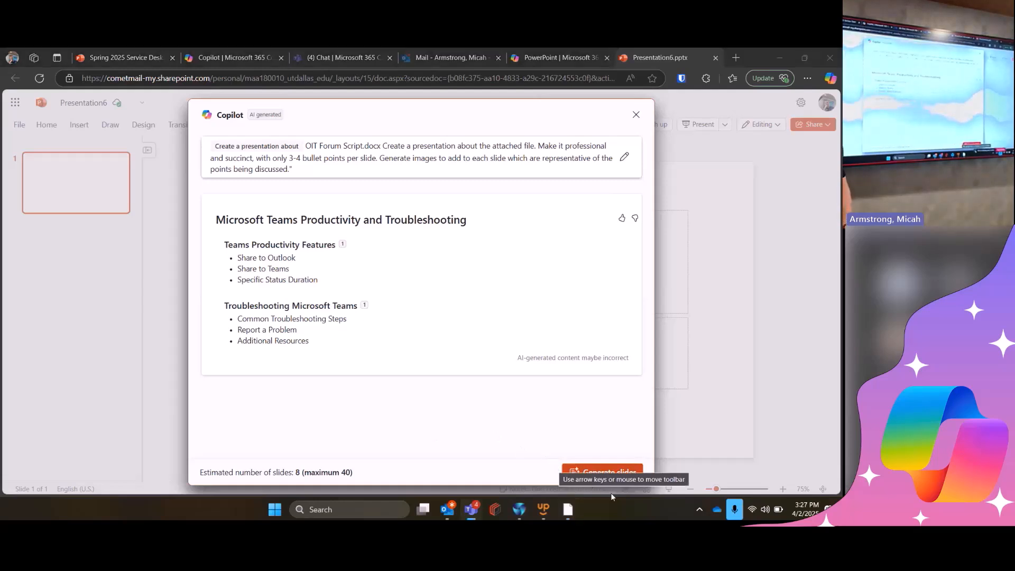
click(561, 449)
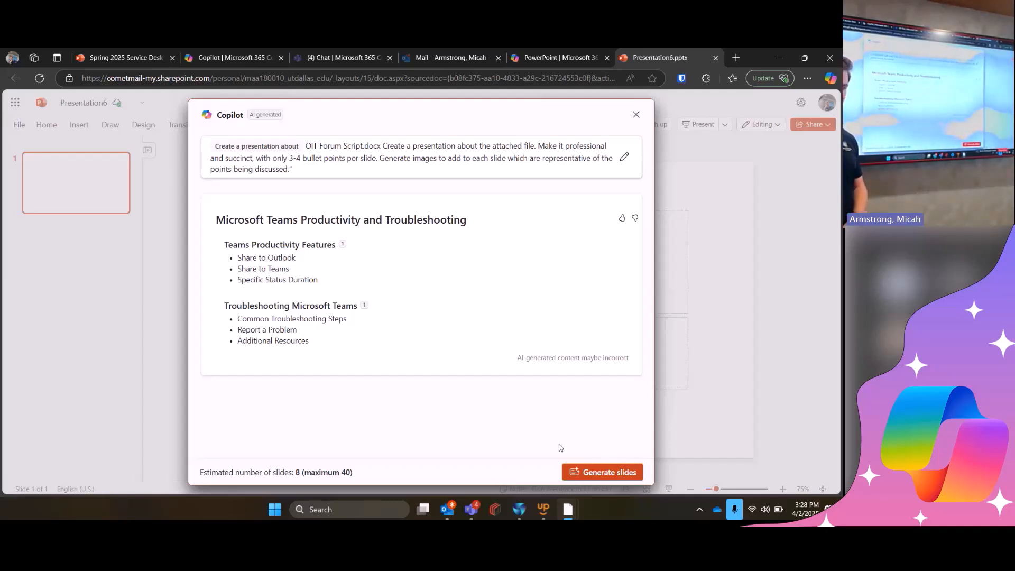
click(595, 473)
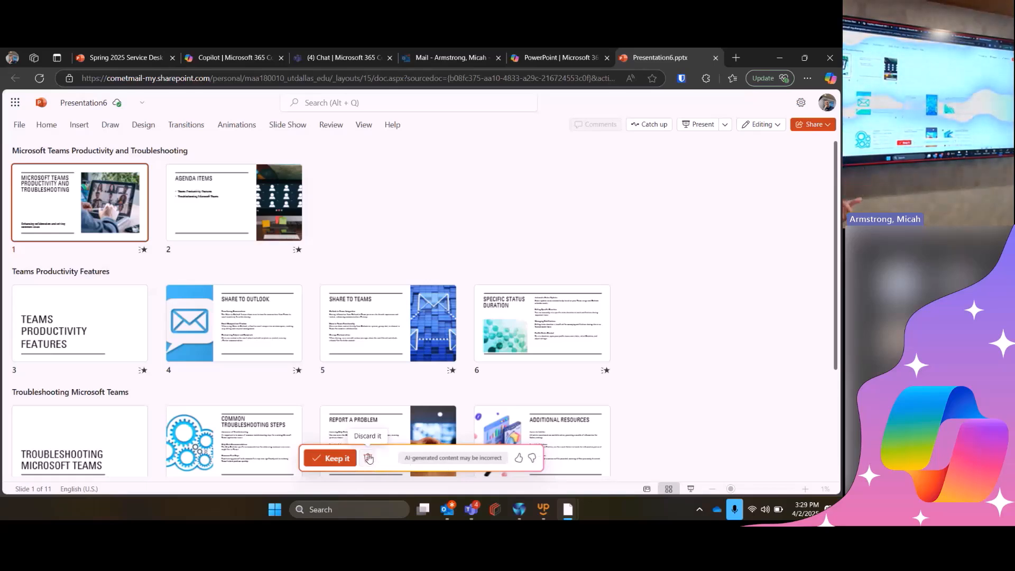
click(335, 458)
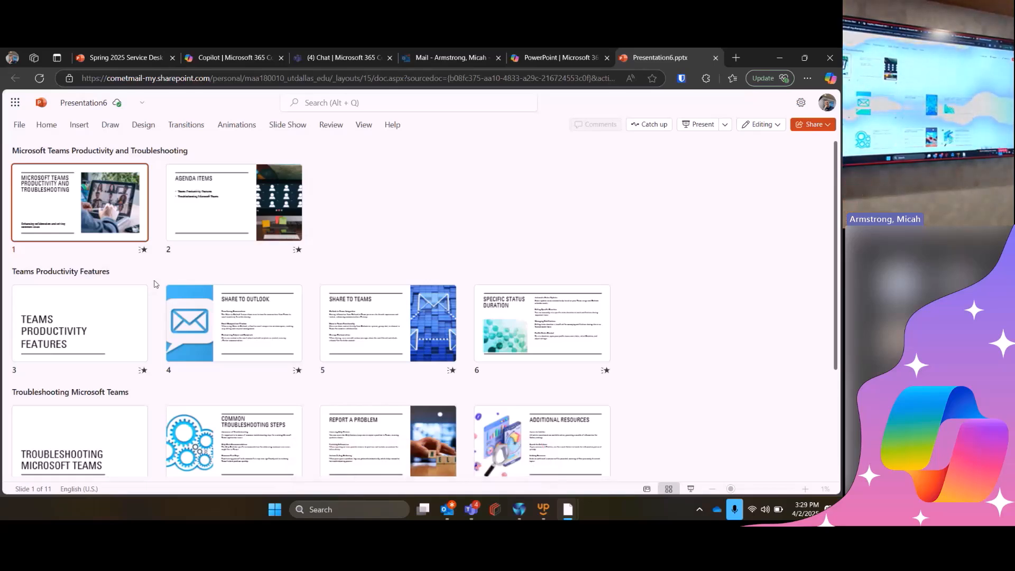
- Look through the generated deck, examining the Agenda Items, Share to Outlook, Report a Problem and Additional Resources slides
double_click(139, 229)
click(109, 272)
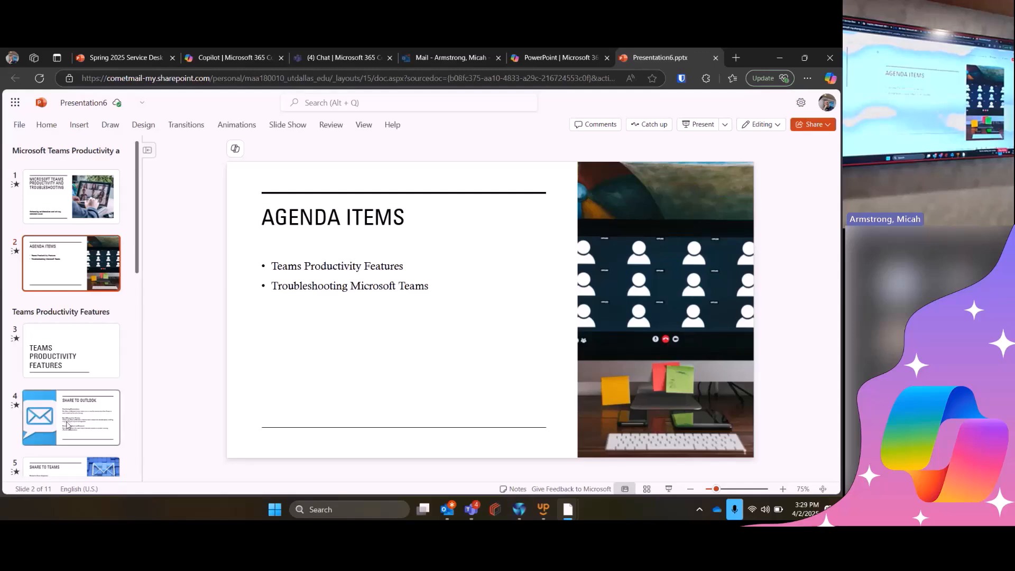
click(68, 424)
scroll(92, 349, down, 3)
scroll(93, 349, down, 4)
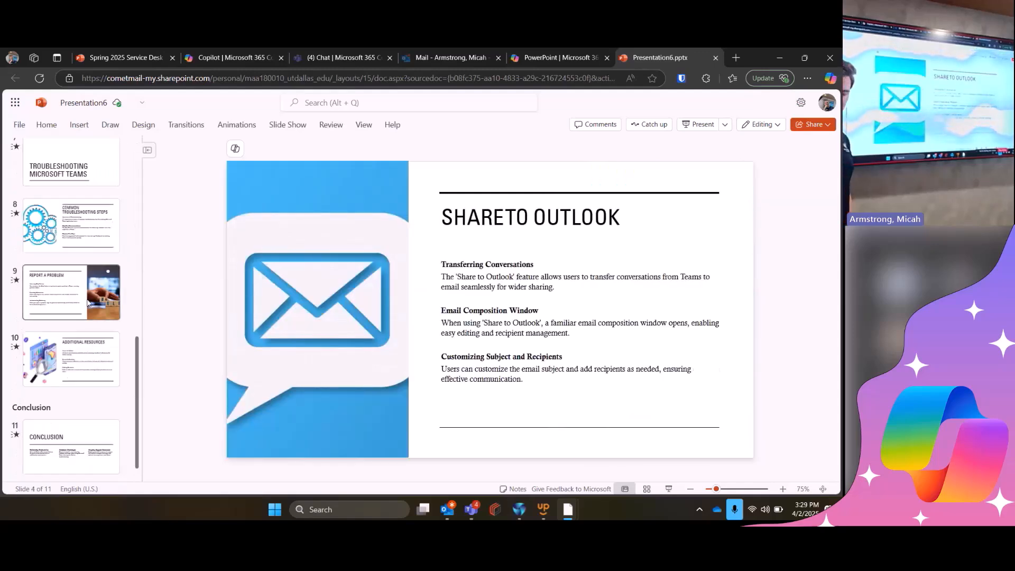
click(87, 303)
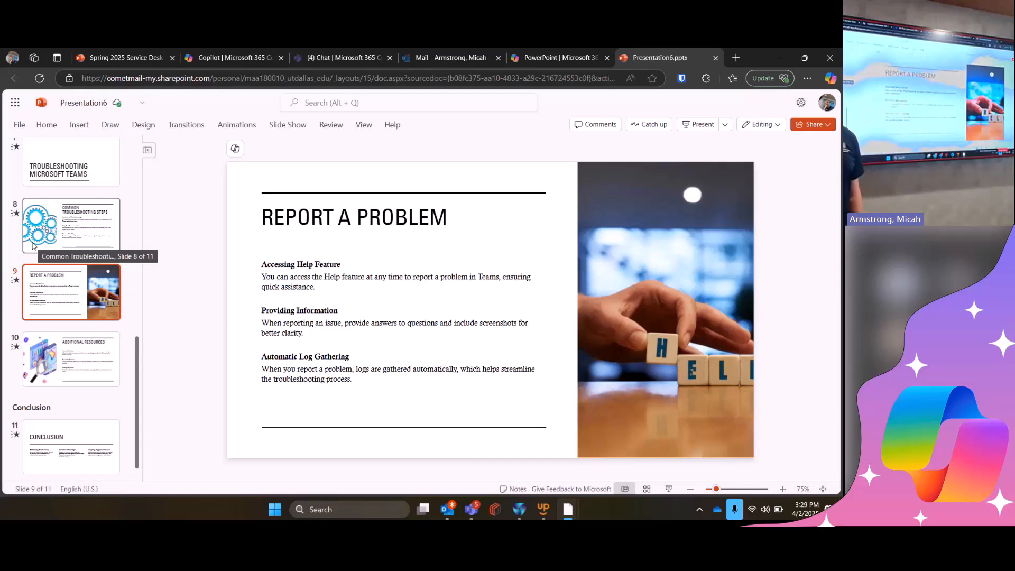
click(49, 363)
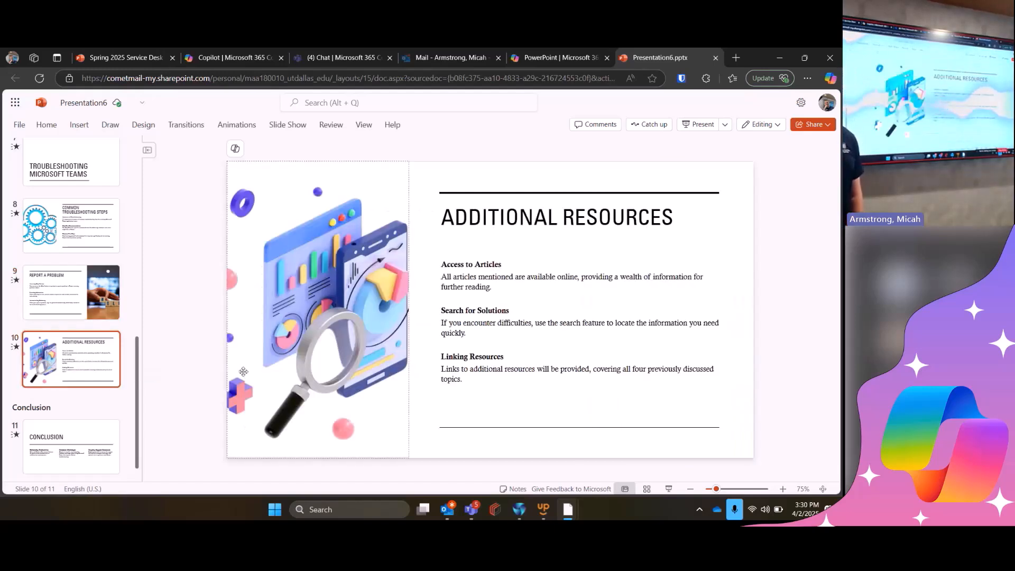
click(107, 306)
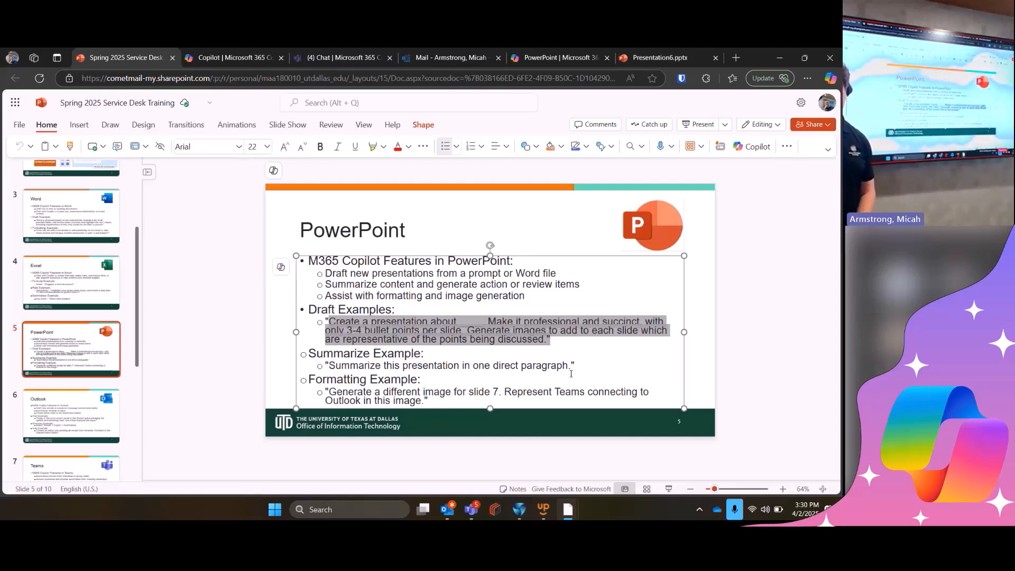
- Copy the summarize example from the training deck and ask Copilot in Presentation6 to "Summarize this presentation in one direct paragraph."
drag(575, 365, 323, 365)
key(ctrl+c)
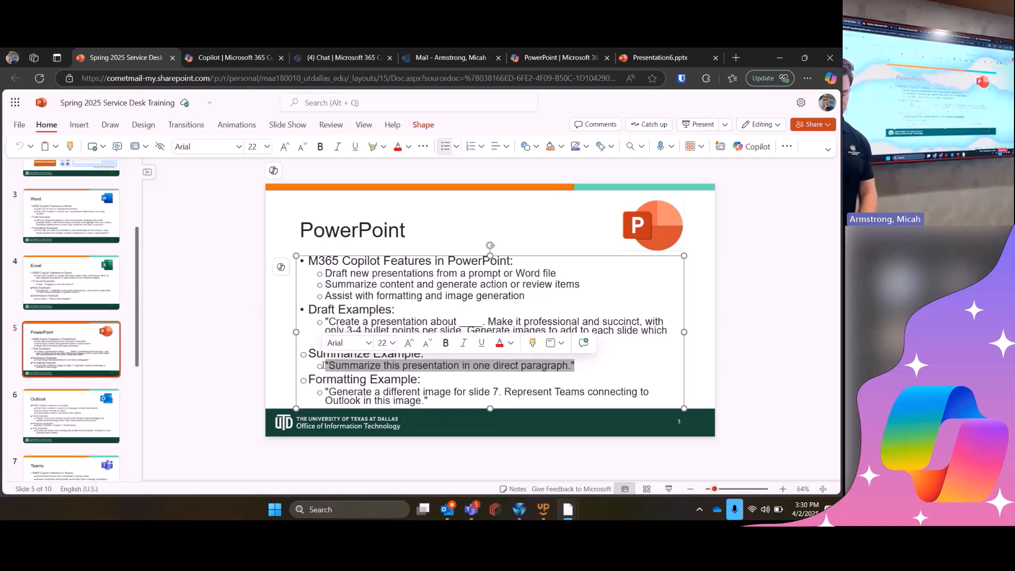
click(699, 49)
click(751, 147)
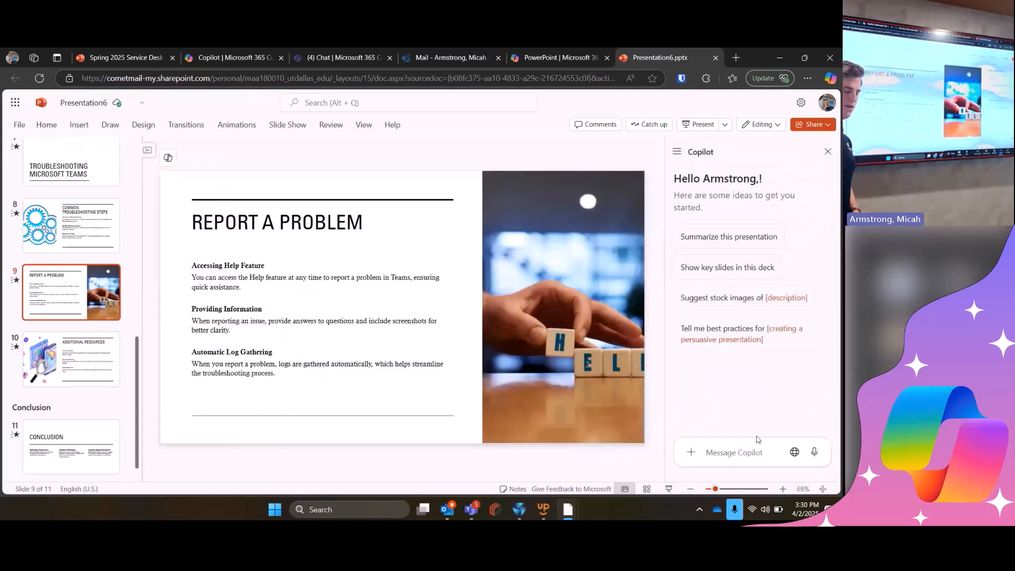
click(755, 453)
key(ctrl+v)
key(Return)
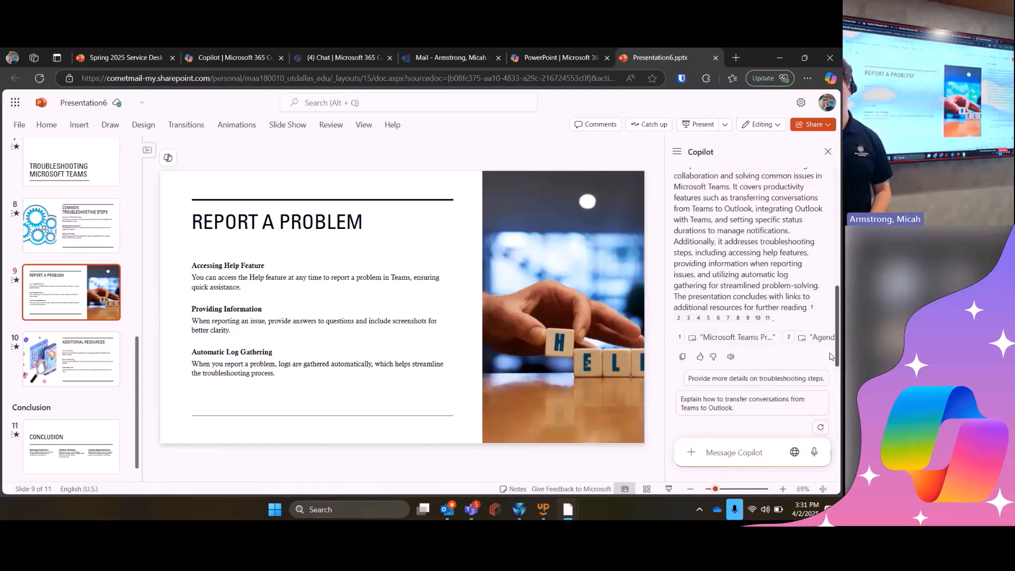
- Read Copilot's paragraph summary, request "Instead, do the summary with 4 bullet points.", and look over the revised answer
scroll(740, 297, up, 3)
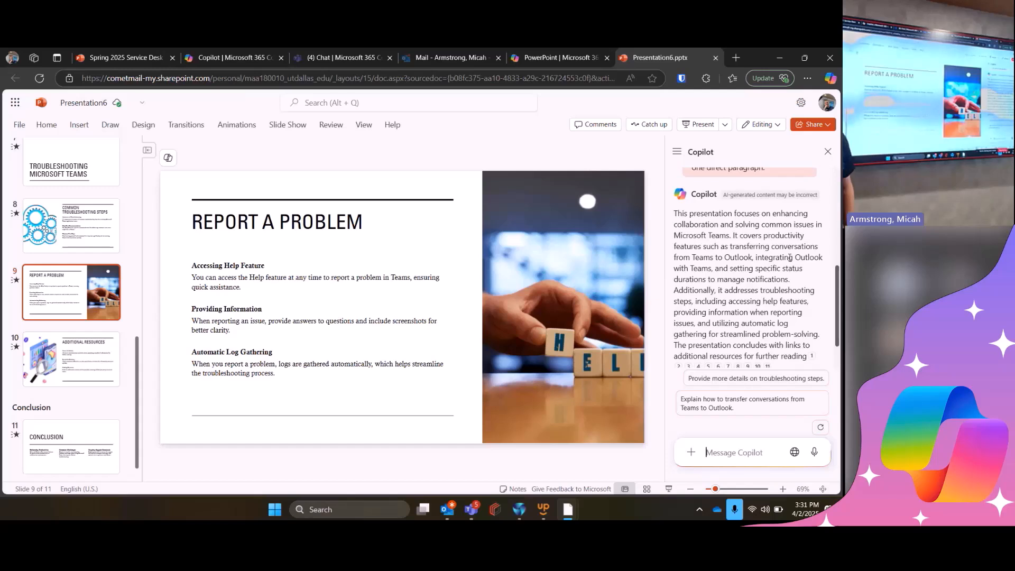
scroll(790, 257, down, 2)
text(Instea)
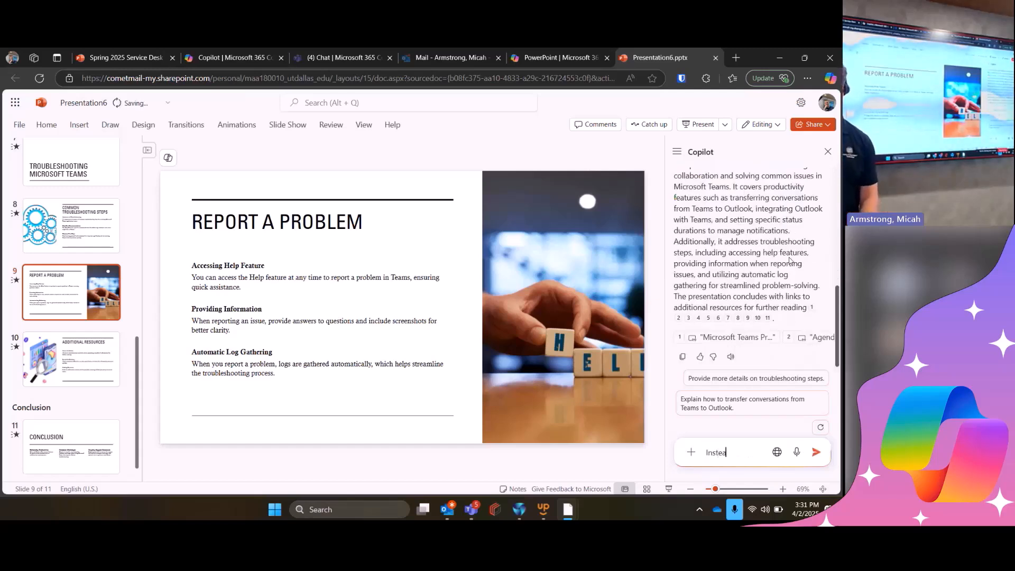
text(d, do the su)
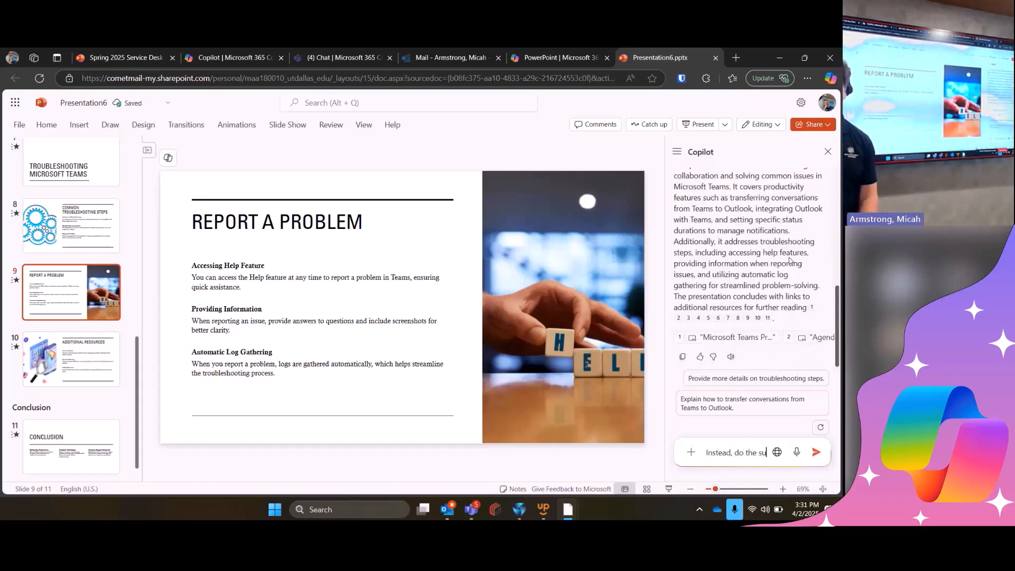
text(mmary with 4 bullet points.)
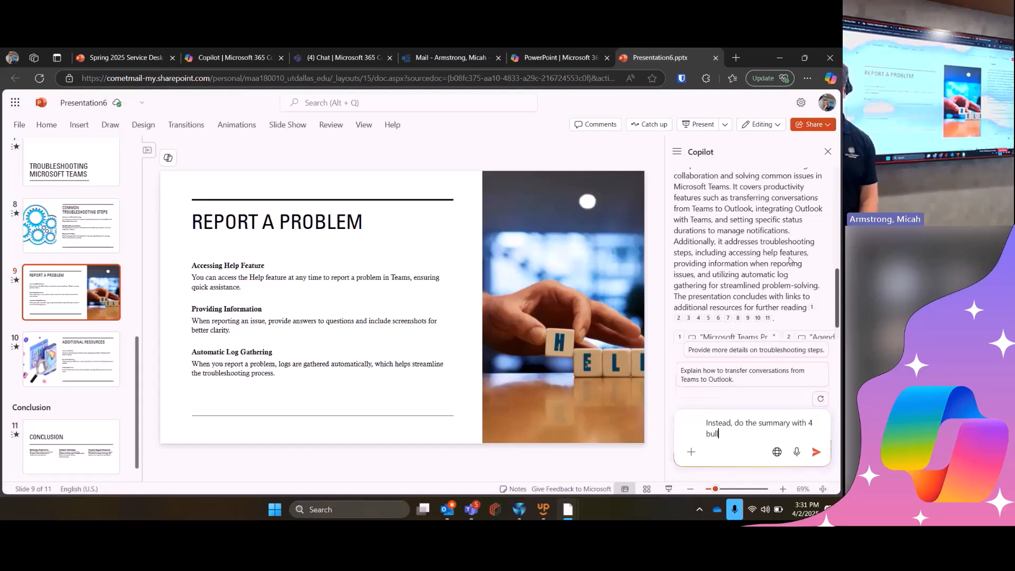
key(Return)
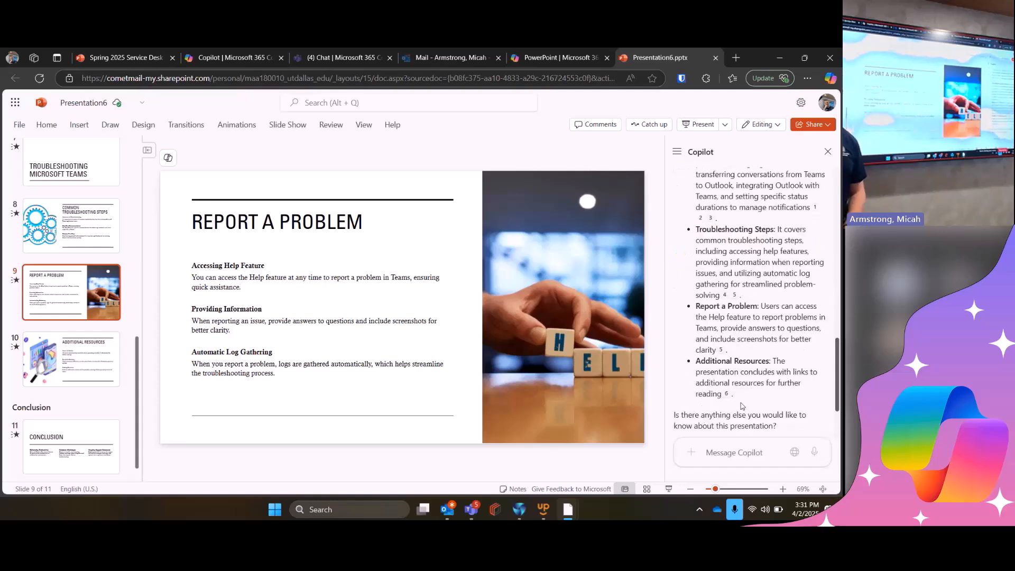
scroll(801, 290, up, 2)
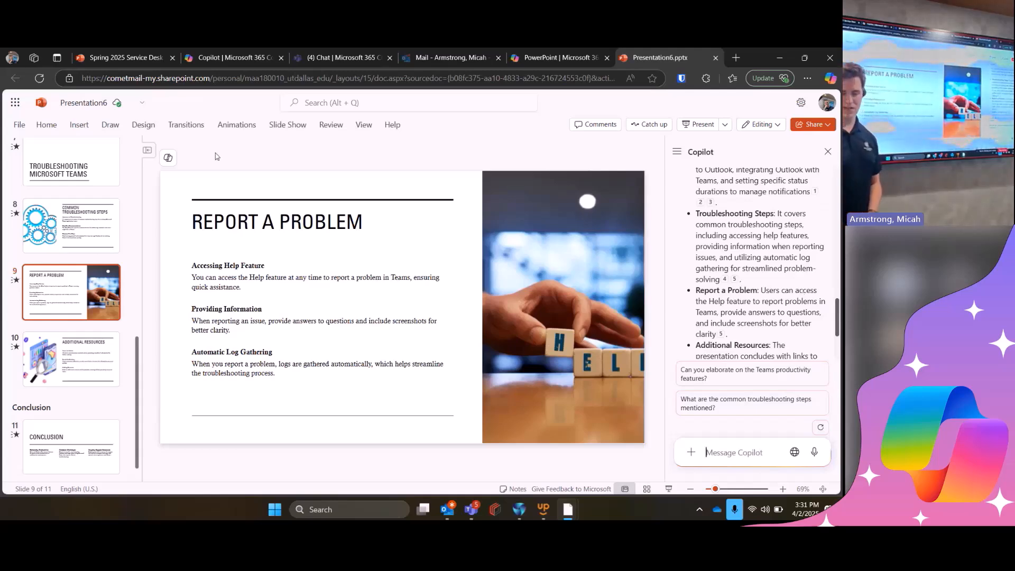
- Try to copy the formatting example about generating a different image for slide 7 from the training deck's PowerPoint slide
click(149, 56)
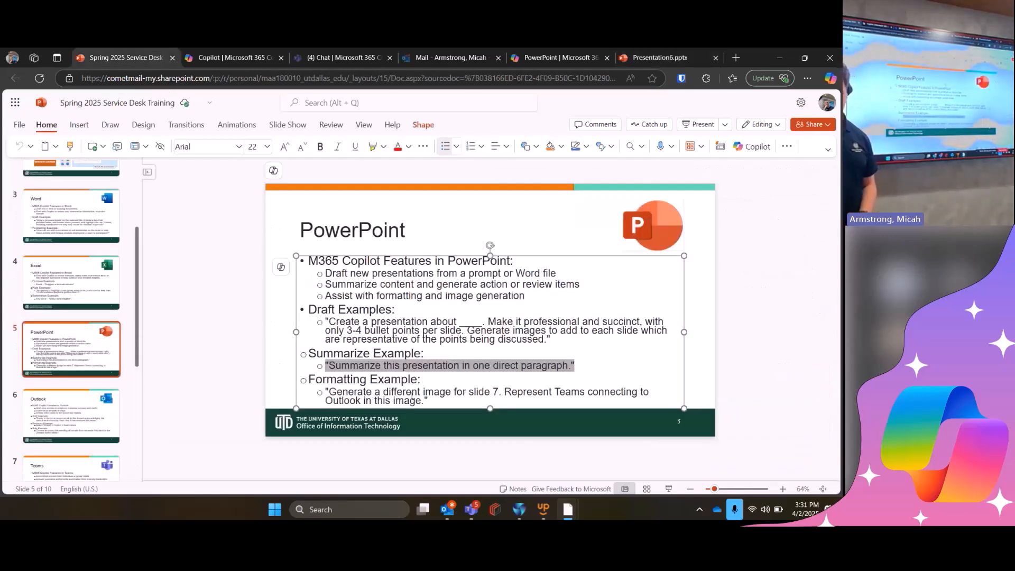
click(436, 394)
drag(434, 403, 324, 393)
key(ctrl+c)
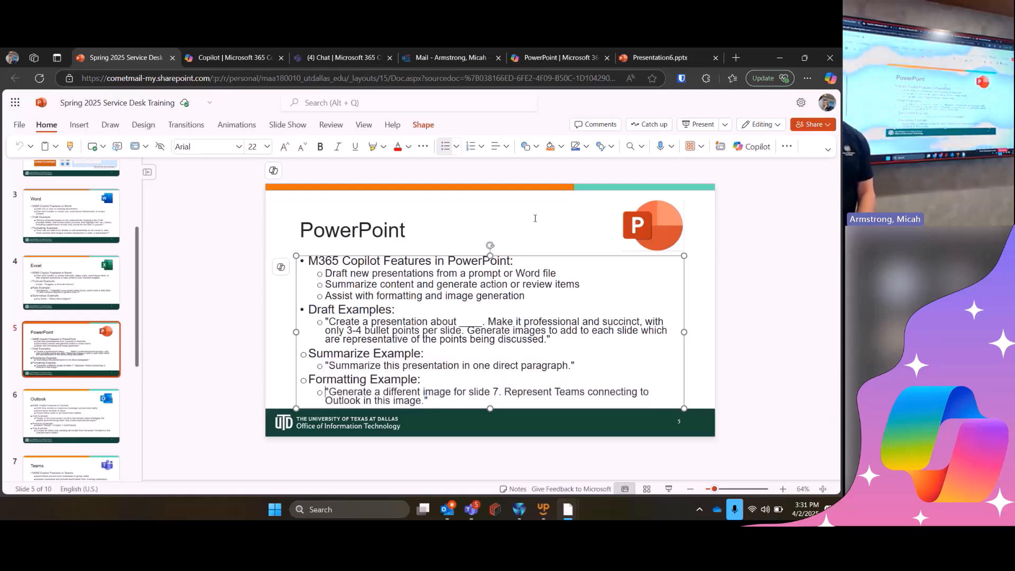
- Open slide 6, Specific Status Duration, in Presentation6, try to send Copilot the image prompt, and return to the training deck's formatting example
click(681, 52)
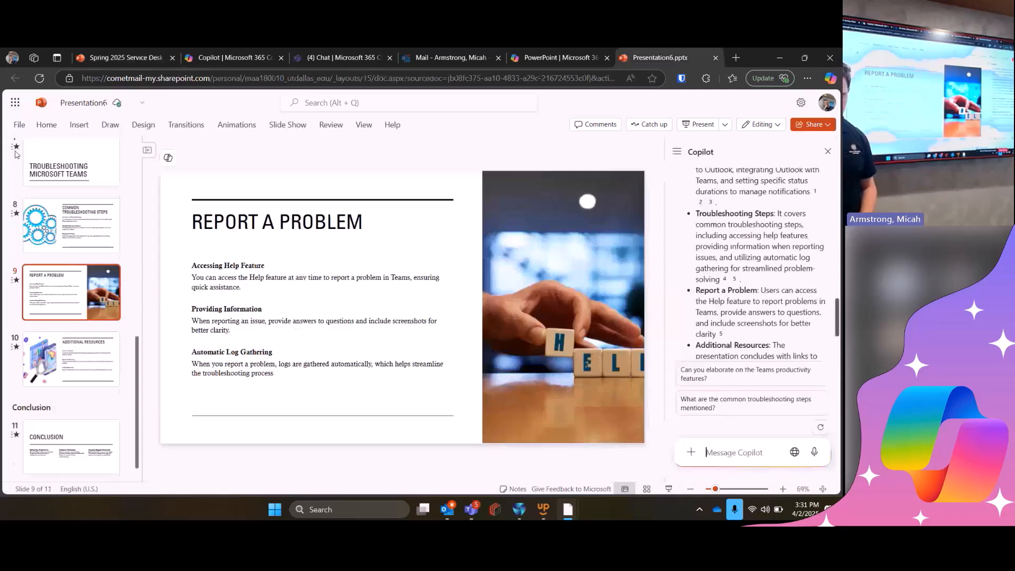
scroll(58, 227, up, 1)
scroll(58, 226, up, 2)
click(71, 167)
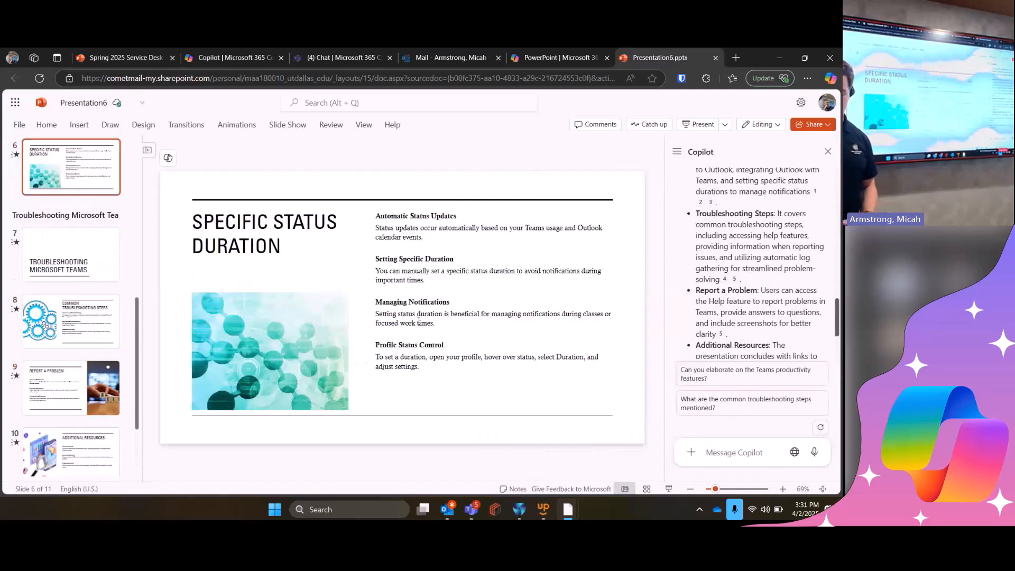
click(711, 455)
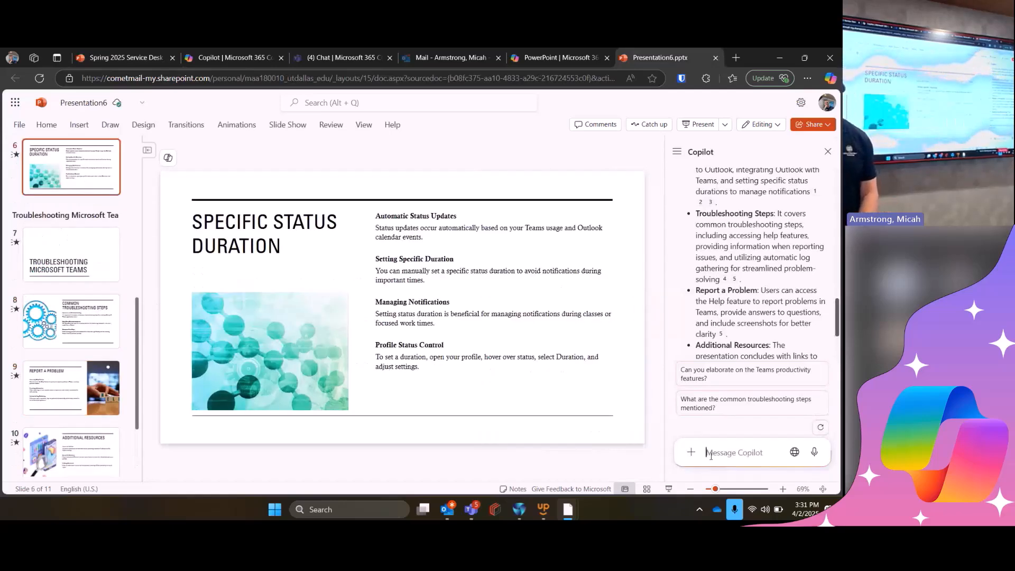
key(ctrl+v)
key(Return)
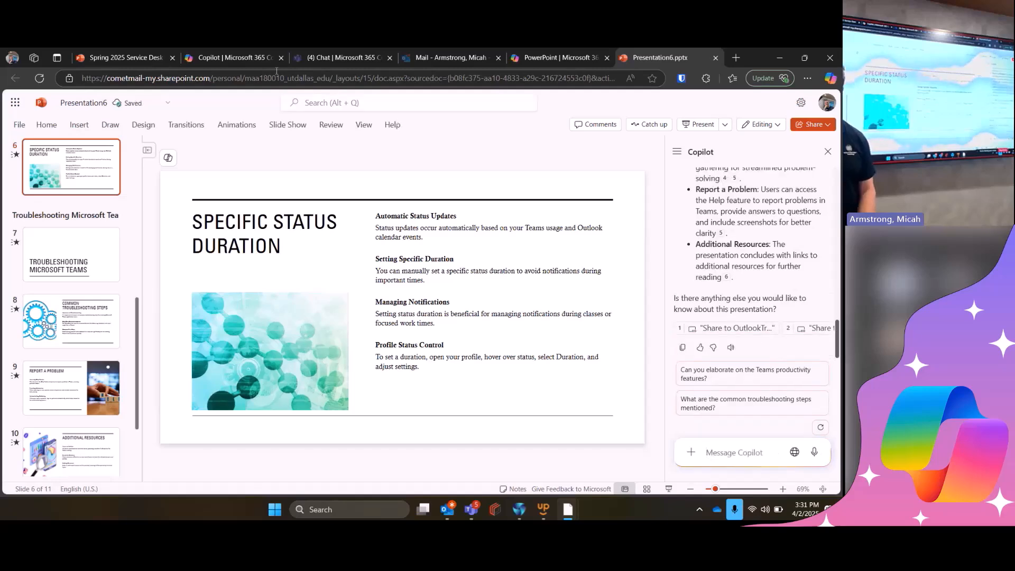
click(122, 50)
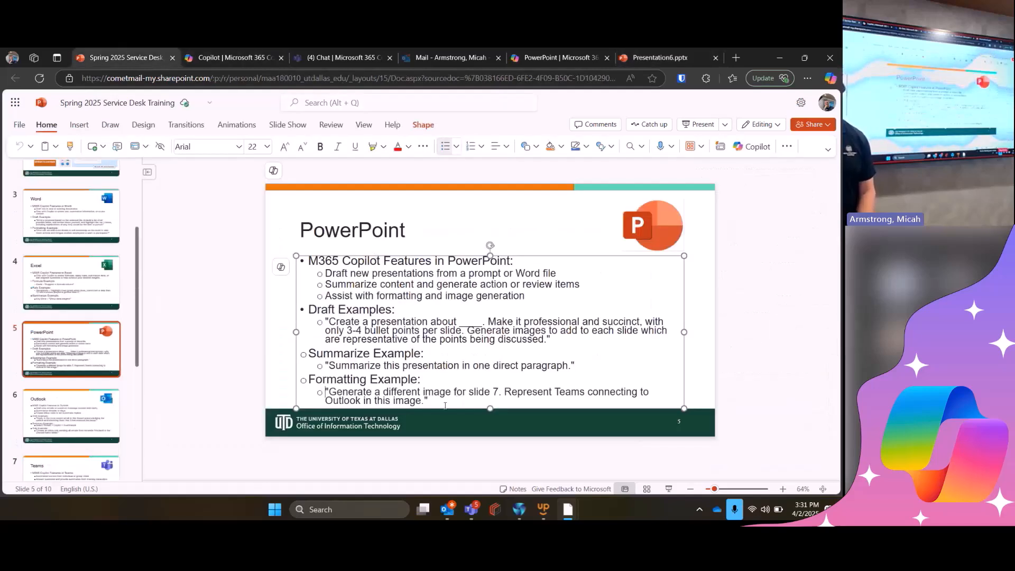
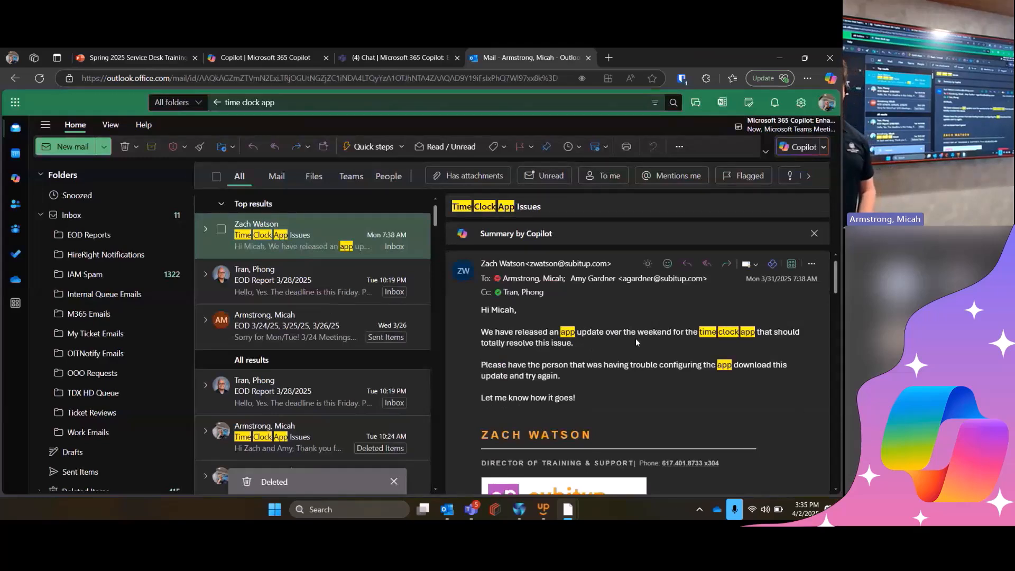
- View and dismiss Copilot's summary of the Time Clock App Issues thread, starting a reply to the sender of the latest email
click(537, 237)
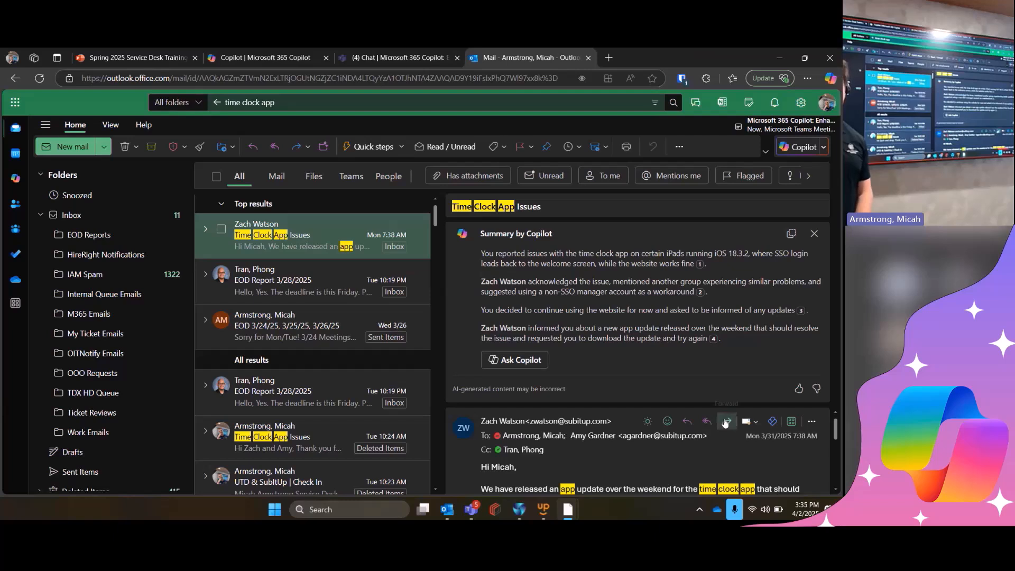
click(687, 422)
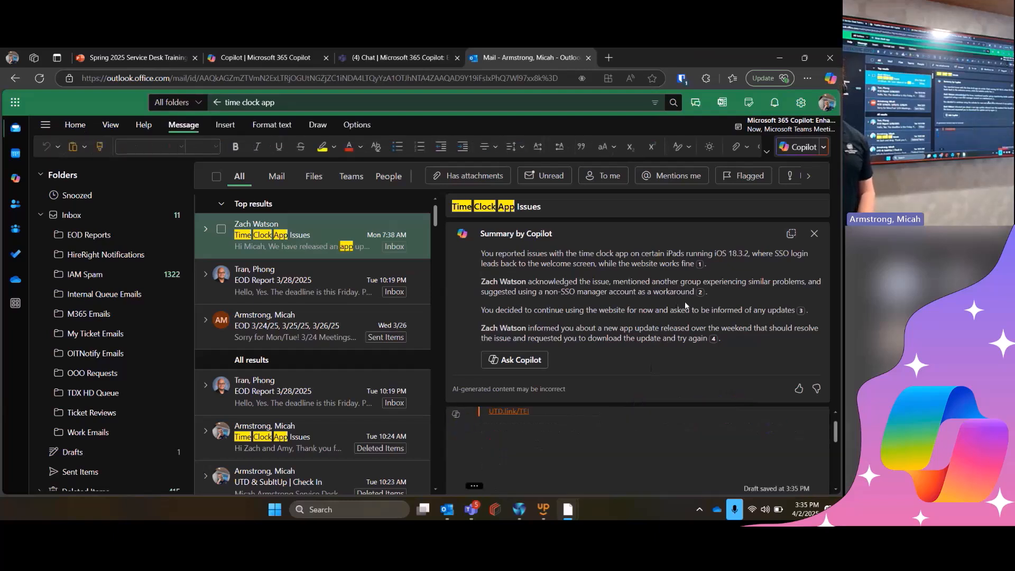
scroll(638, 449, down, 3)
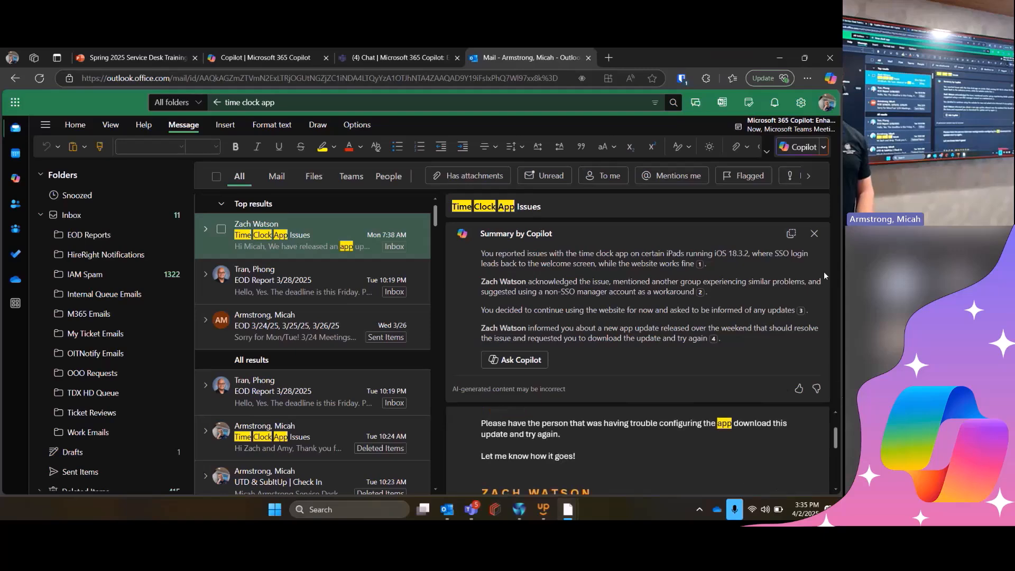
click(815, 232)
scroll(659, 357, up, 5)
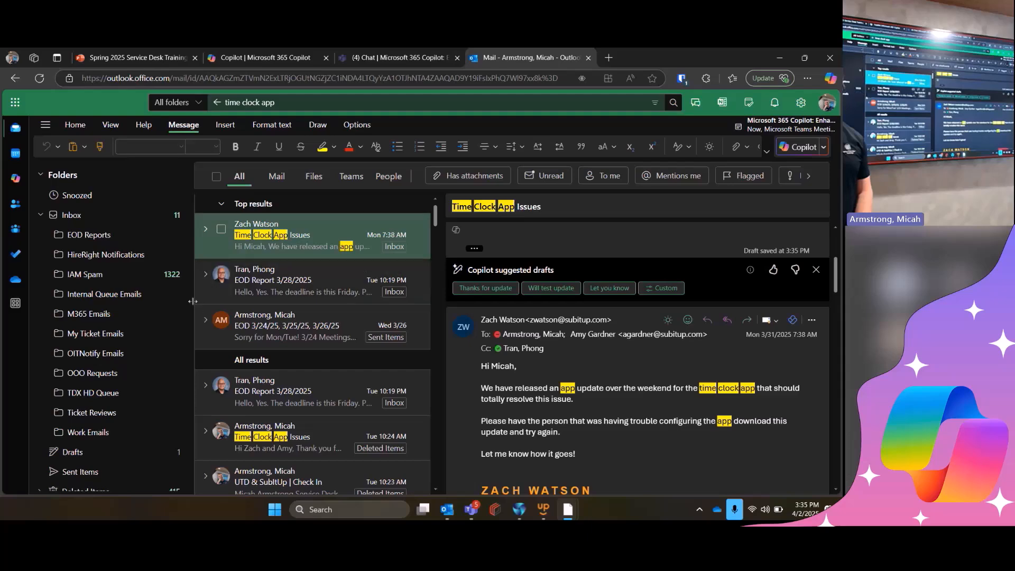
scroll(572, 277, up, 3)
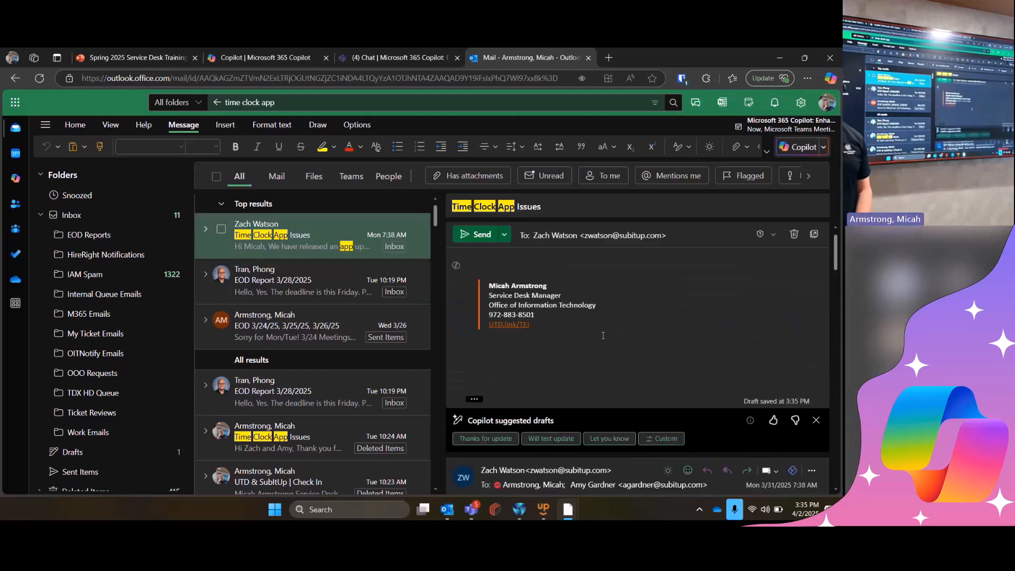
- Have Copilot draft a reply to the thread's most recent email acknowledging the update and saying it resolved the issue, and keep the draft
click(456, 268)
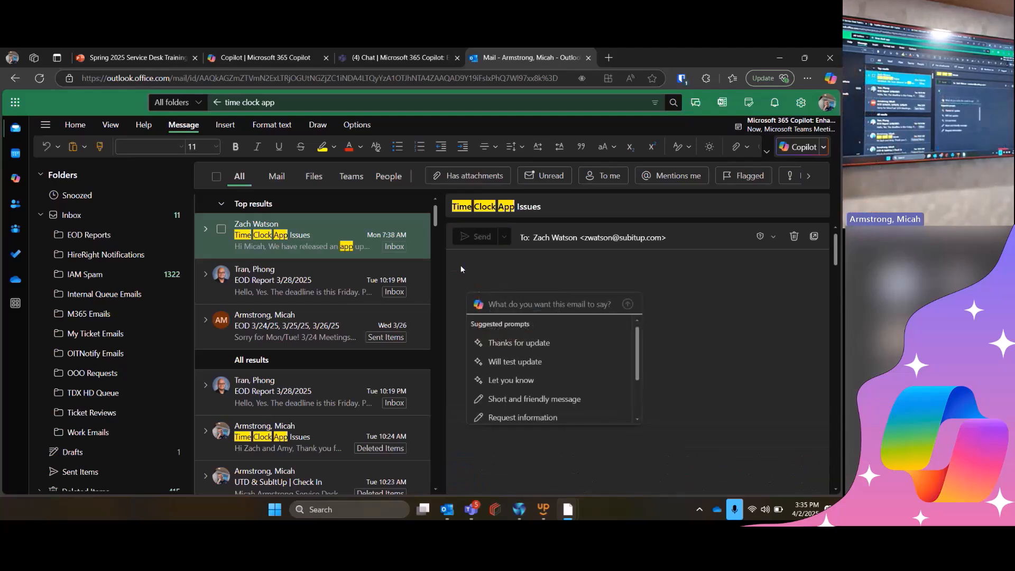
text("Reply to the most recent email in this thread acknowledging the update and informing them that it has resolved the issue.")
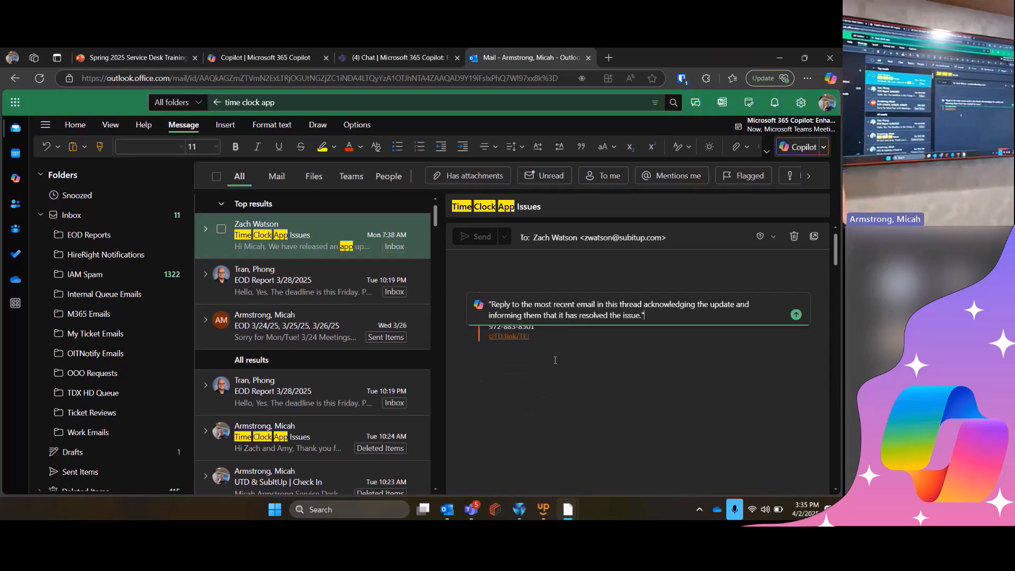
key(Return)
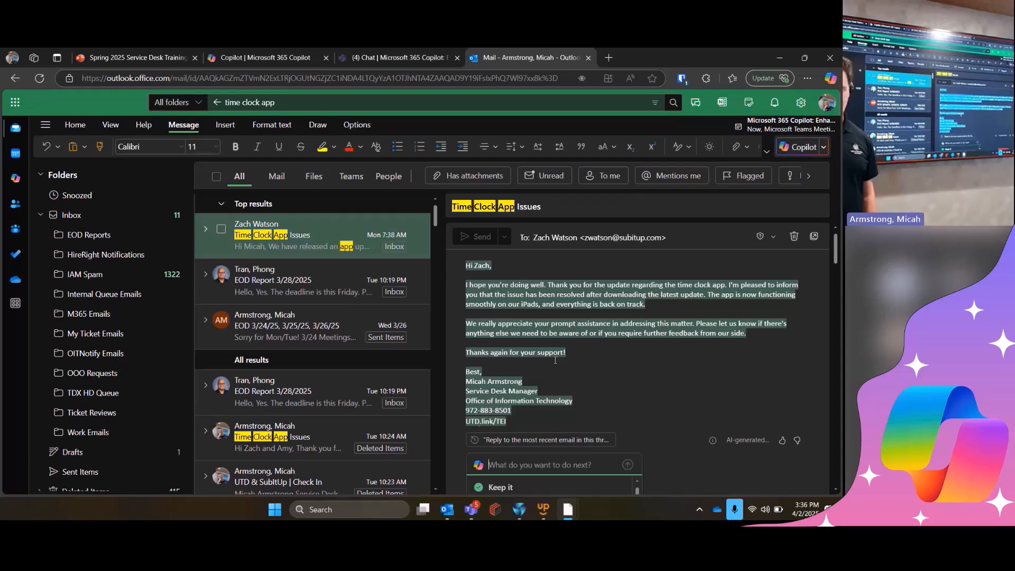
key(Return)
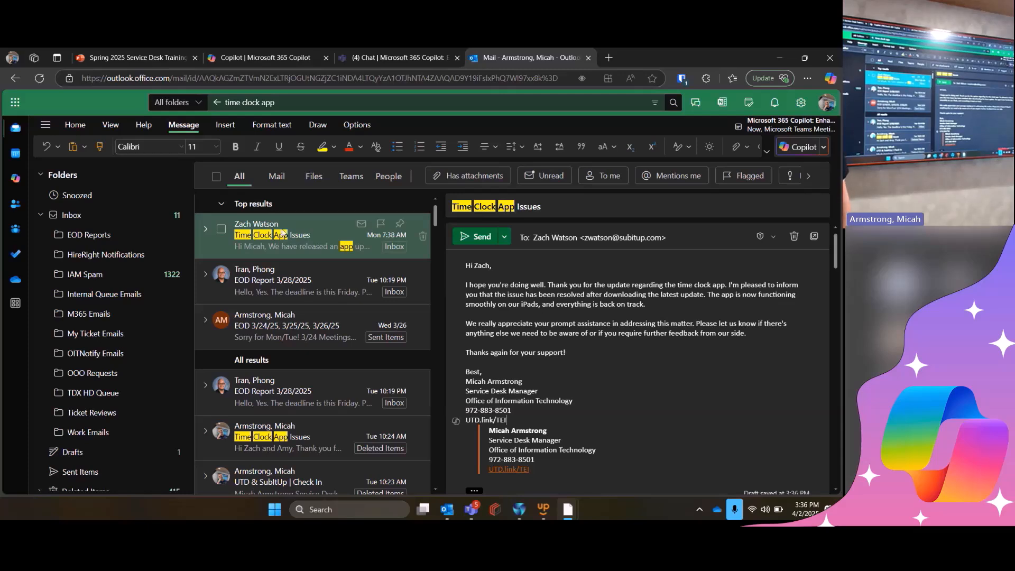
- Check the speaker notes on the training deck's Outlook slide for the email thread used in the summary example
click(96, 53)
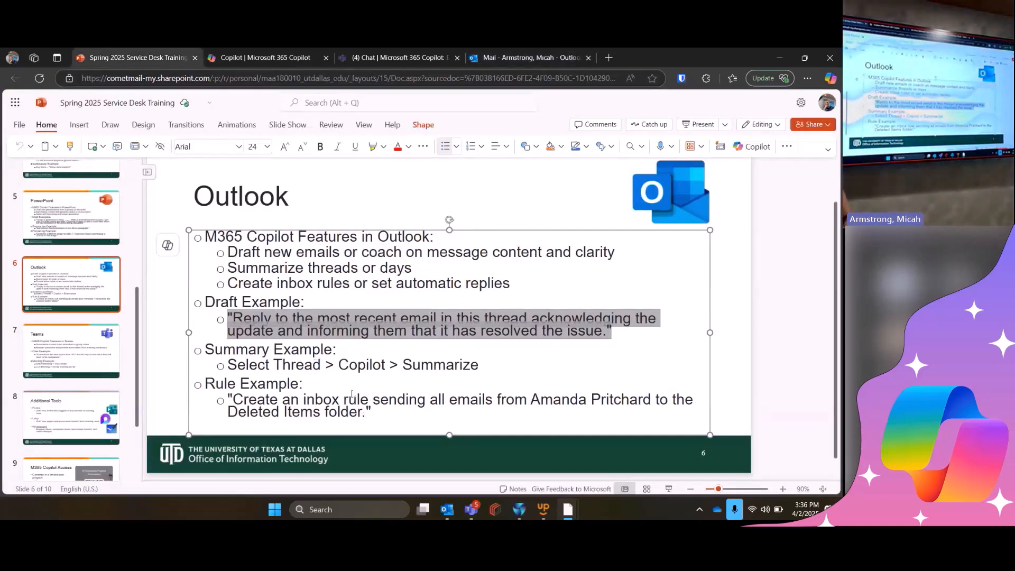
click(515, 491)
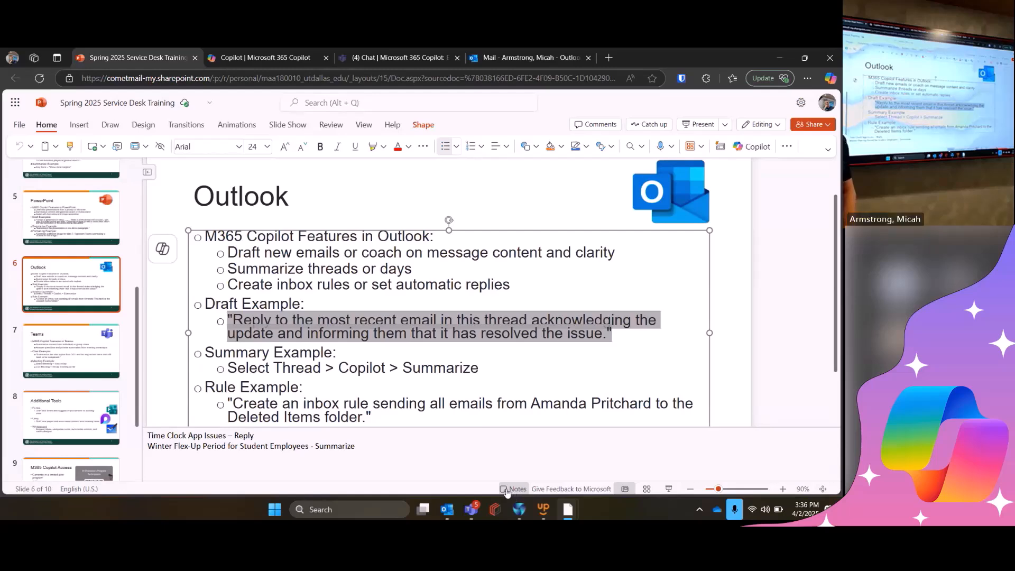
click(508, 490)
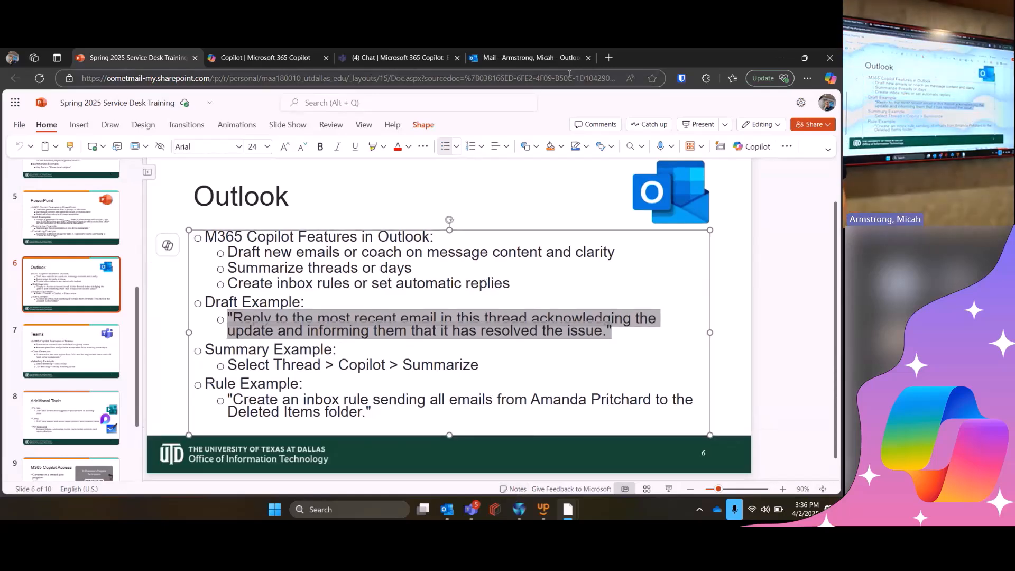
- Switch back to Outlook, search the mail for "winter flex-up period" and open the Winter Flex-Up Period for Student Employees thread
click(526, 57)
click(72, 214)
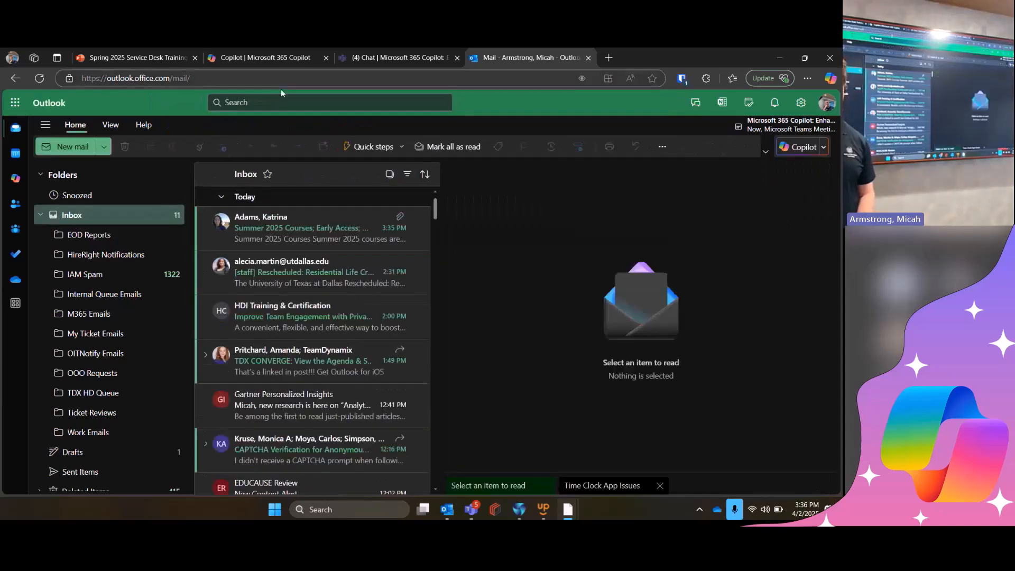
click(284, 103)
text(winter flex-up)
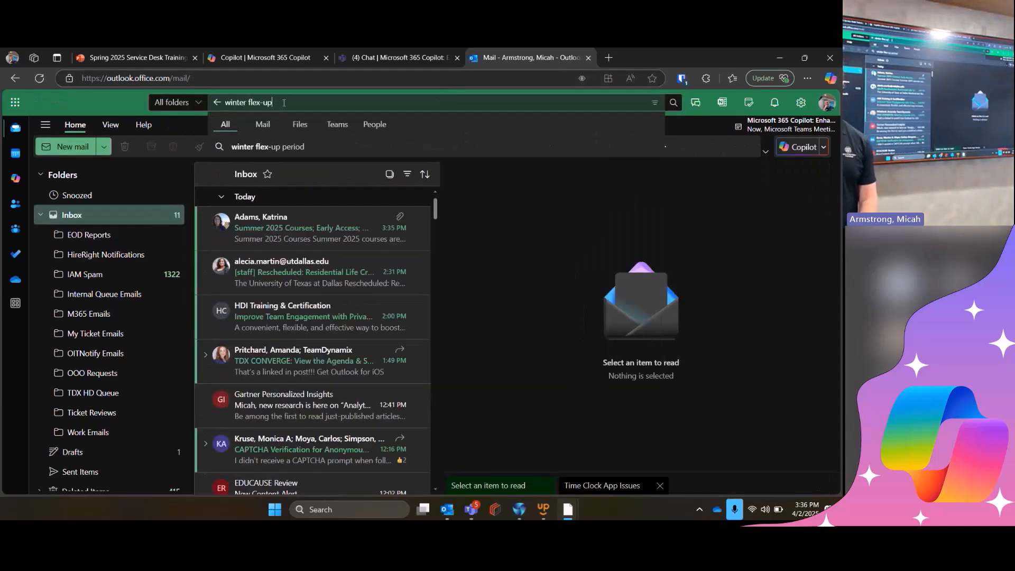
text( period)
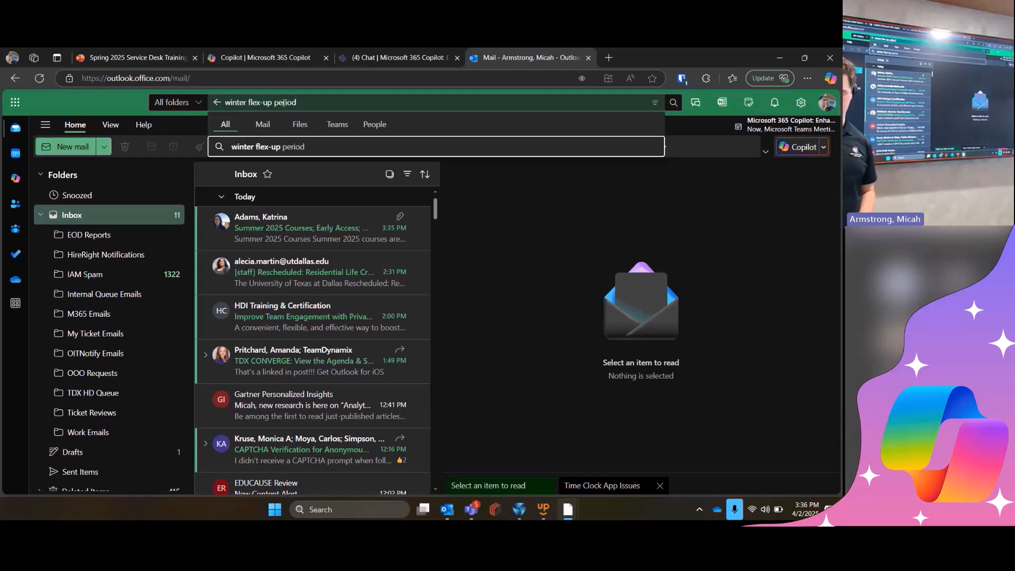
key(Return)
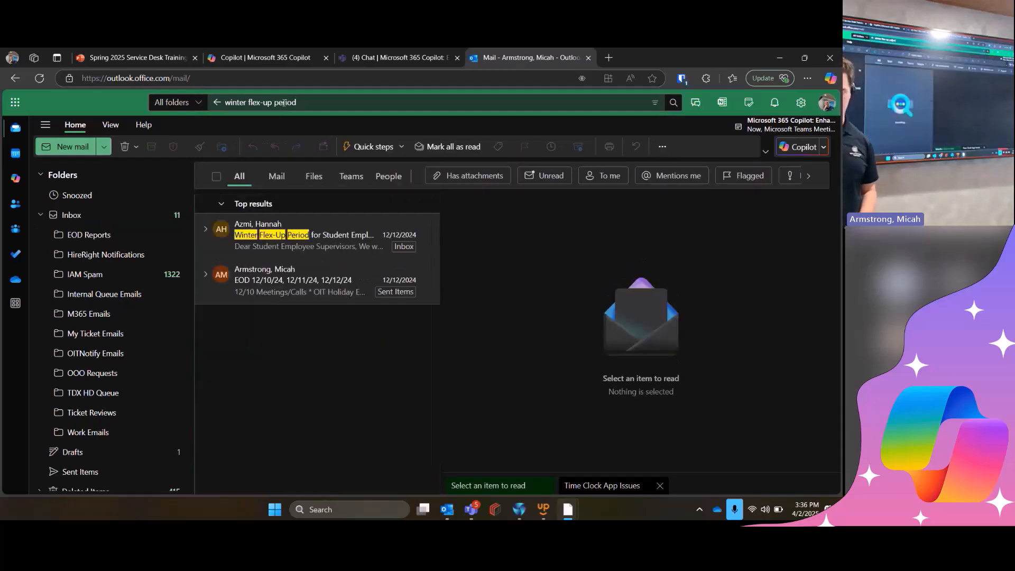
click(306, 232)
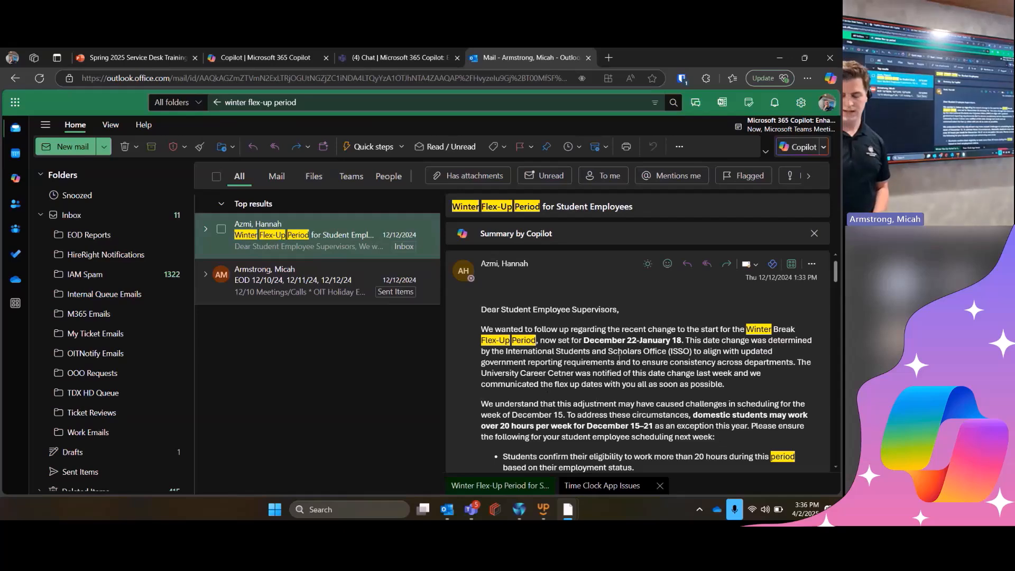
- Skim the Winter Flex-Up Period email and have Copilot summarize the thread
scroll(607, 346, down, 13)
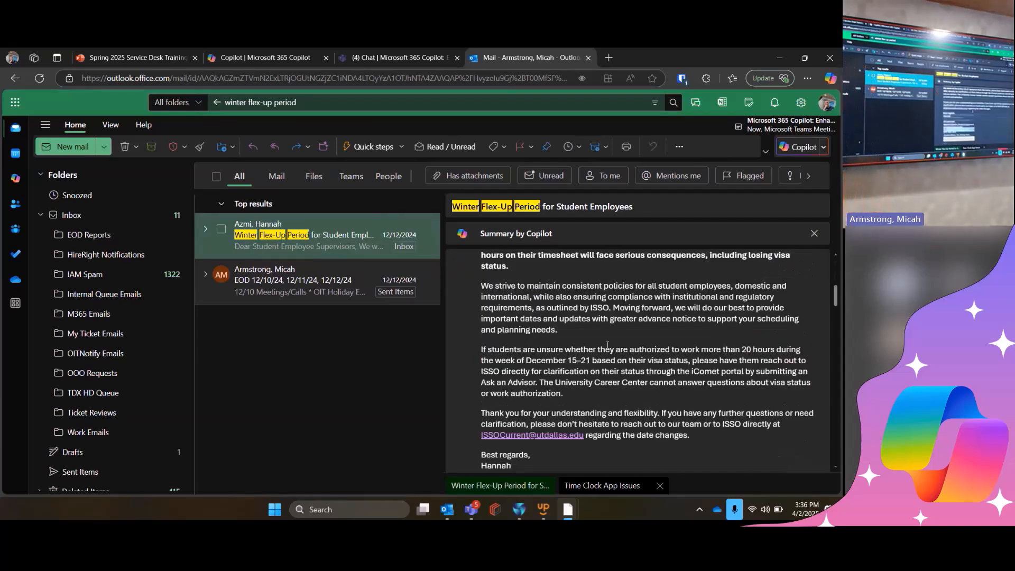
scroll(608, 345, up, 13)
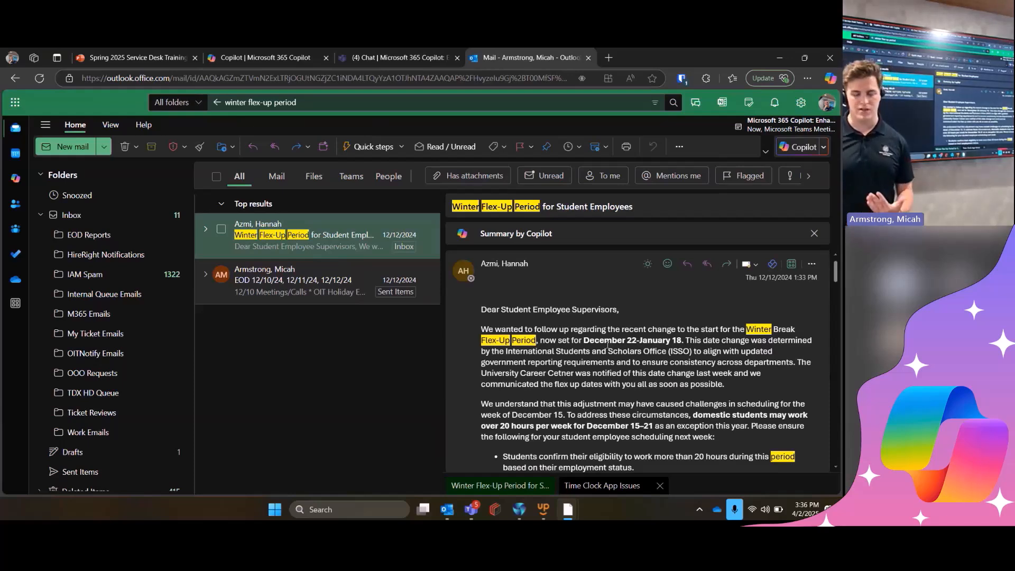
click(574, 233)
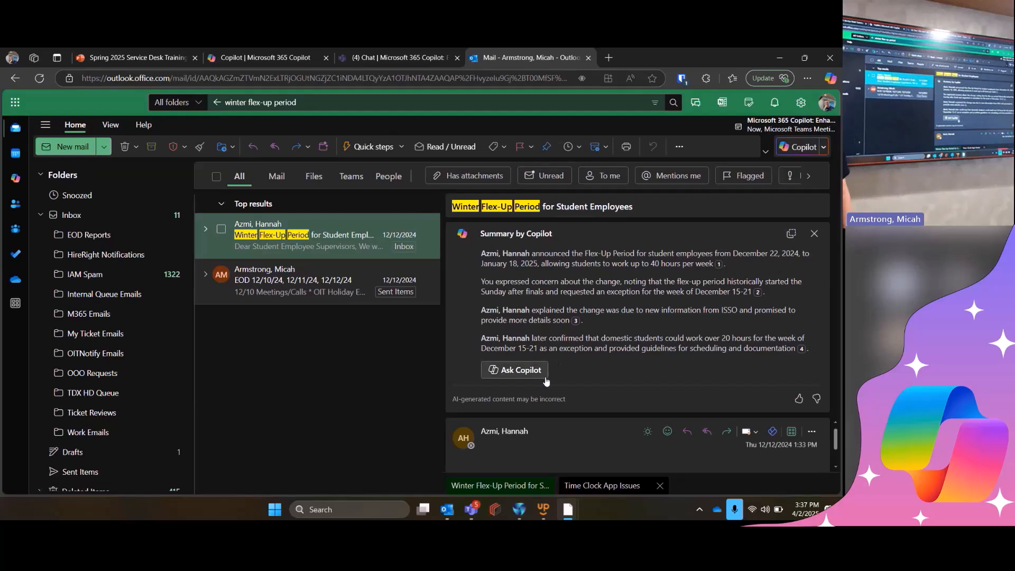
- Copy the rule example prompt about sending a colleague's emails to Deleted Items from the training deck's Outlook slide
click(139, 49)
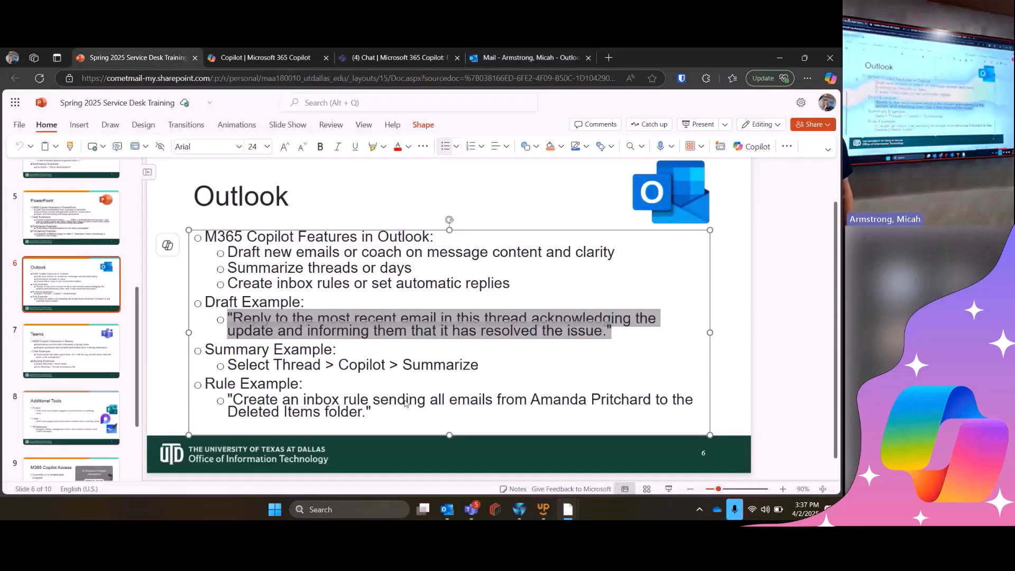
click(362, 415)
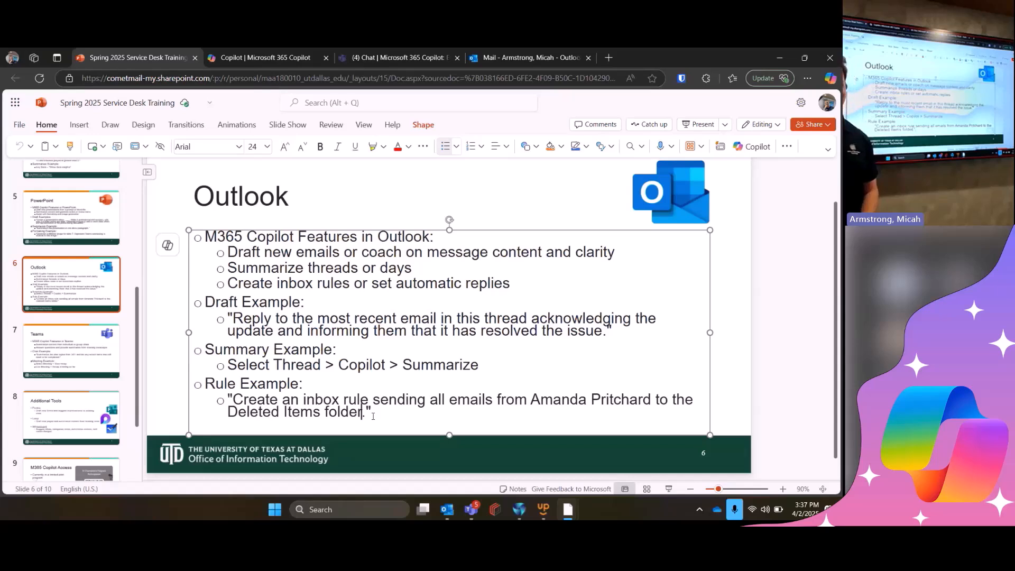
drag(373, 416, 226, 402)
key(ctrl+c)
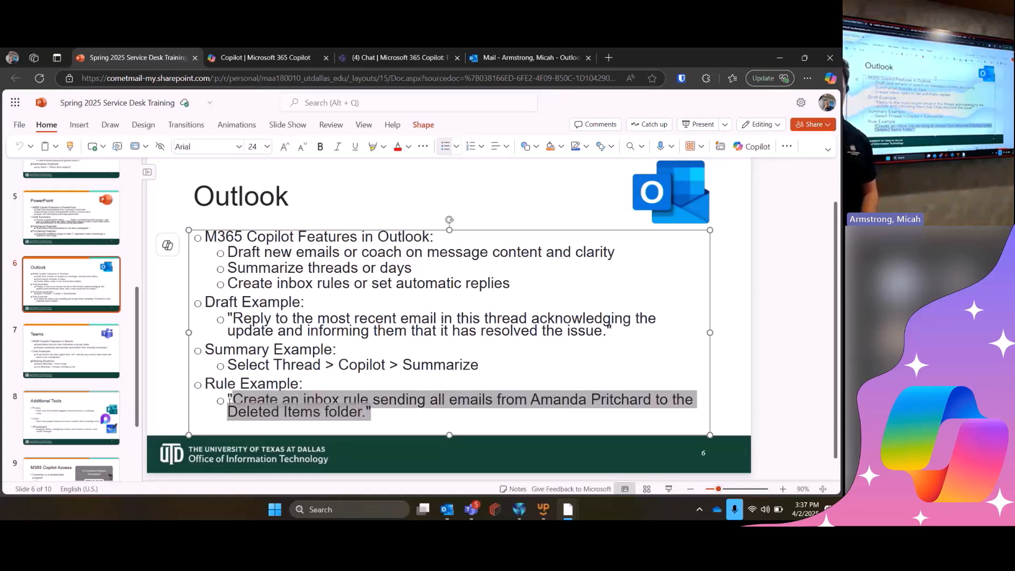
click(321, 365)
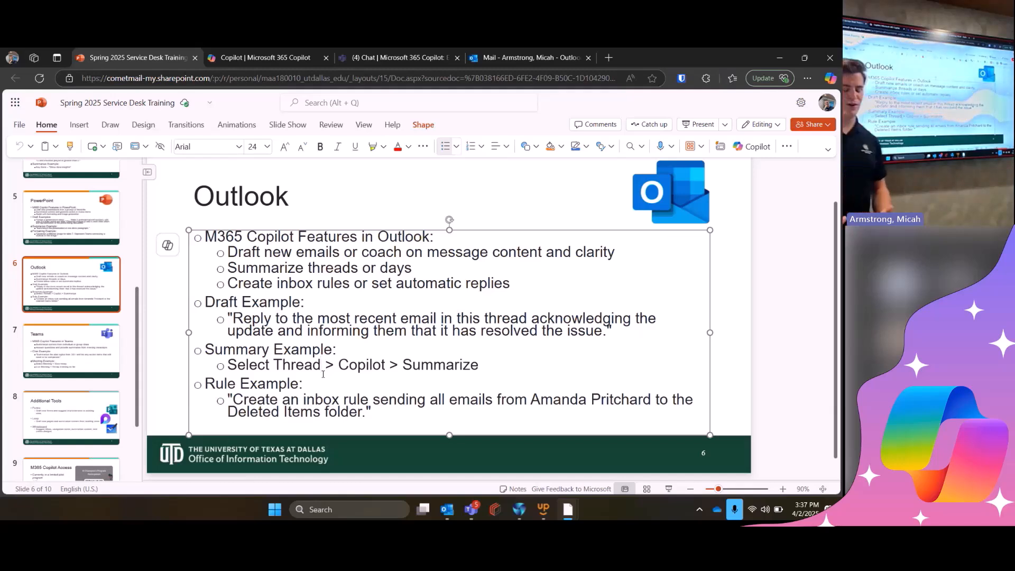
- In the Outlook inbox, ask Copilot to create a rule sending all emails from the named colleague to the Deleted Items folder
click(526, 57)
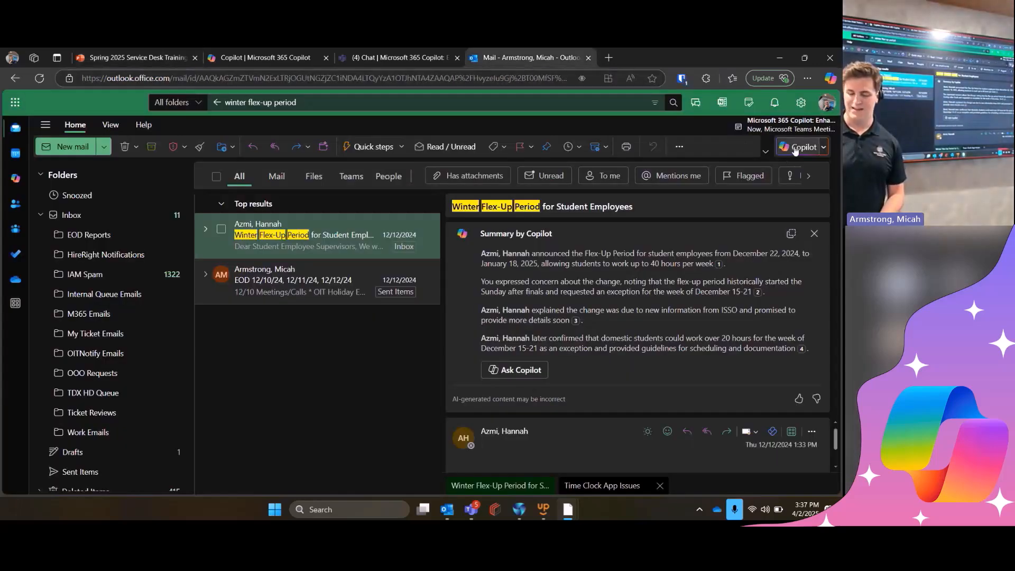
click(121, 212)
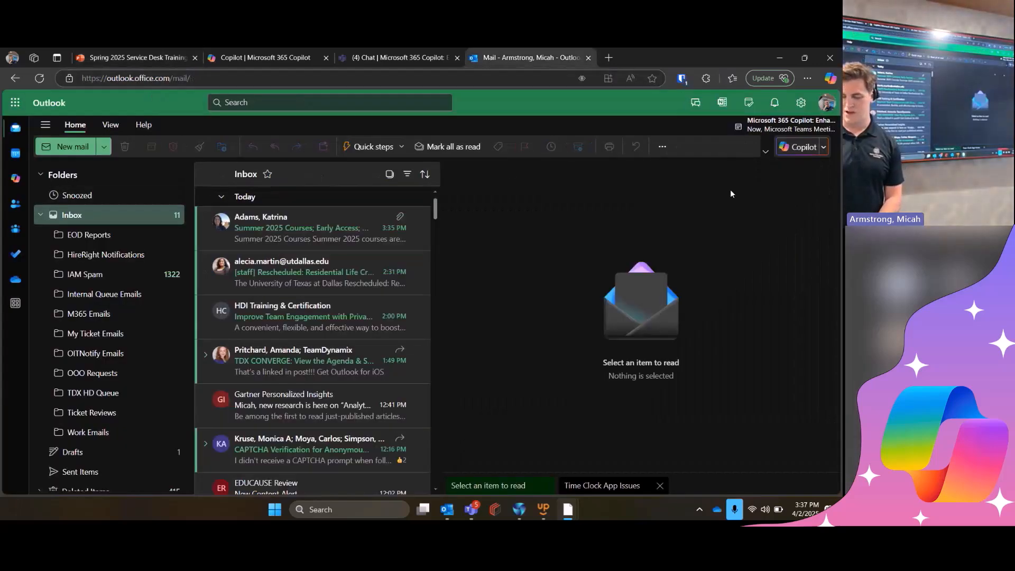
click(796, 148)
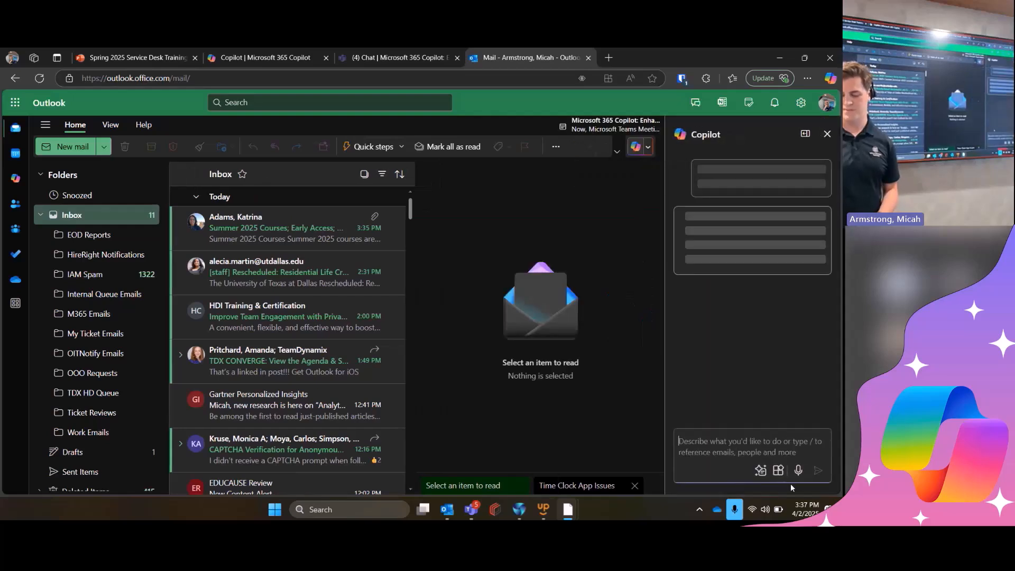
key(ctrl+v)
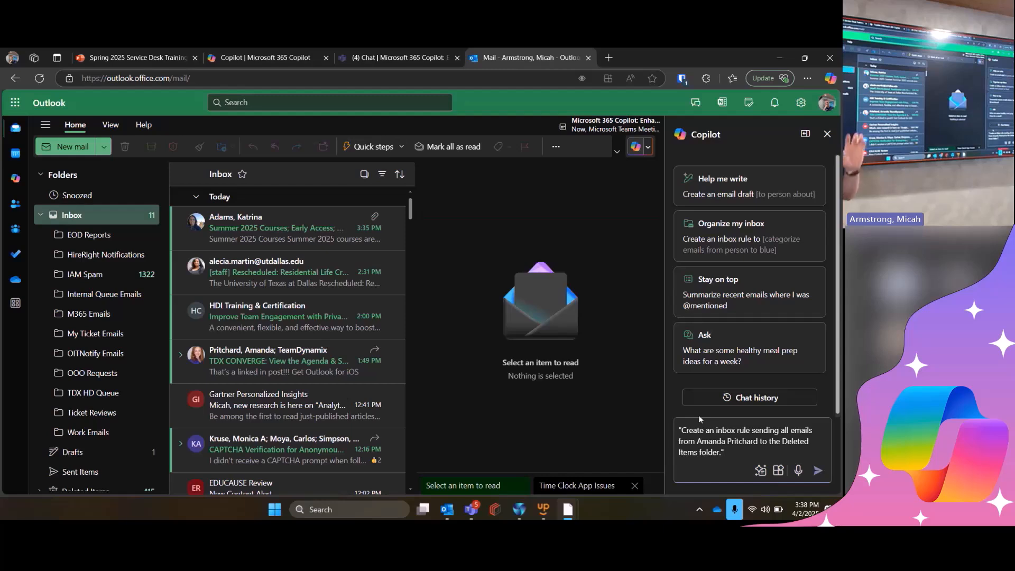
key(Return)
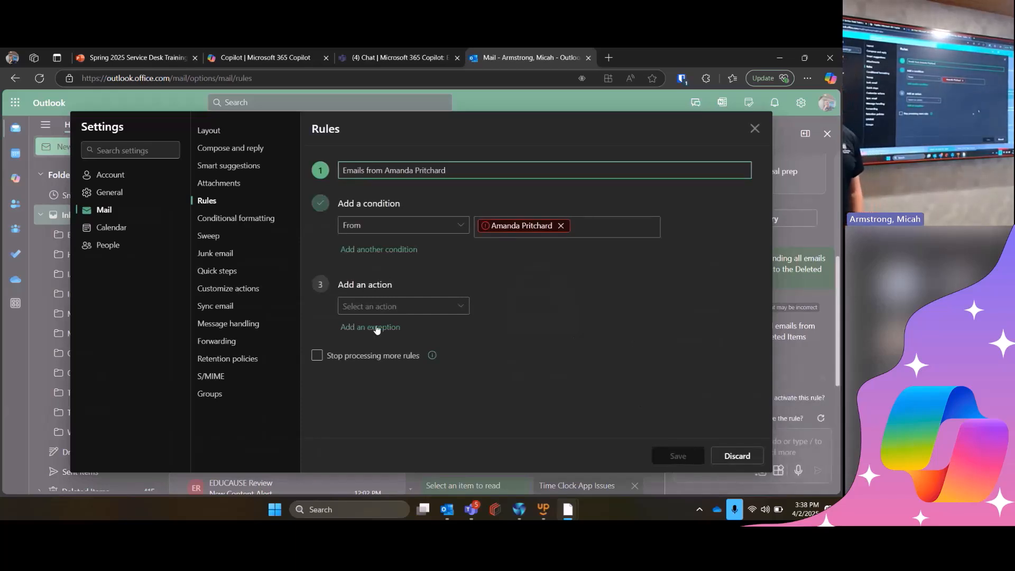
- Replace the unresolved sender in the rule's From condition with the colleague's suggested contact
click(561, 230)
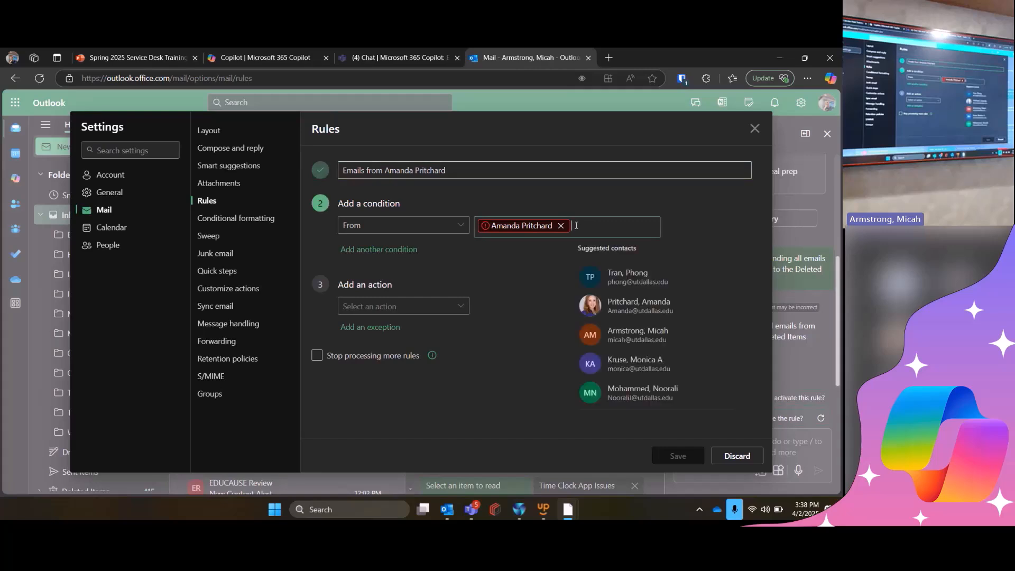
click(560, 228)
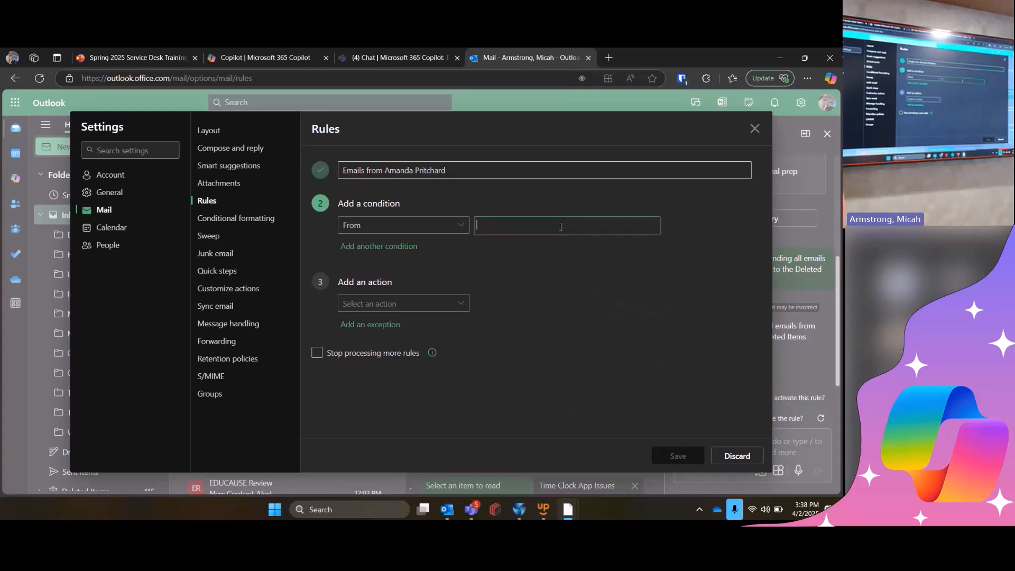
click(541, 304)
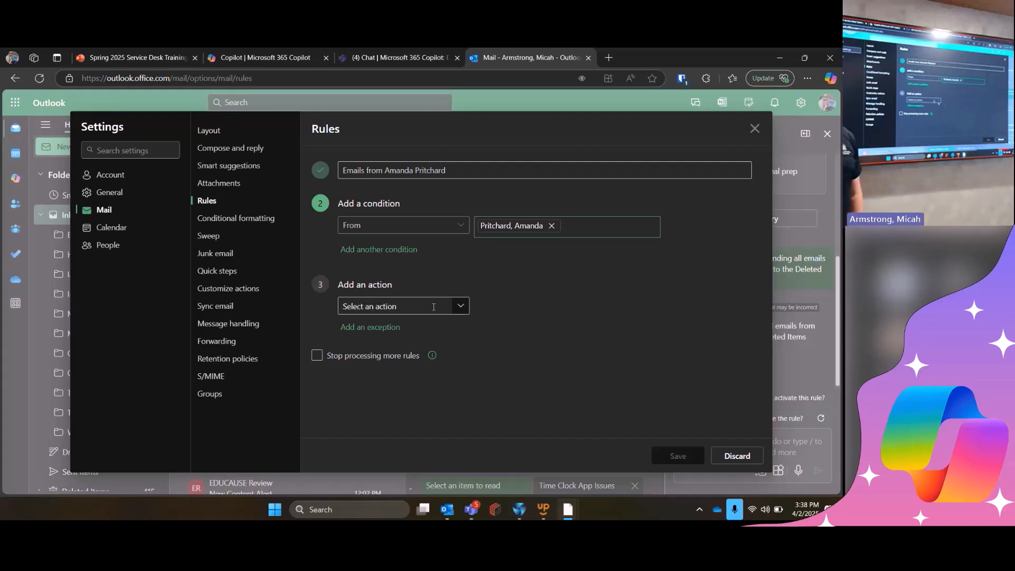
- Look through the actions available for the inbox rule and return to the training deck's Outlook slide
click(454, 311)
click(455, 312)
click(454, 312)
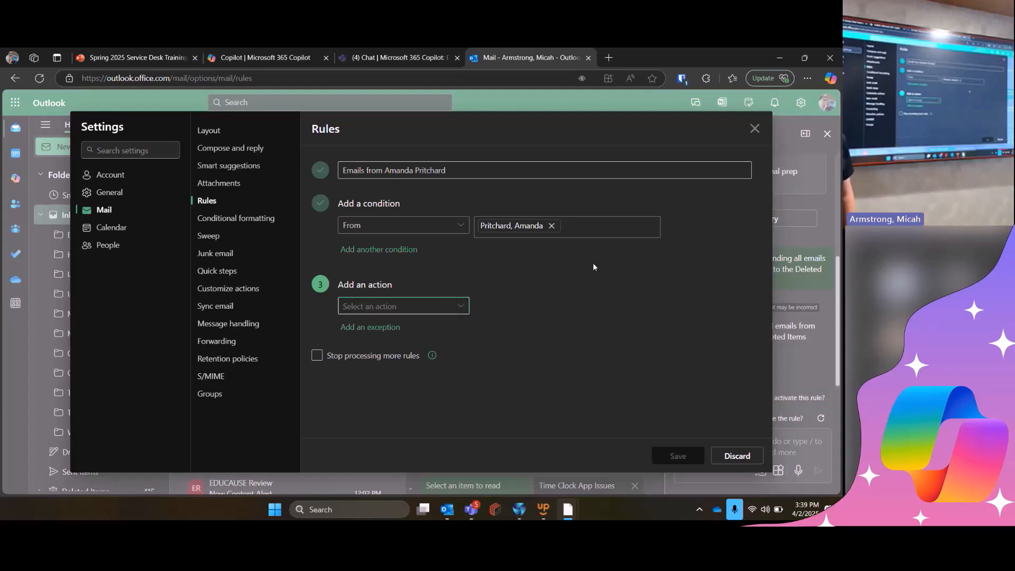
click(97, 51)
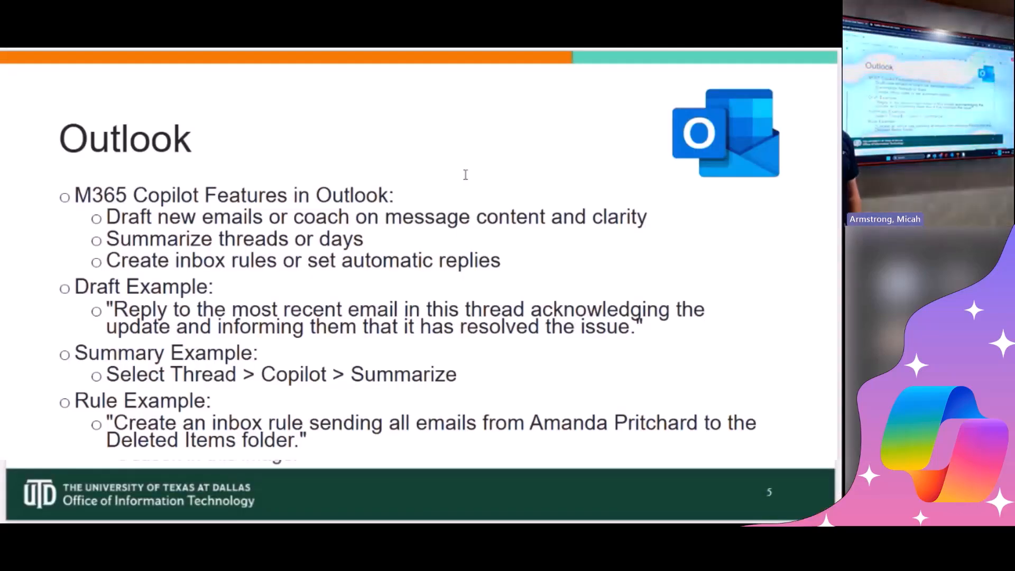